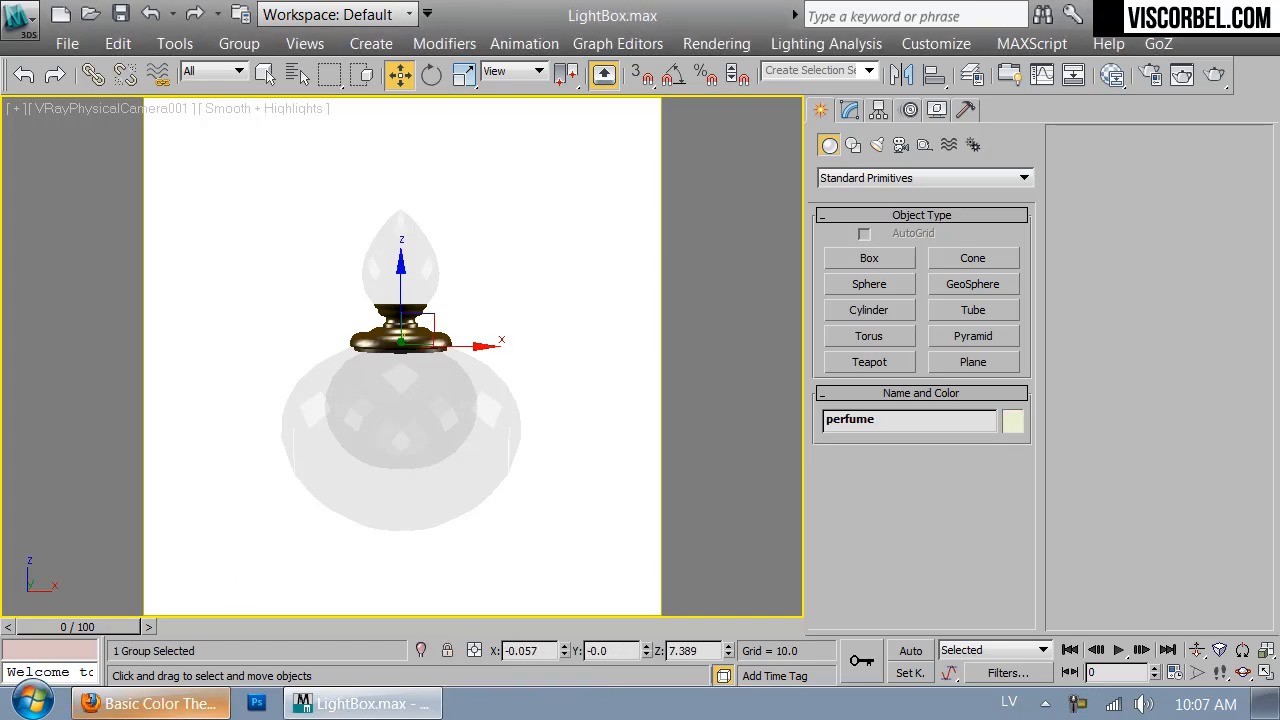
# Switch to Firefox and examine the color wheel and the analogous and complementary schemes on the Basic Color Theory page, then return to 3ds Max
pyautogui.click(150, 703)
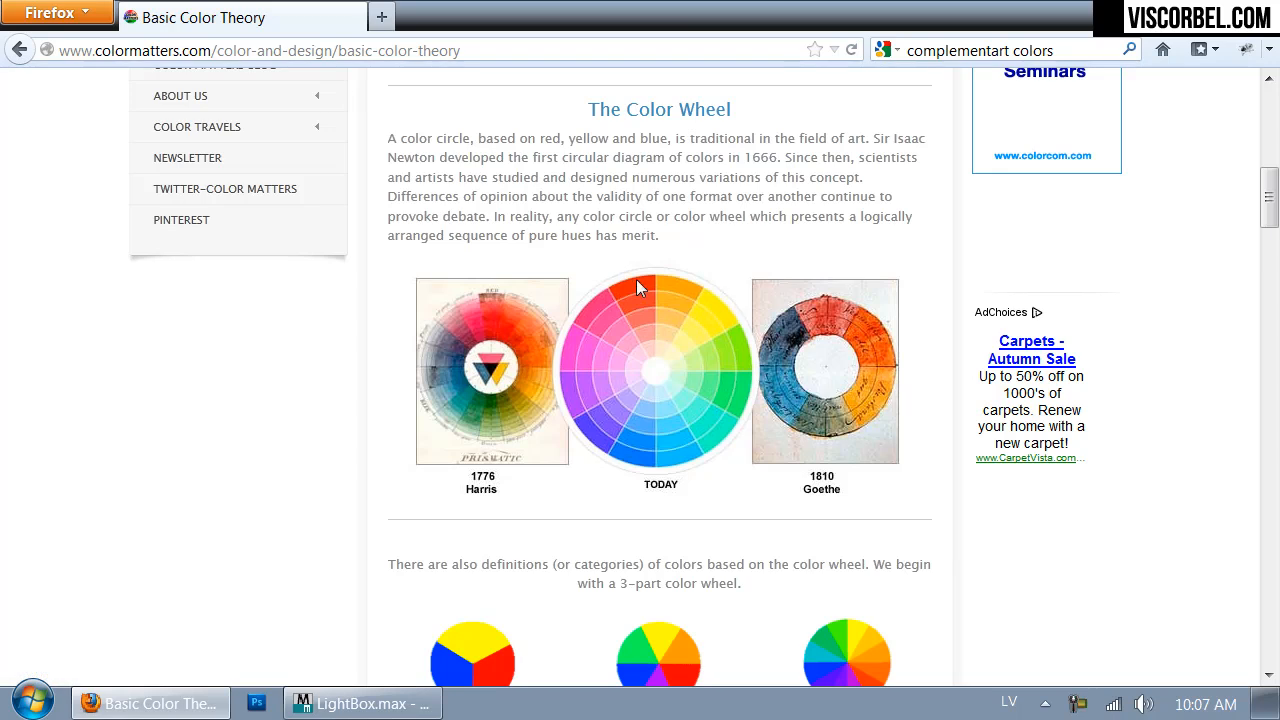
pyautogui.scroll(-12, 690, 250)
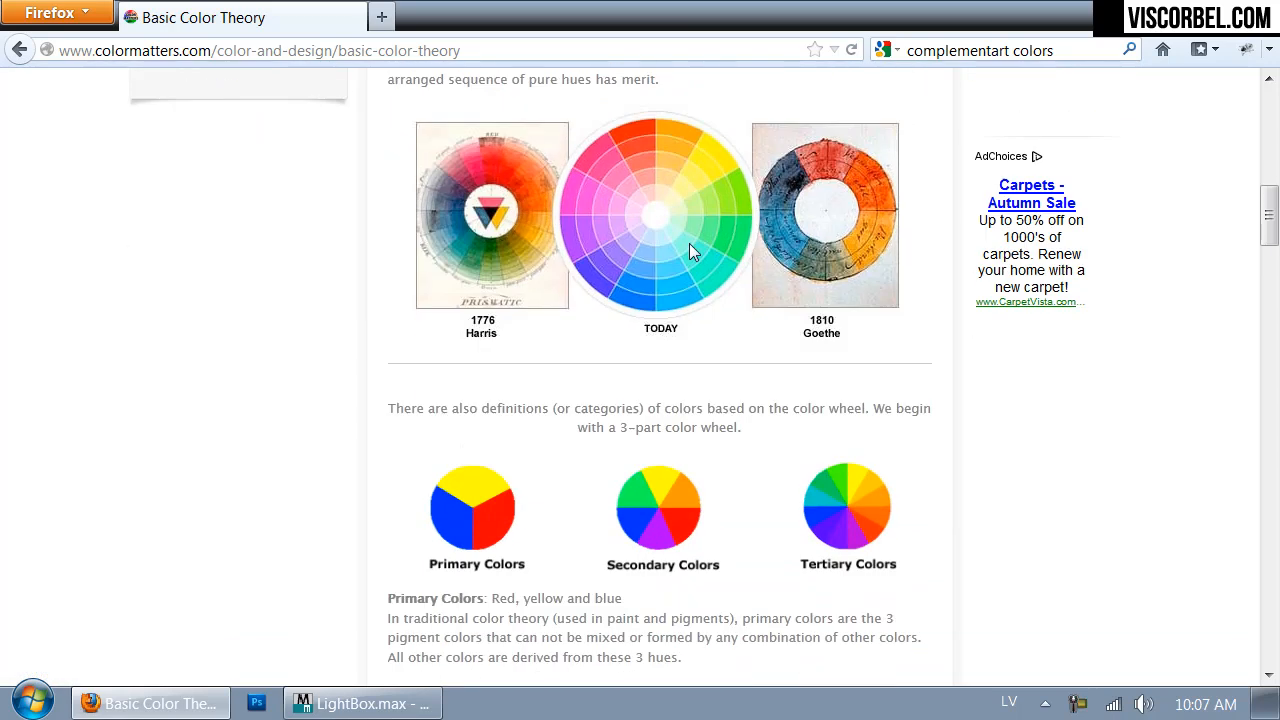
pyautogui.scroll(-2, 690, 260)
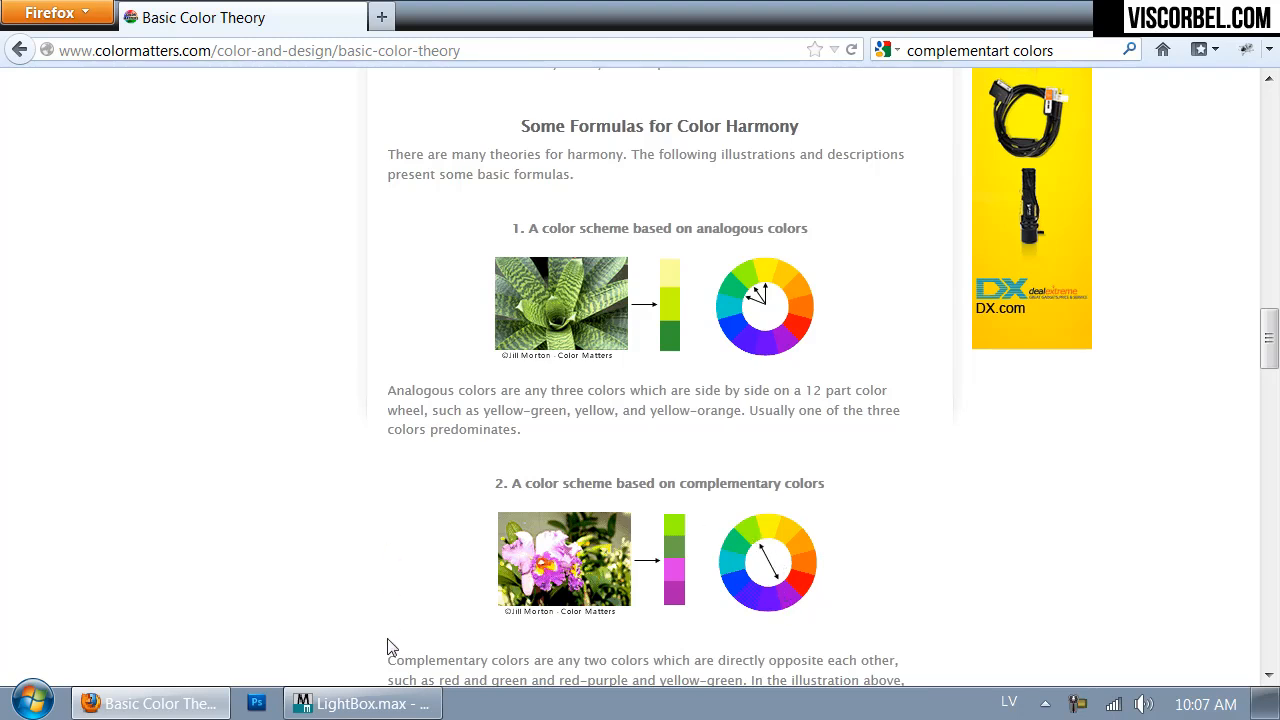
pyautogui.click(386, 713)
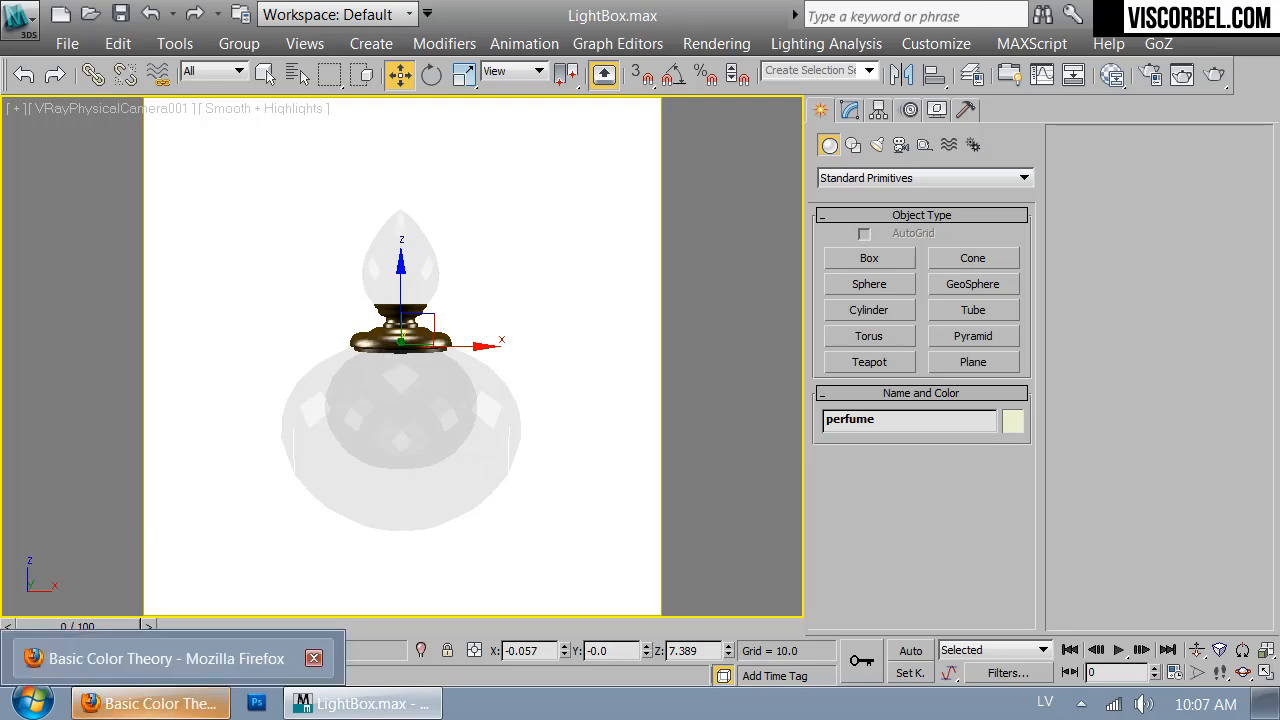
pyautogui.click(160, 705)
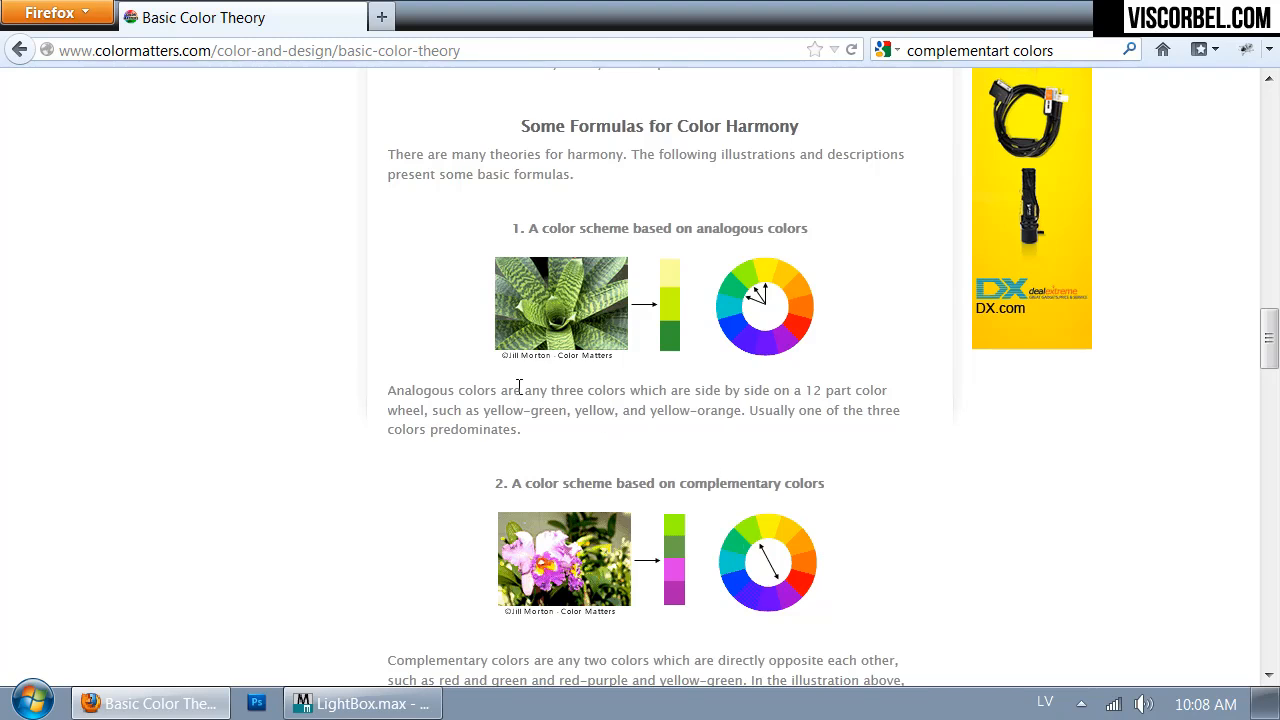
pyautogui.click(360, 703)
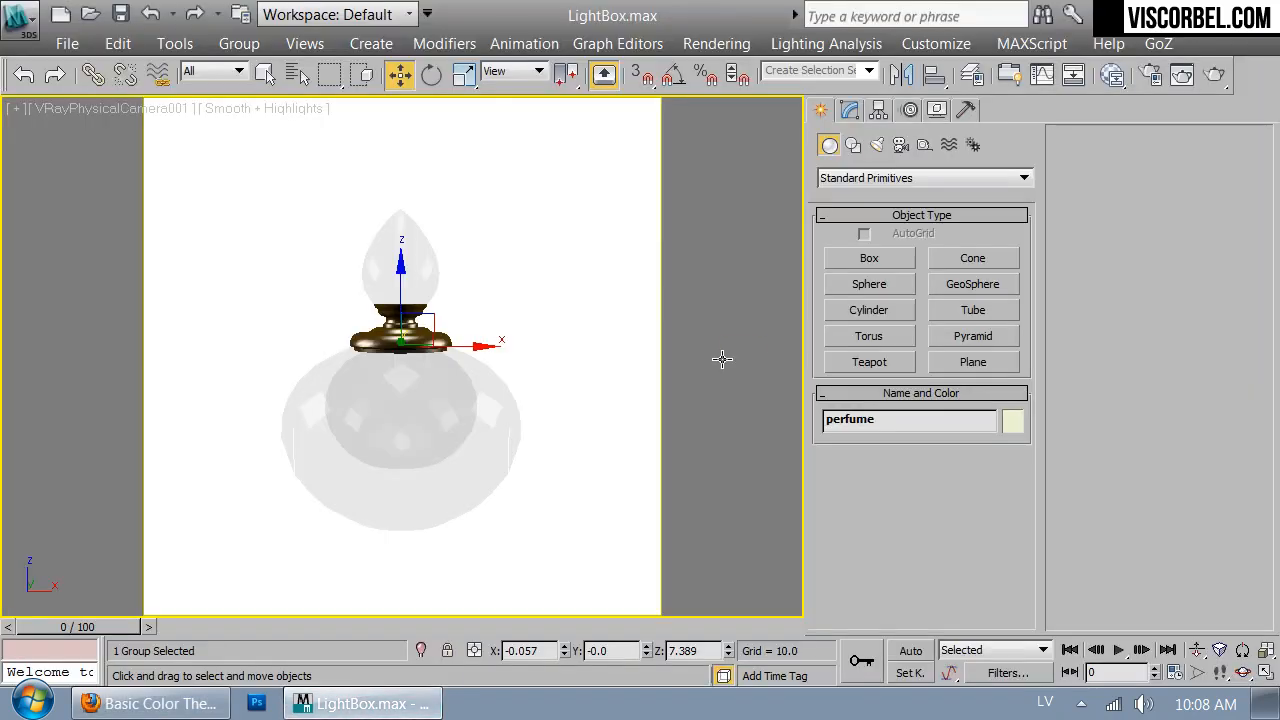
# Inspect the light box around the perfume bottle from an orbited perspective view, then return to the camera view
pyautogui.click(501, 207)
pyautogui.press('p')
pyautogui.keyDown('alt'); pyautogui.moveTo(413, 290); pyautogui.dragTo(388, 354, button='middle'); pyautogui.keyUp('alt')
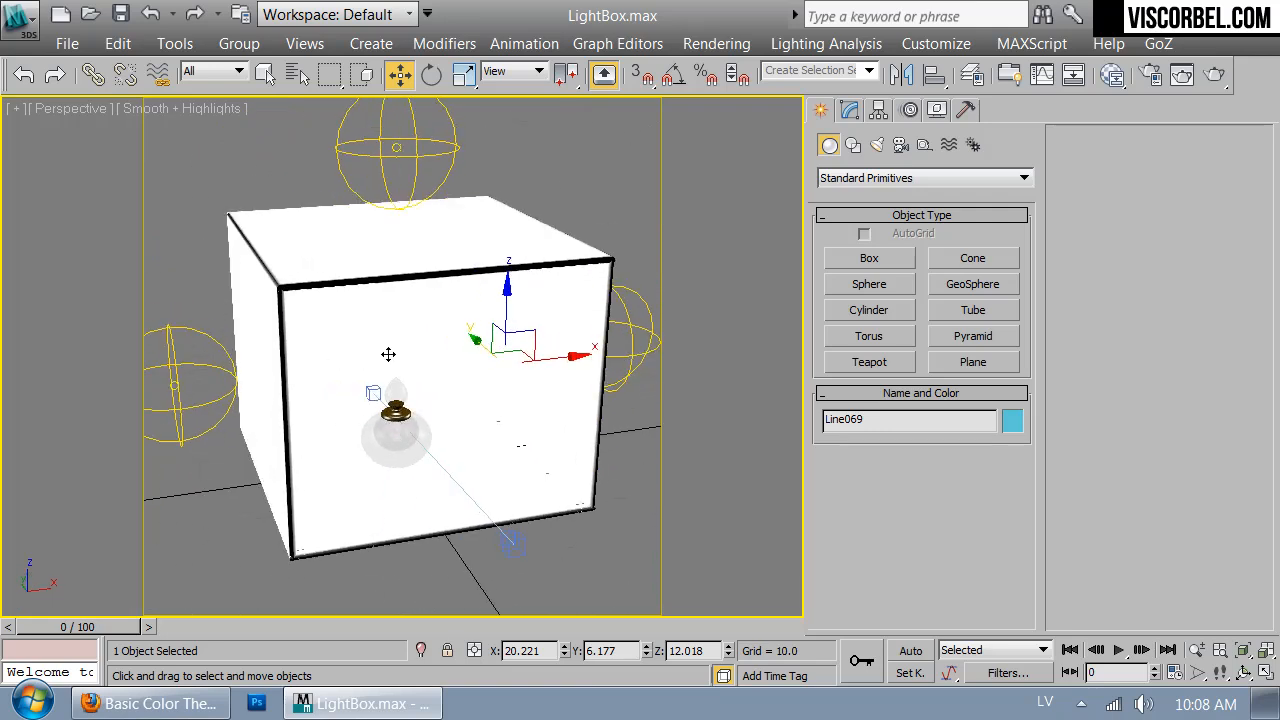
pyautogui.click(612, 560)
pyautogui.keyDown('alt'); pyautogui.moveTo(580, 551); pyautogui.dragTo(579, 496, button='middle'); pyautogui.keyUp('alt')
pyautogui.press('c')
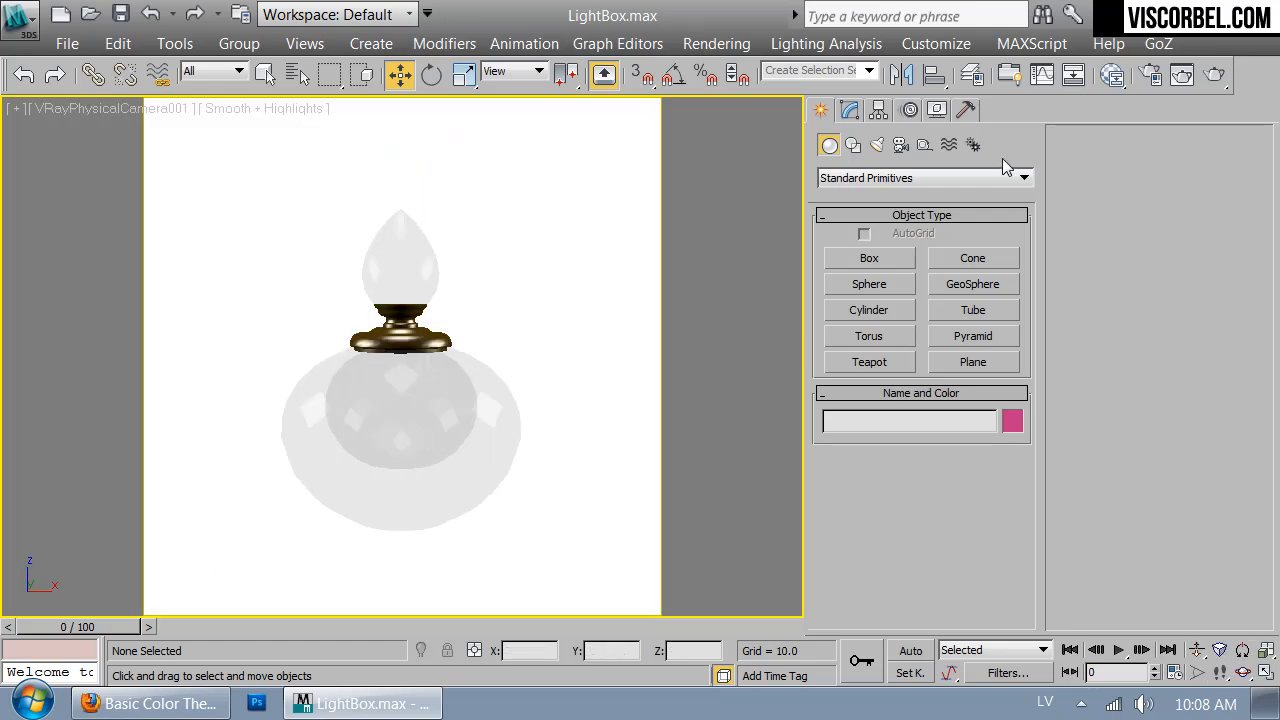
# Switch the render setup to ActiveShade mode, start an interactive V-Ray RT render of the camera view, and move its window off the bottle
pyautogui.click(1153, 80)
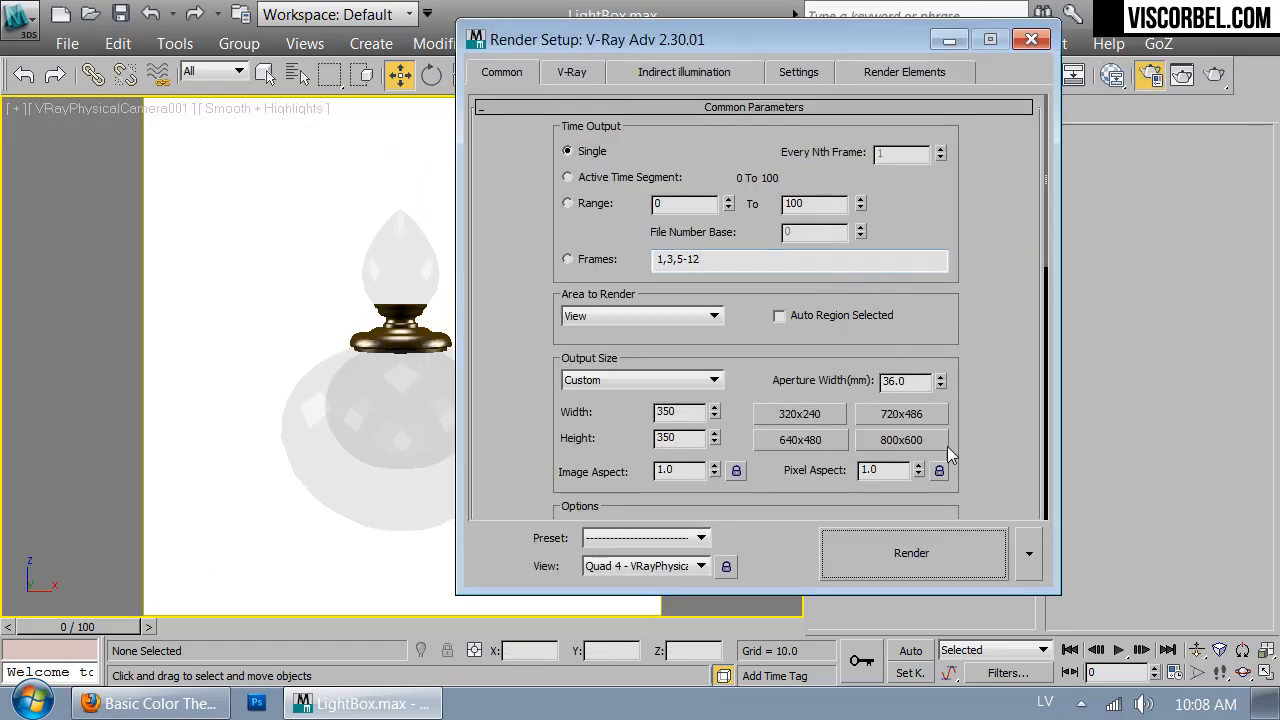
pyautogui.click(1030, 560)
pyautogui.click(1075, 534)
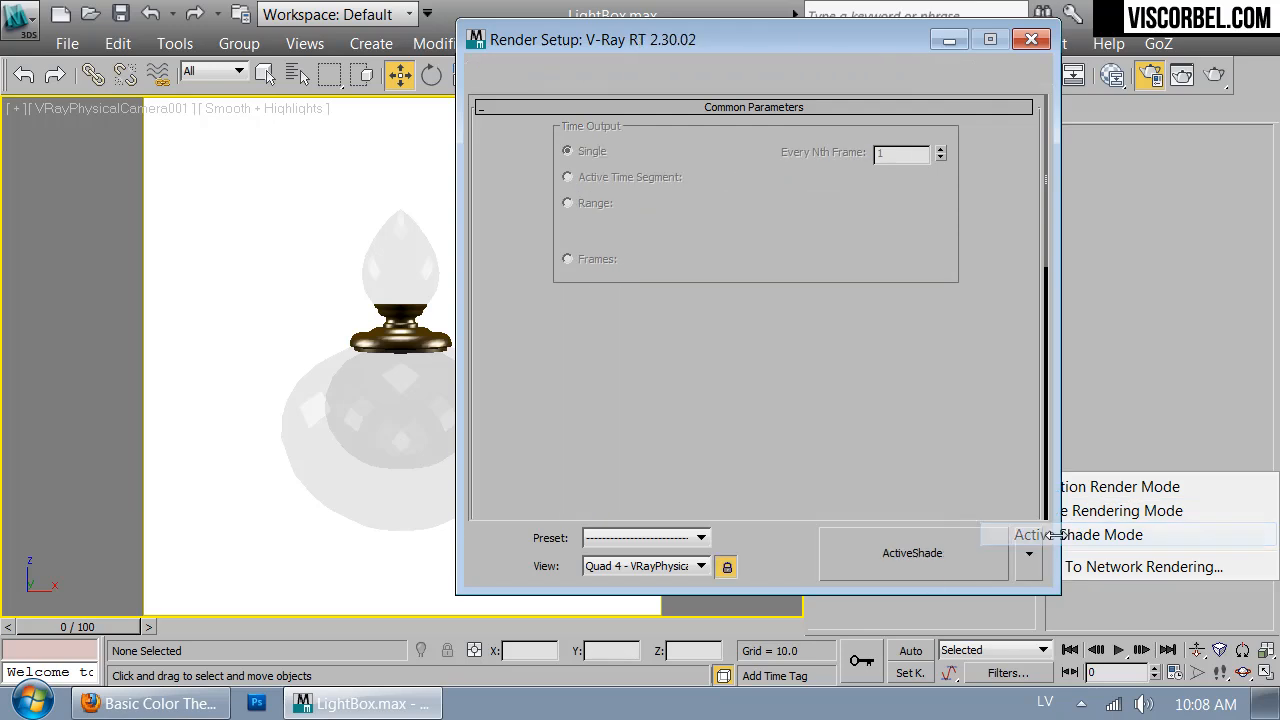
pyautogui.click(880, 552)
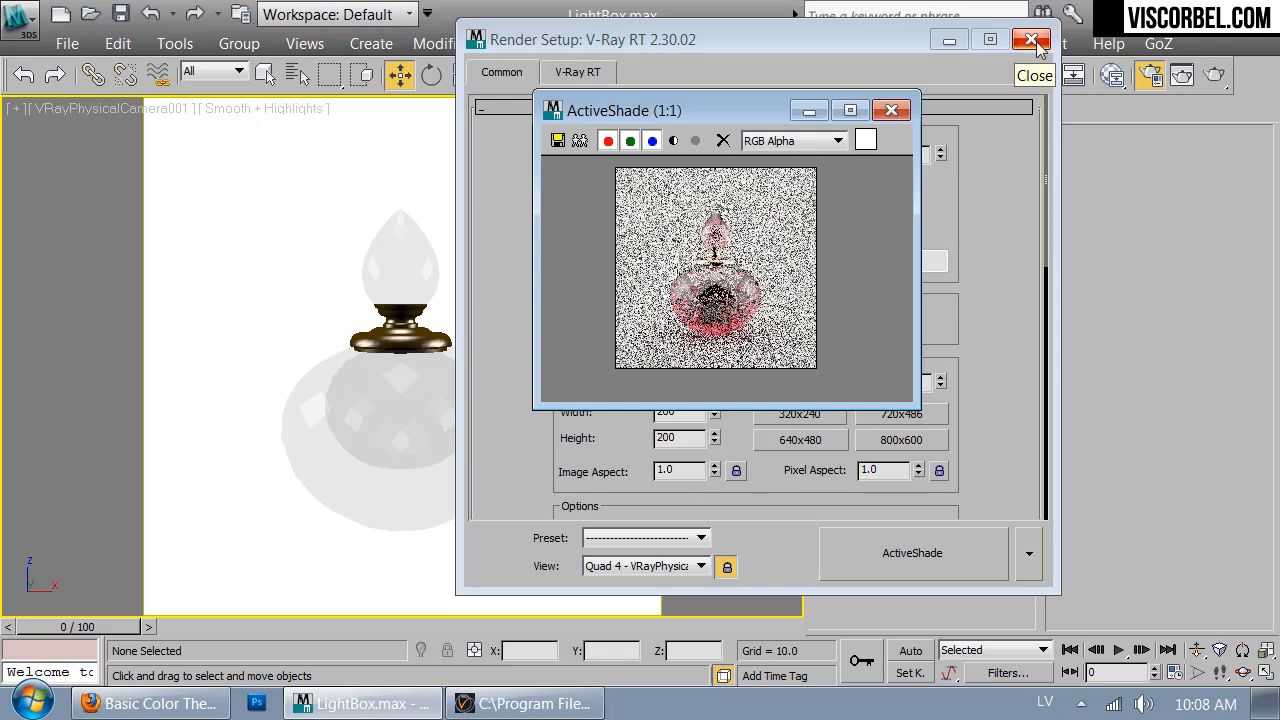
pyautogui.click(1020, 45)
pyautogui.moveTo(717, 116); pyautogui.dragTo(920, 254)
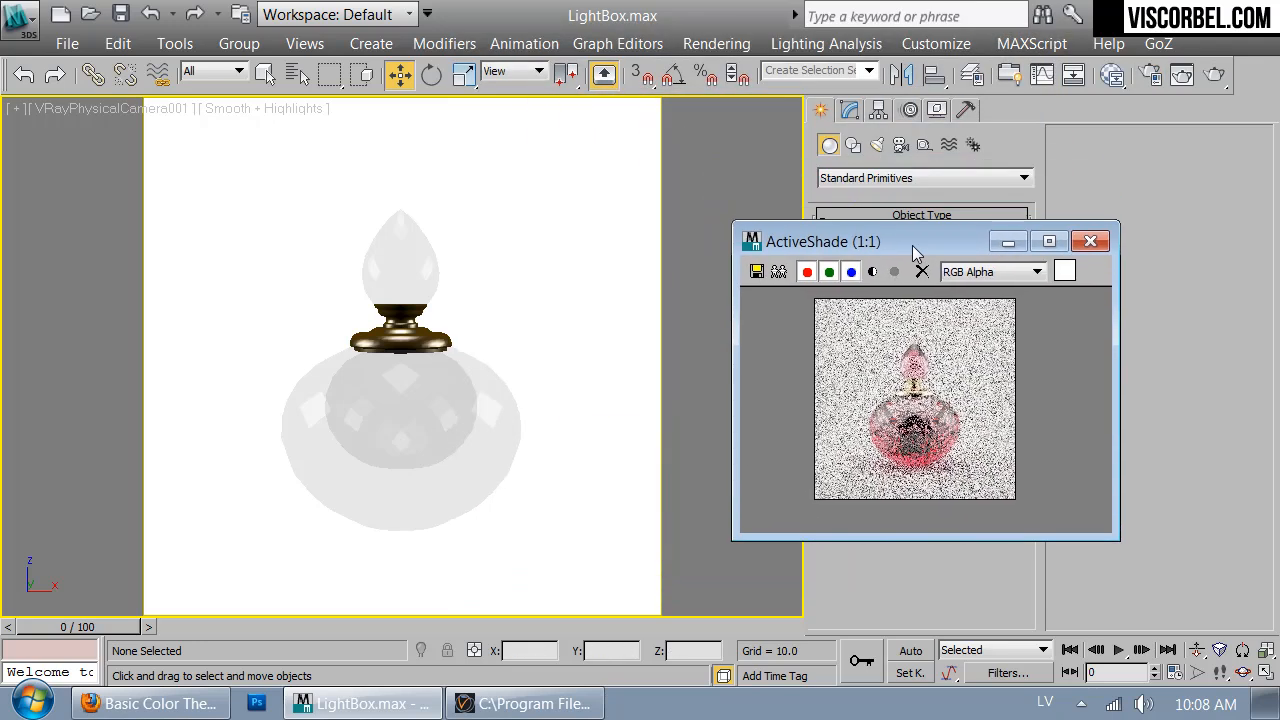
# Select the backdrop, switch to the perspective view, and show the diffuse settings of Material #1040 in the Material Editor
pyautogui.click(572, 338)
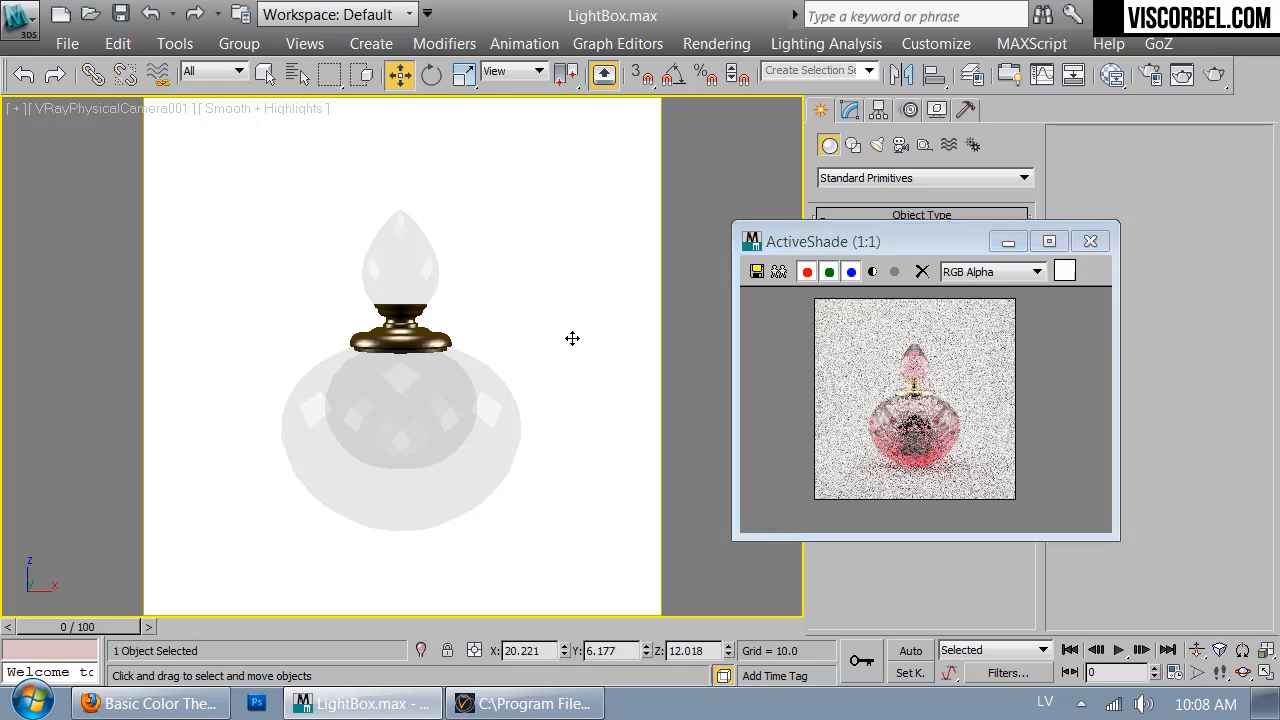
pyautogui.press('p')
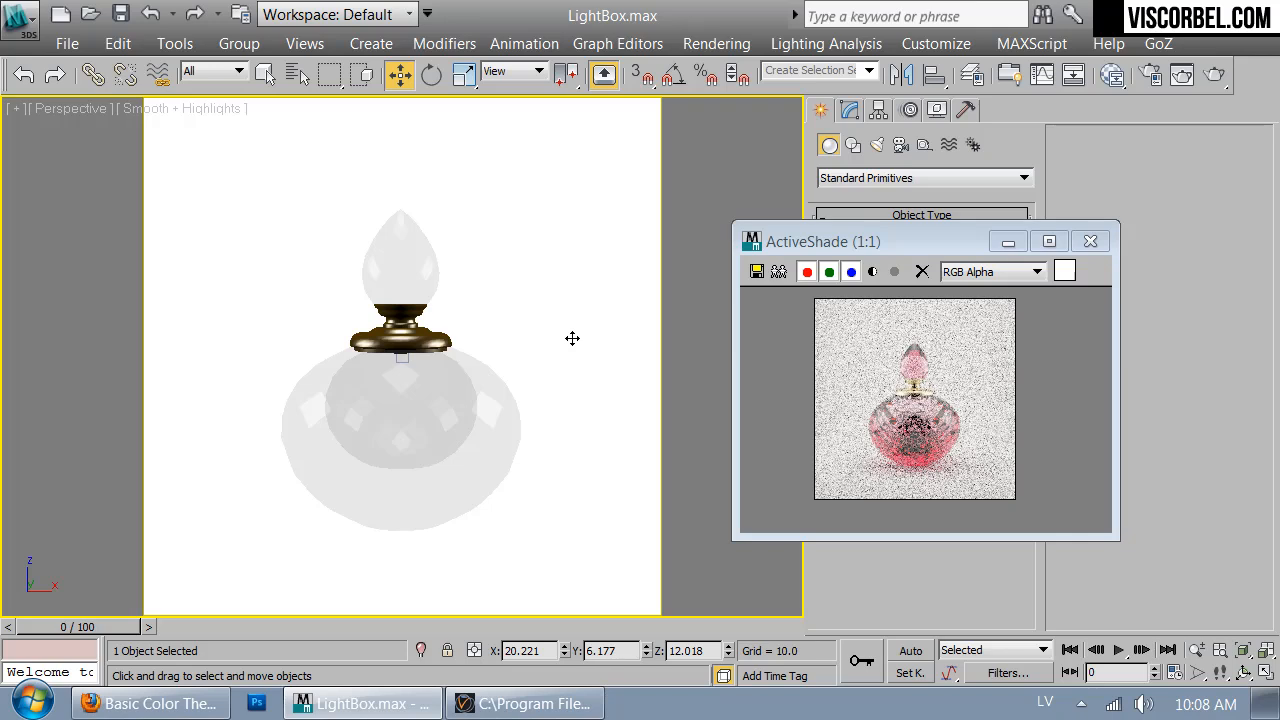
pyautogui.press('m')
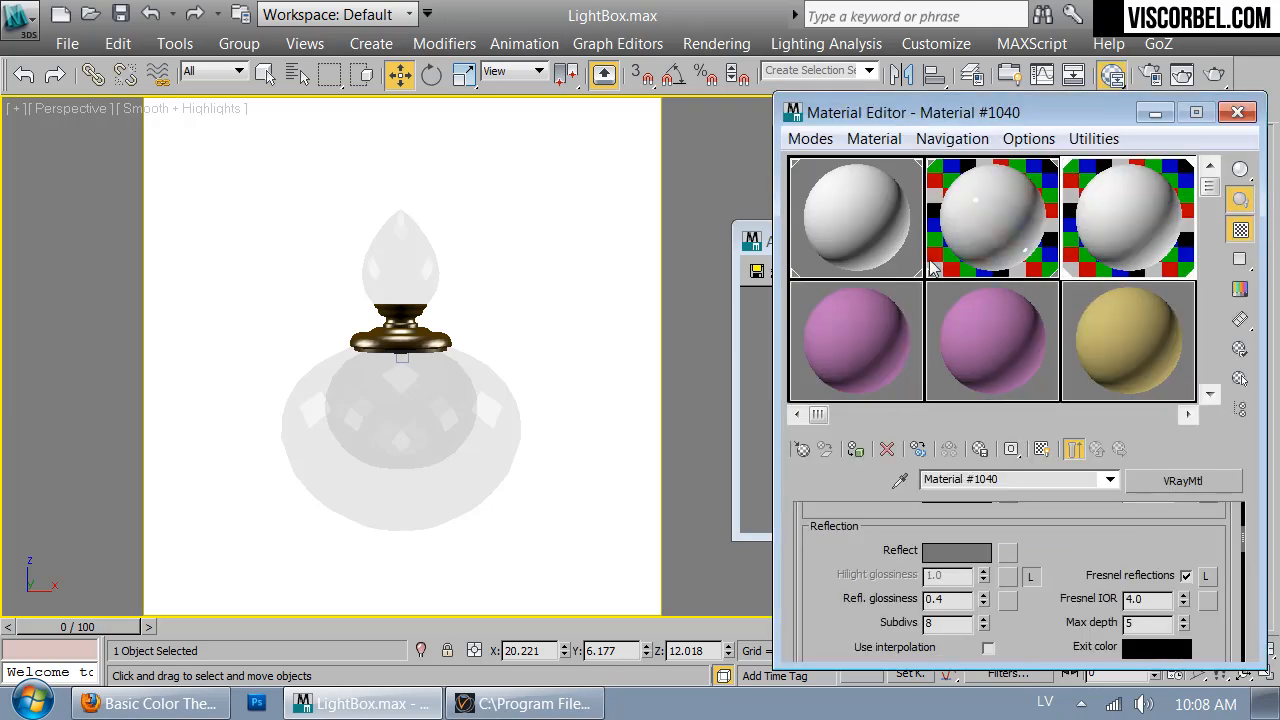
pyautogui.moveTo(966, 118); pyautogui.dragTo(392, 74)
pyautogui.click(440, 181)
pyautogui.click(548, 180)
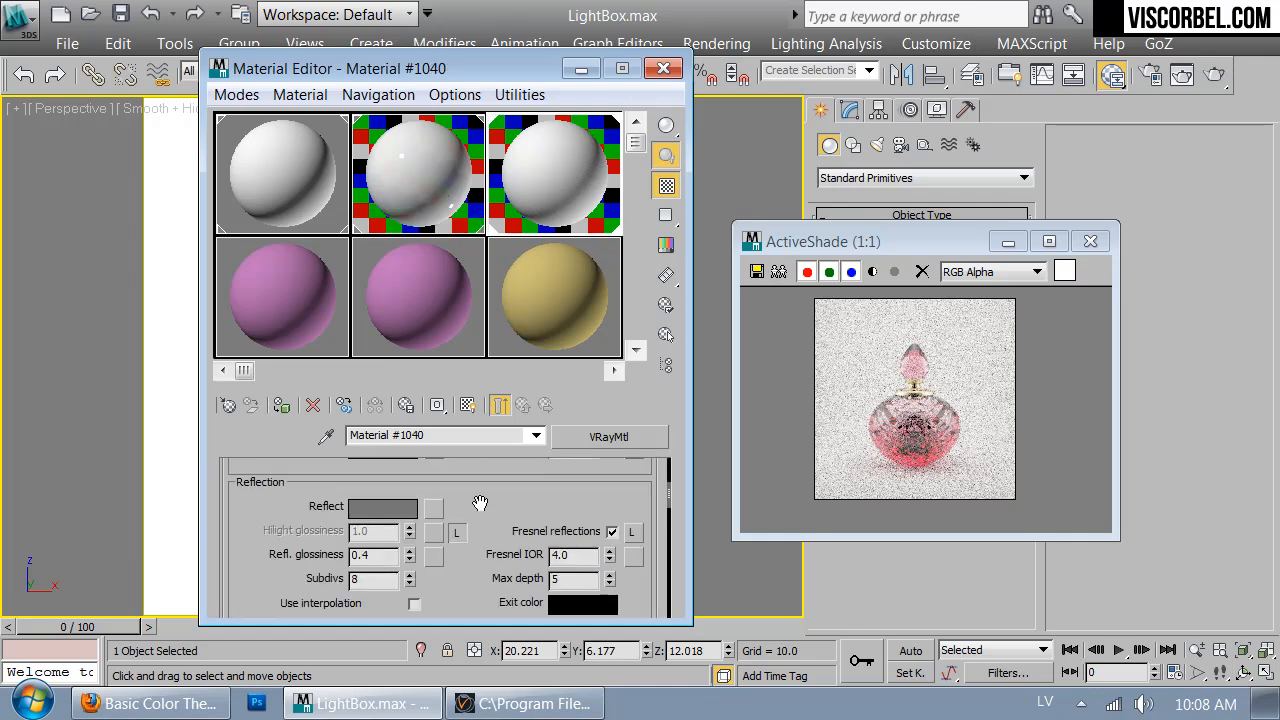
pyautogui.moveTo(507, 503); pyautogui.dragTo(507, 547)
# Set the backdrop material's diffuse color to a crimson red with hue 253, saturation 253 and value 165
pyautogui.click(381, 493)
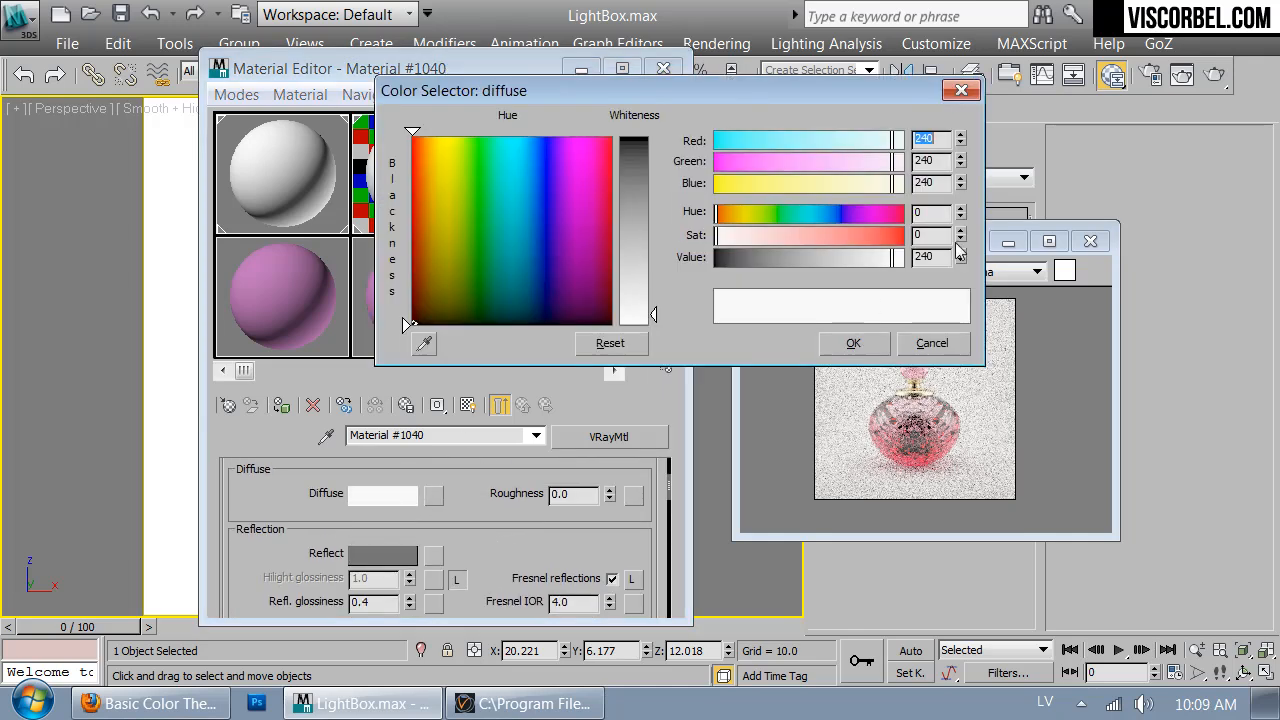
pyautogui.moveTo(874, 235); pyautogui.dragTo(850, 255)
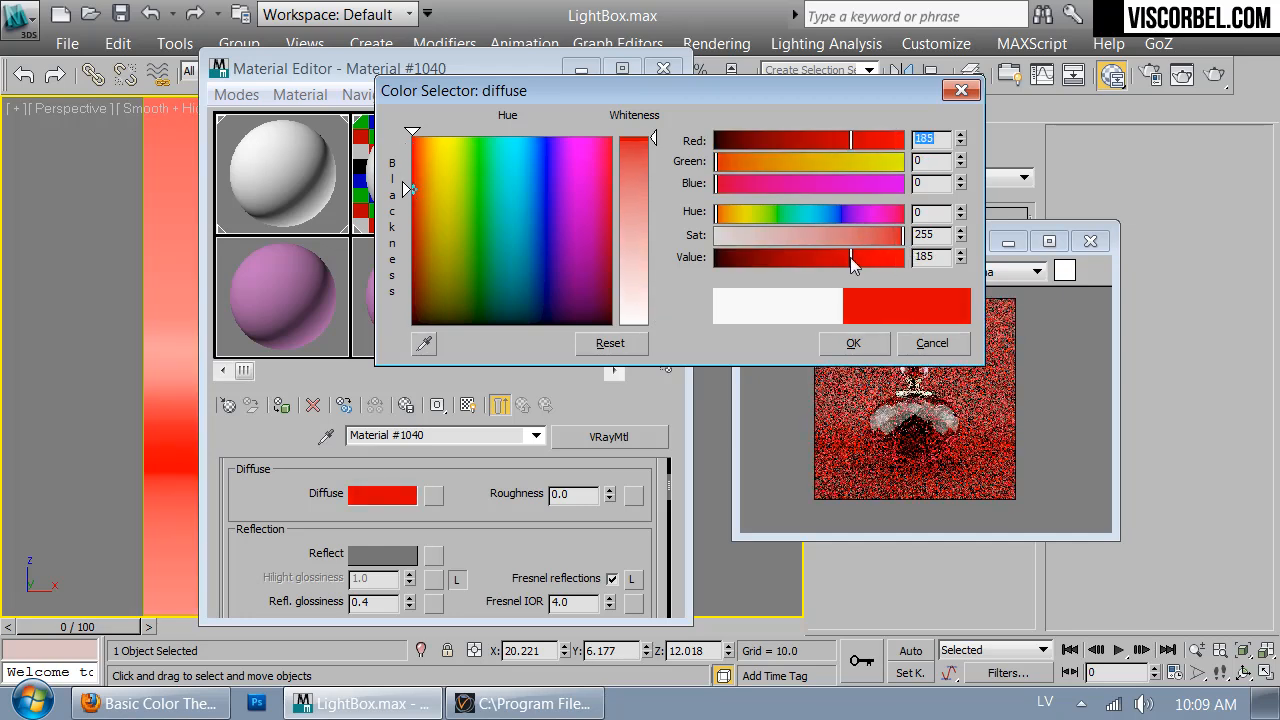
pyautogui.click(902, 215)
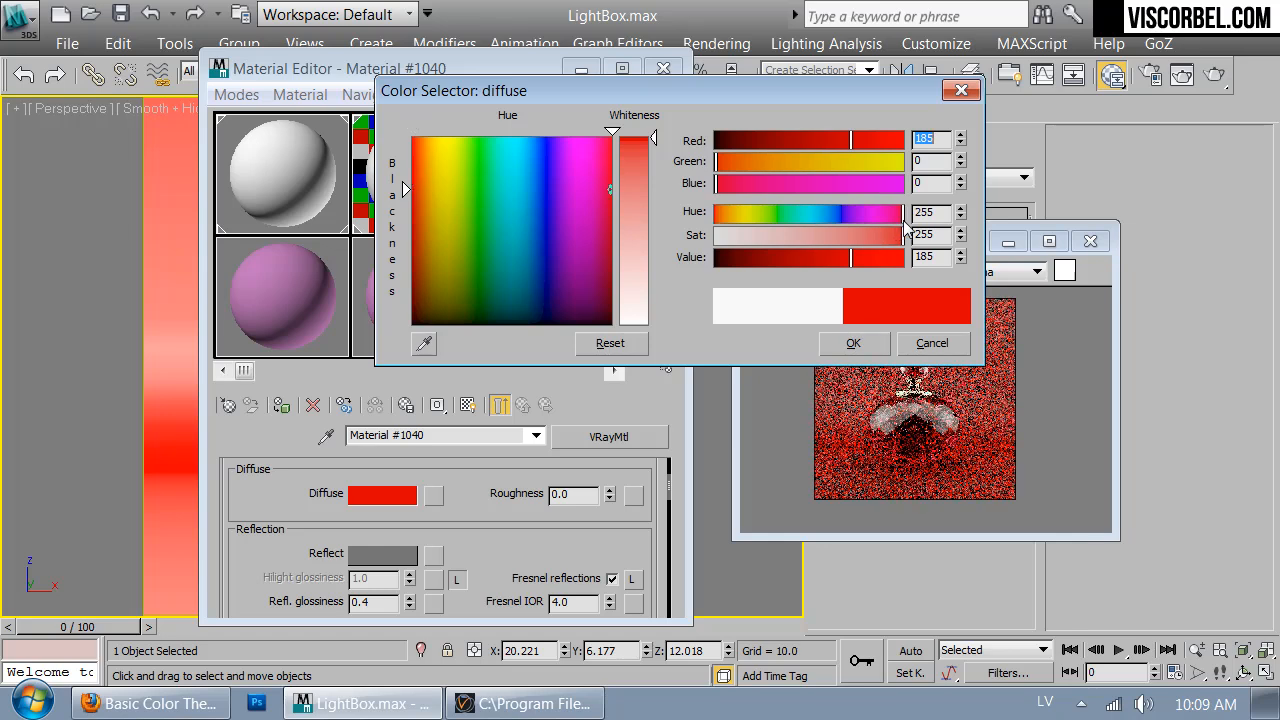
pyautogui.click(961, 217)
pyautogui.click(961, 217)
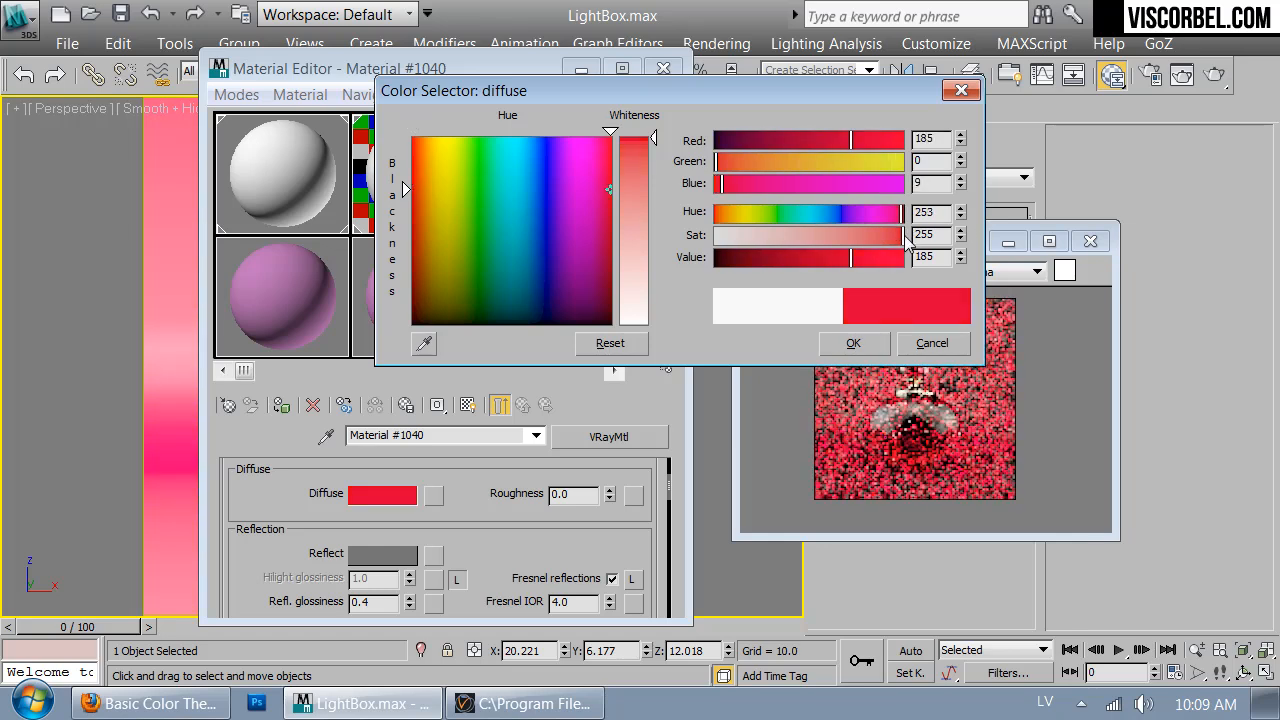
pyautogui.click(901, 234)
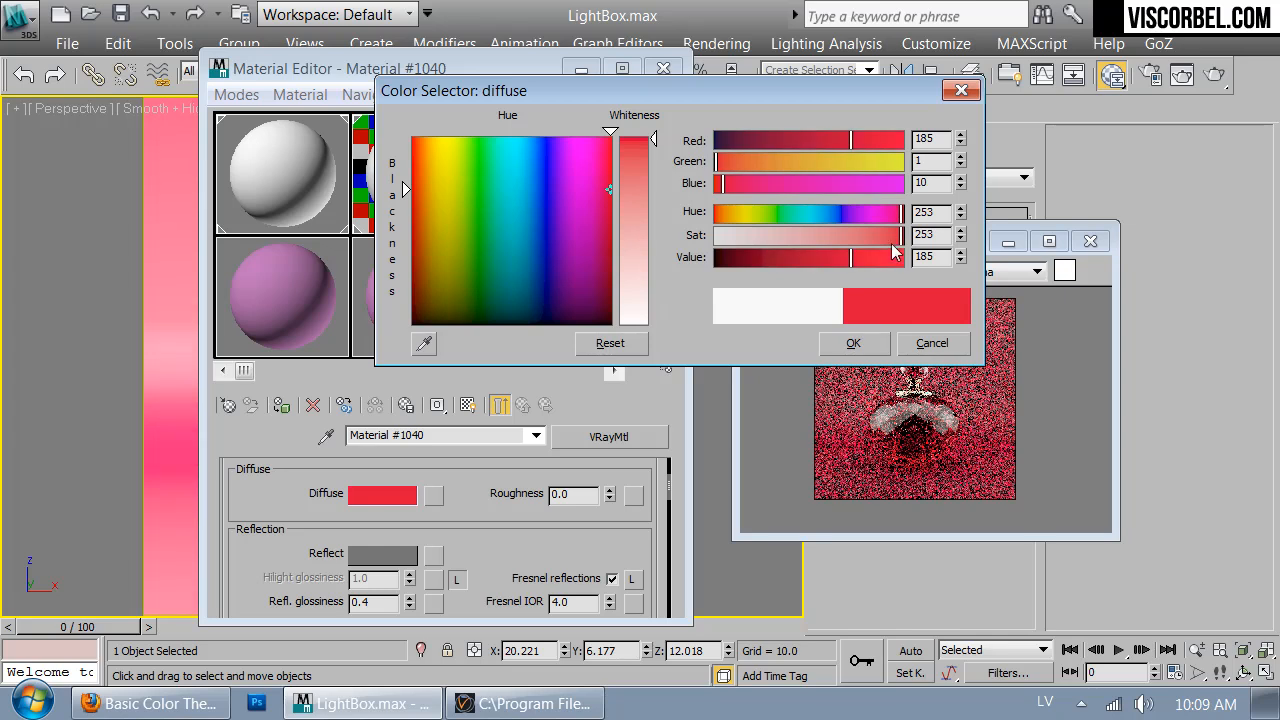
pyautogui.click(836, 259)
pyautogui.click(853, 343)
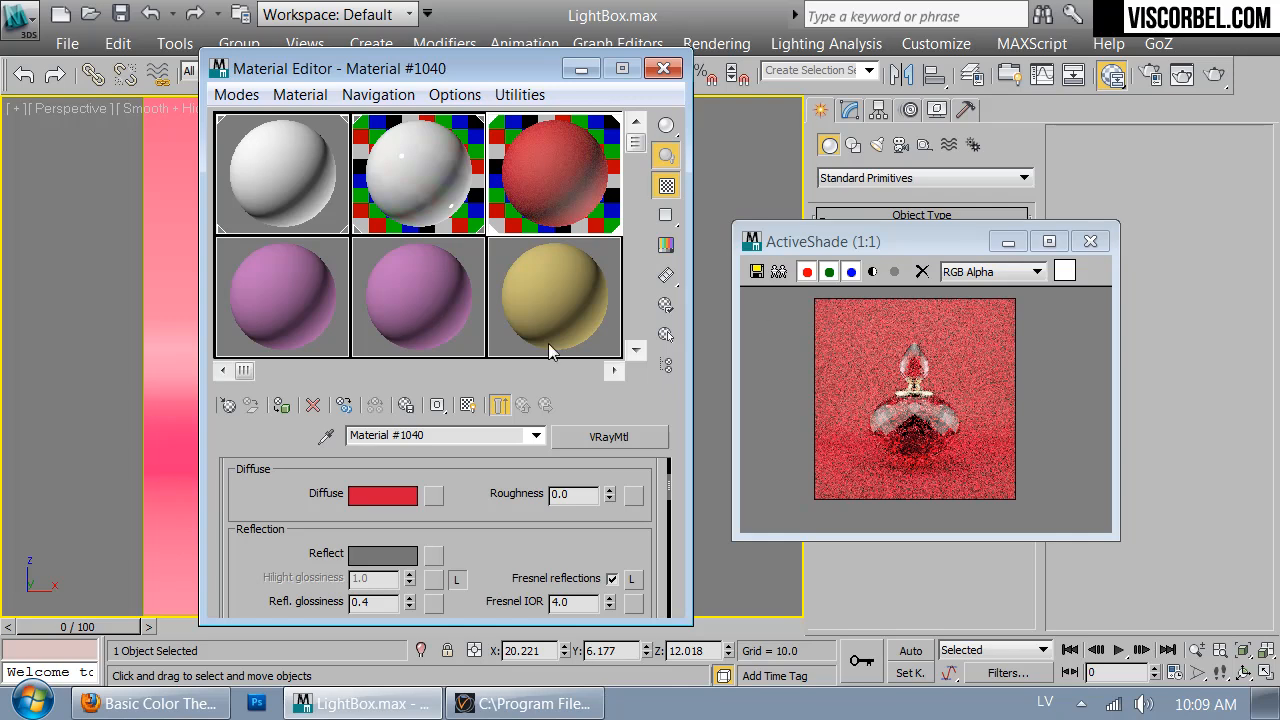
# Set the backdrop material's diffuse color to purple with hue 190, saturation 230 and value 113, and close the Material Editor
pyautogui.click(410, 498)
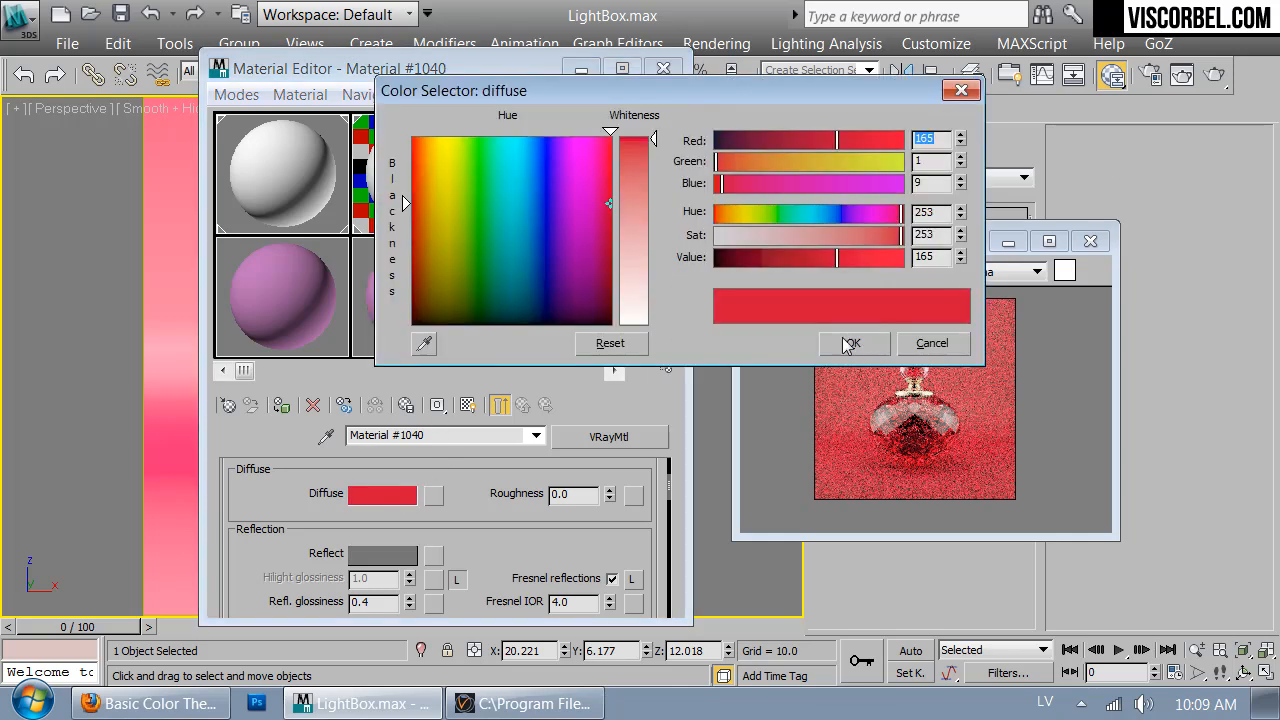
pyautogui.moveTo(901, 213); pyautogui.dragTo(878, 218)
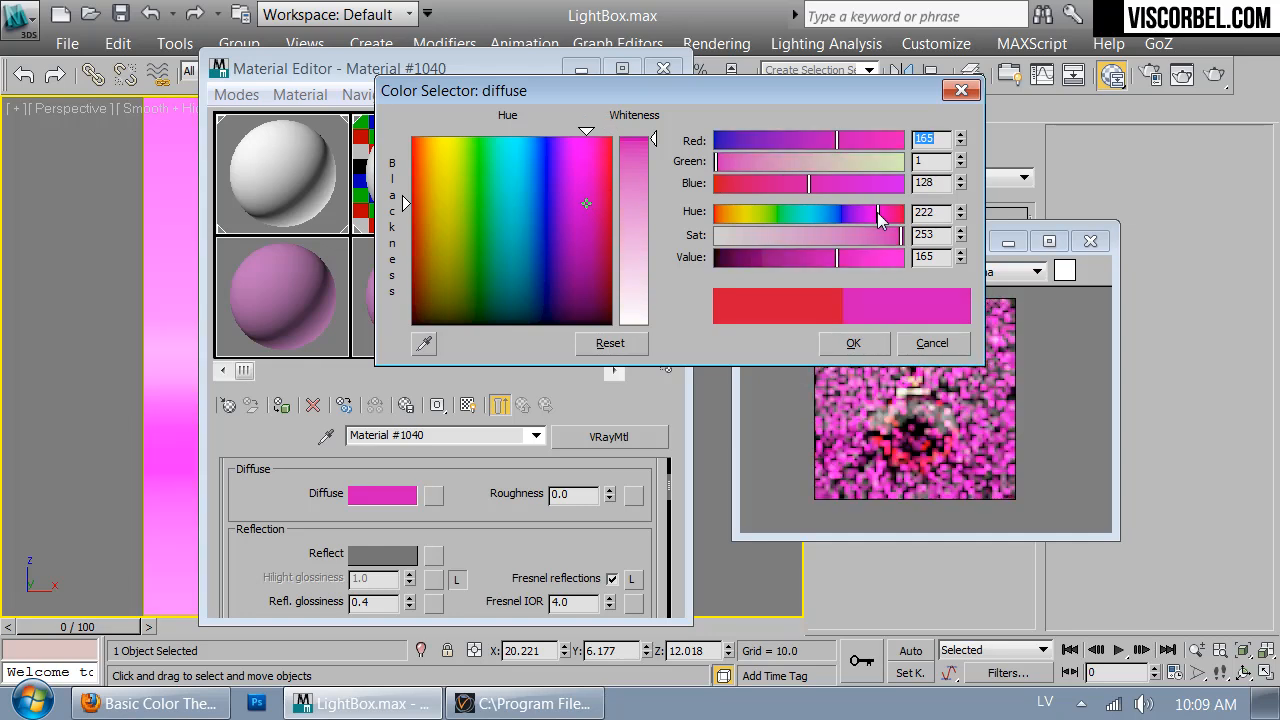
pyautogui.moveTo(879, 234); pyautogui.dragTo(855, 213)
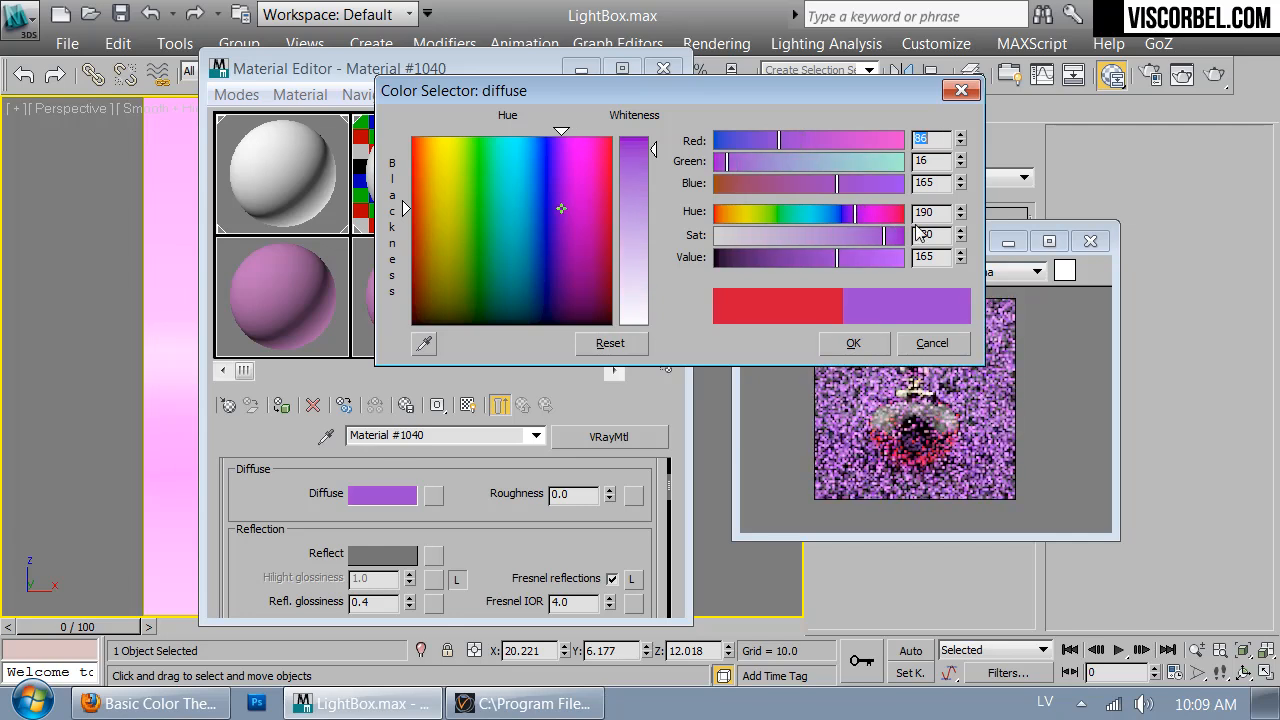
pyautogui.moveTo(808, 90); pyautogui.dragTo(766, 41)
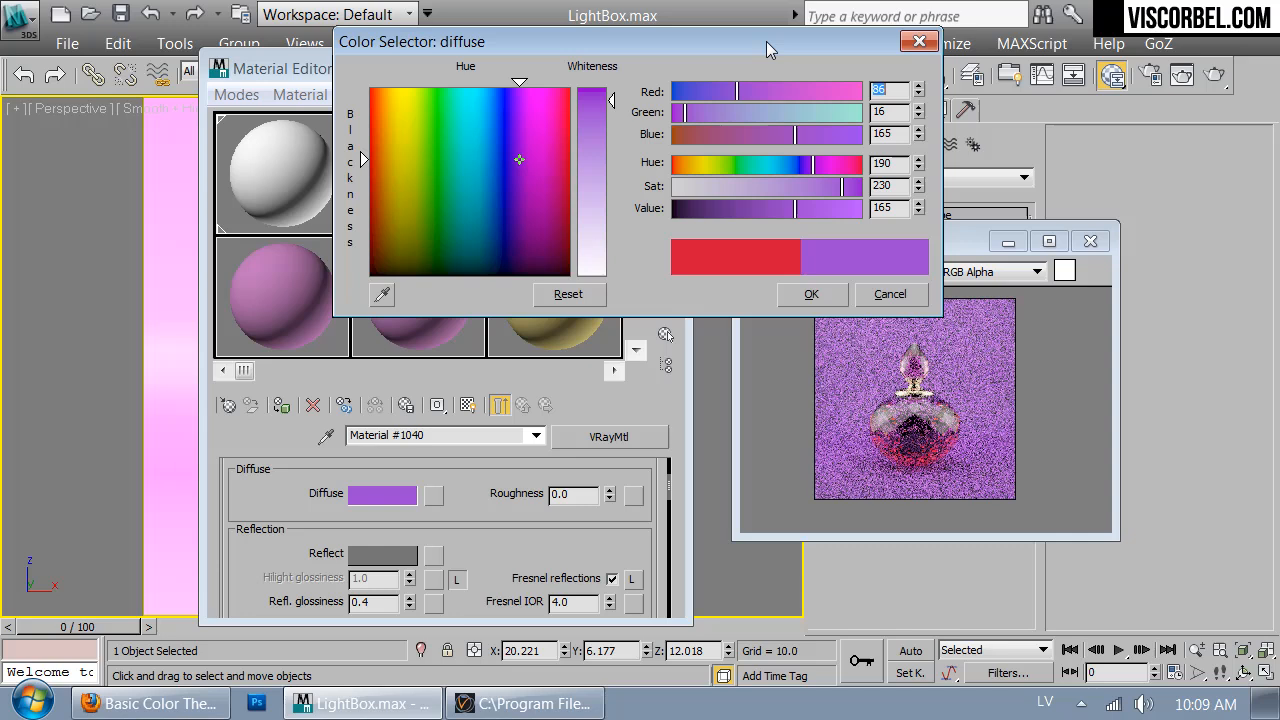
pyautogui.click(786, 210)
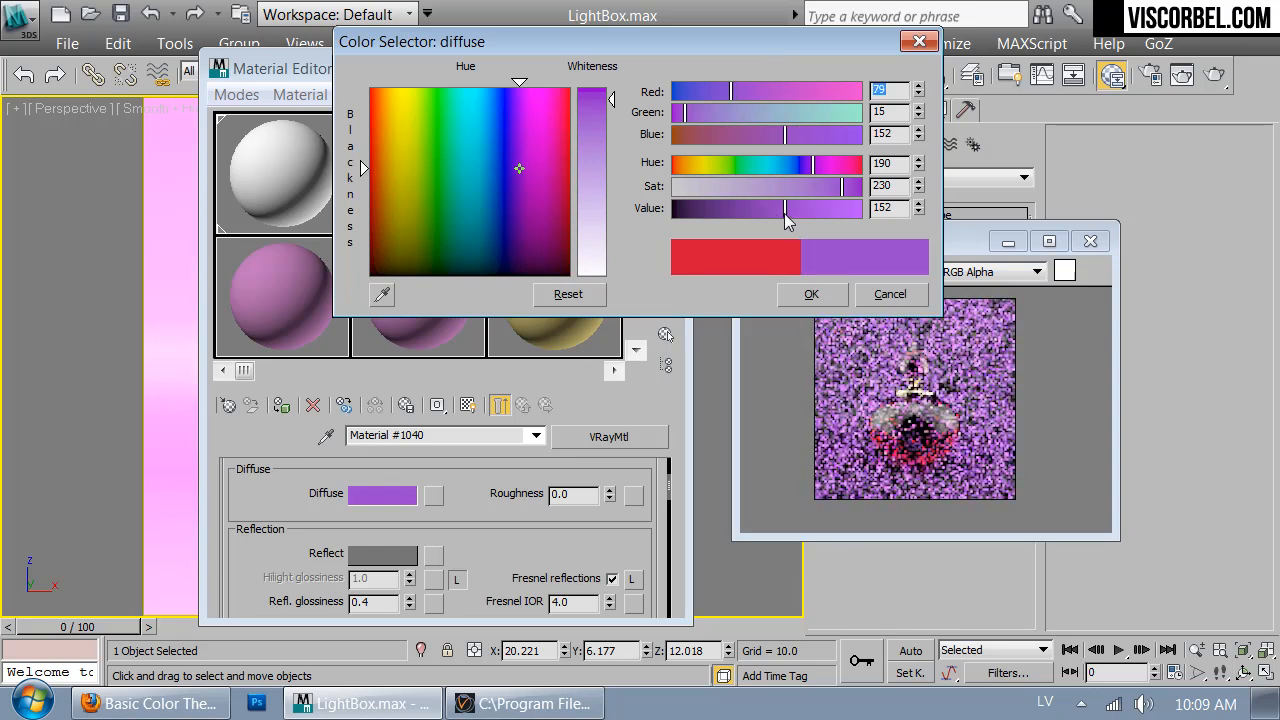
pyautogui.click(755, 209)
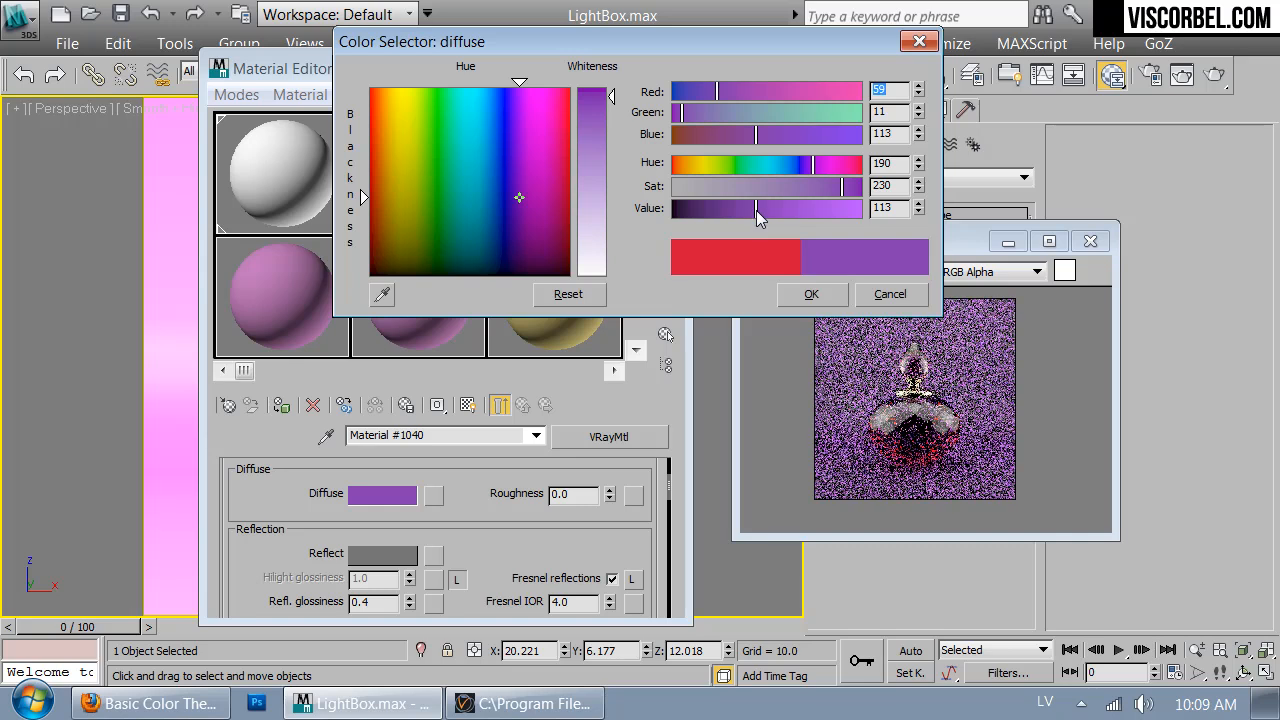
pyautogui.press('Return')
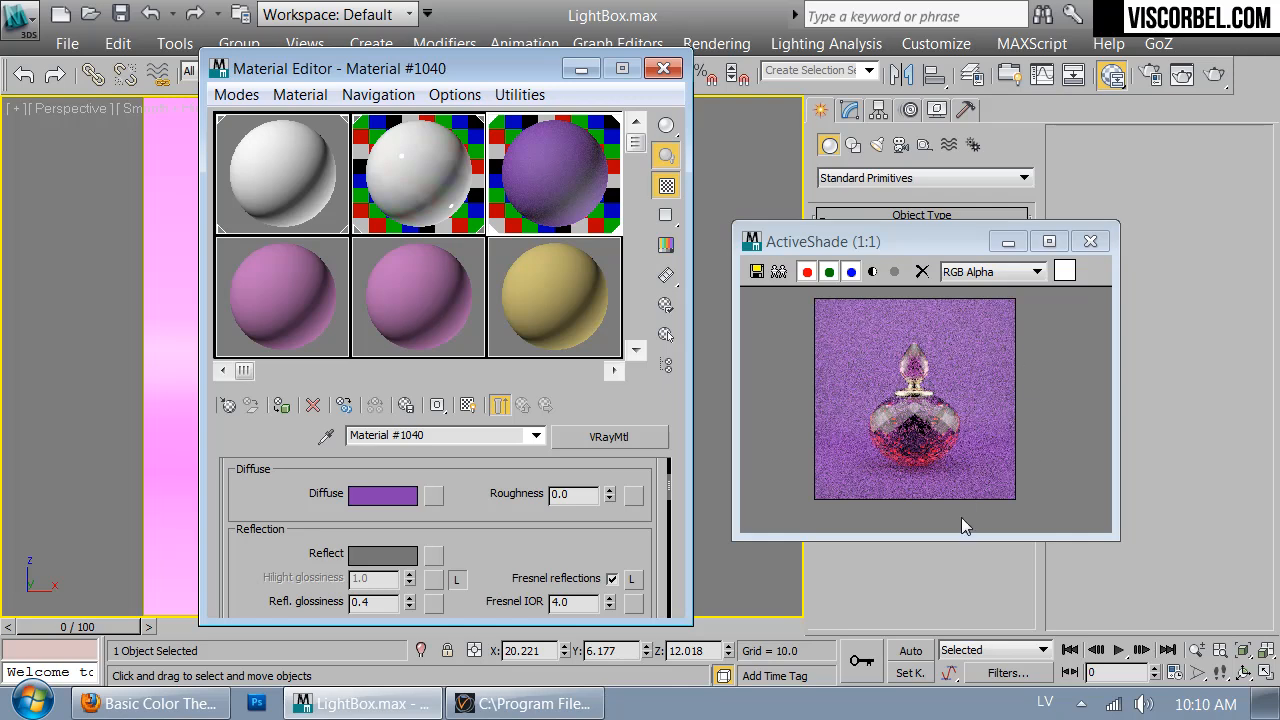
pyautogui.click(663, 68)
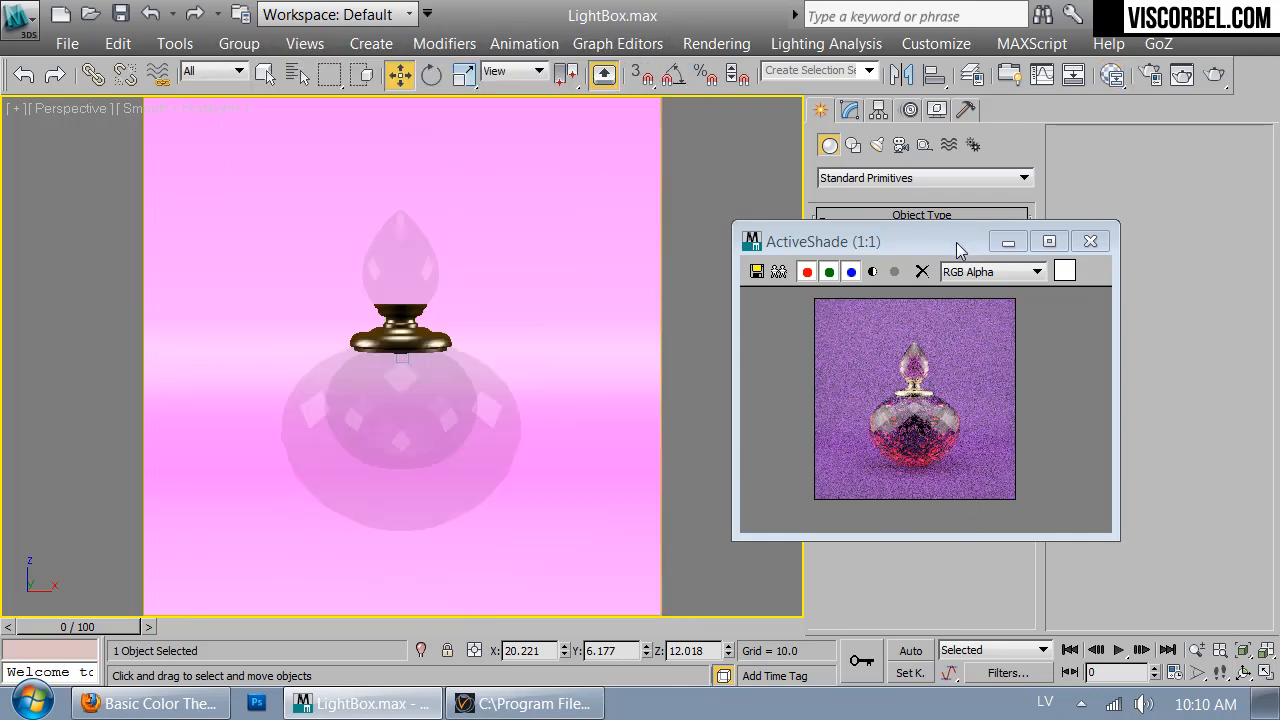
# Create a Sphere-type VRay light with a radius of about 2.2, centered behind the bottle in the top wireframe view, and show it from the left
pyautogui.click(877, 145)
pyautogui.click(880, 180)
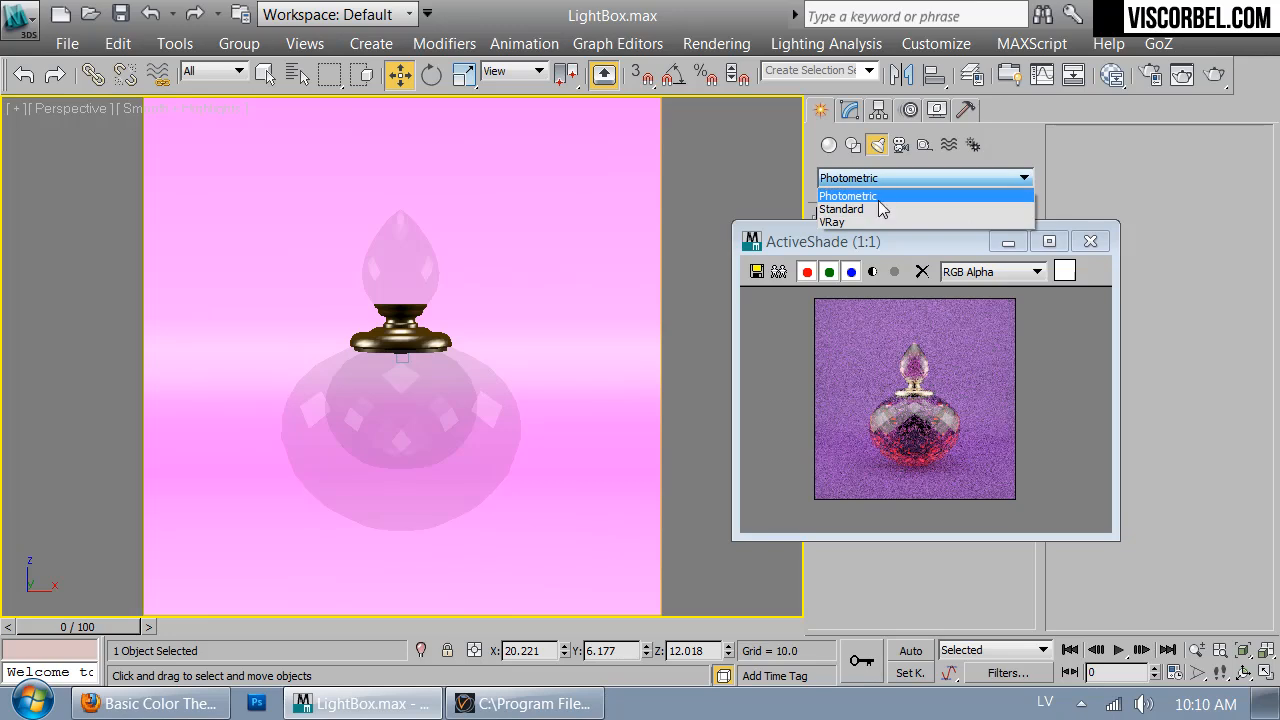
pyautogui.click(868, 221)
pyautogui.moveTo(884, 241); pyautogui.dragTo(576, 133)
pyautogui.click(828, 258)
pyautogui.moveTo(655, 133); pyautogui.dragTo(1006, 216)
pyautogui.press('t')
pyautogui.press('z')
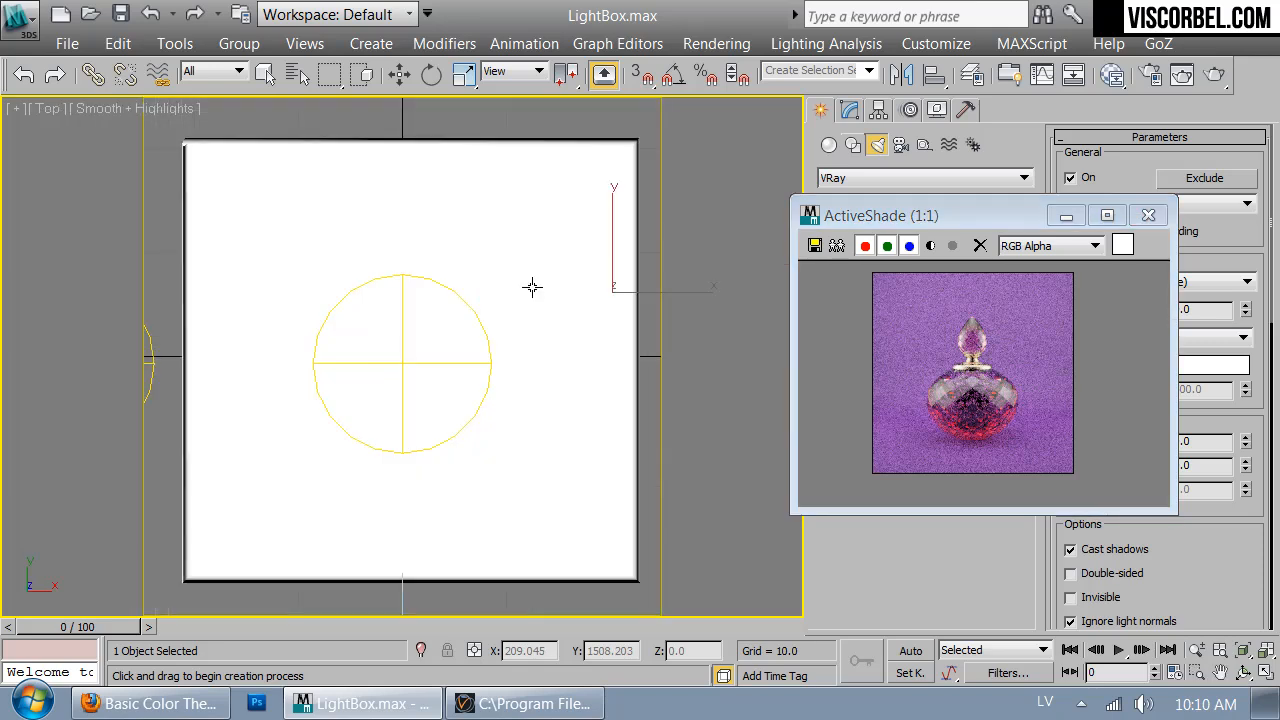
pyautogui.press('F3')
pyautogui.moveTo(997, 212); pyautogui.dragTo(907, 262)
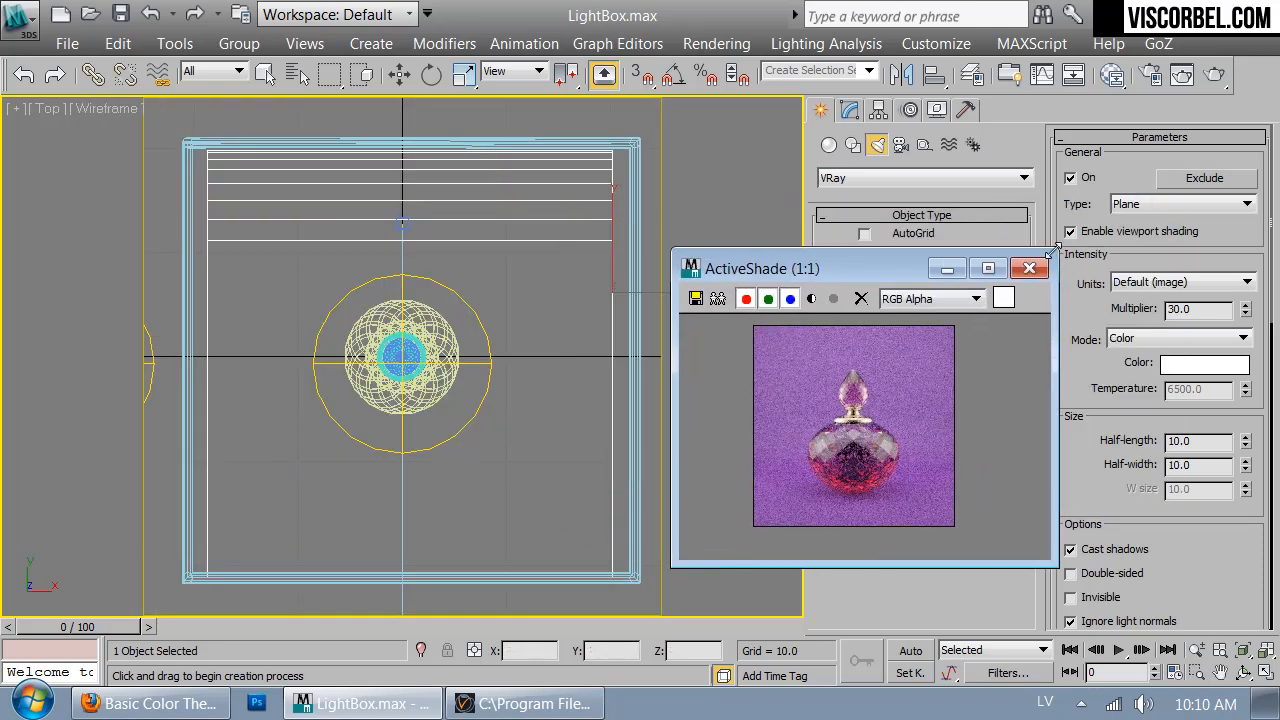
pyautogui.click(1171, 204)
pyautogui.click(1135, 232)
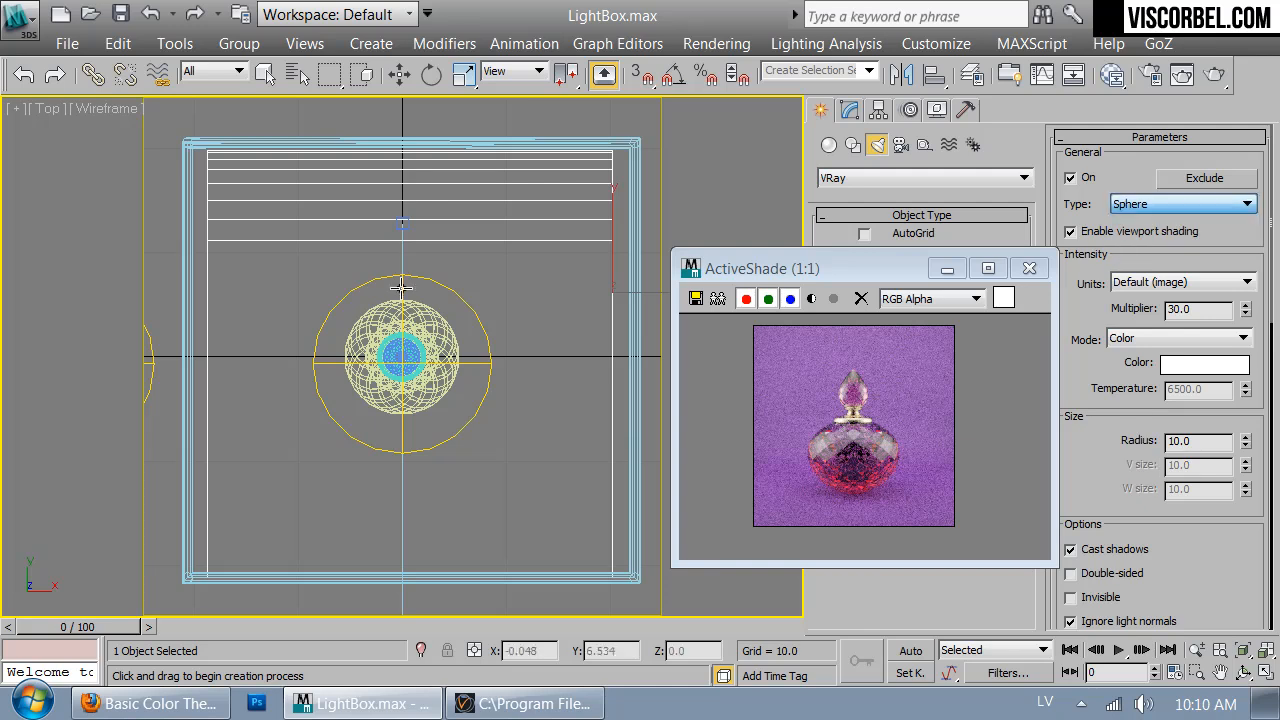
pyautogui.moveTo(402, 259); pyautogui.dragTo(448, 282)
pyautogui.press('l')
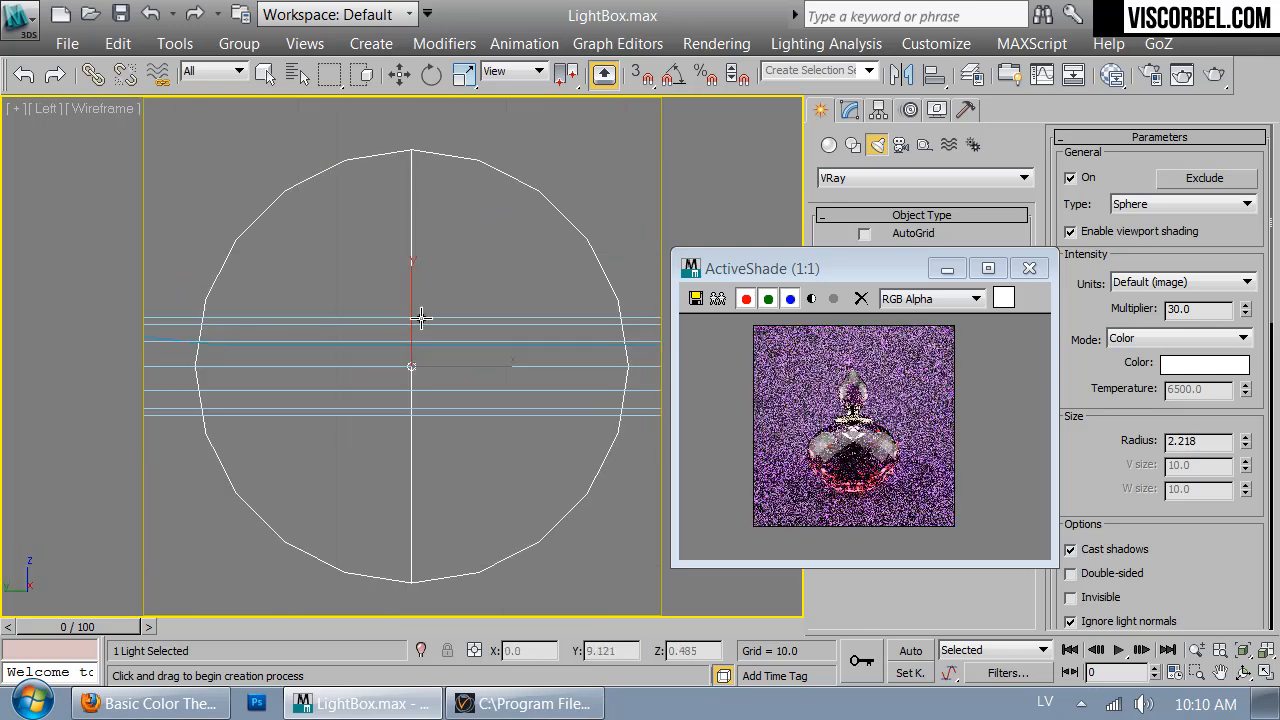
# Move the sphere light up to a height of about Z 4.67 so it sits behind the bottle's body
pyautogui.press('w')
pyautogui.moveTo(420, 270); pyautogui.dragTo(417, 217)
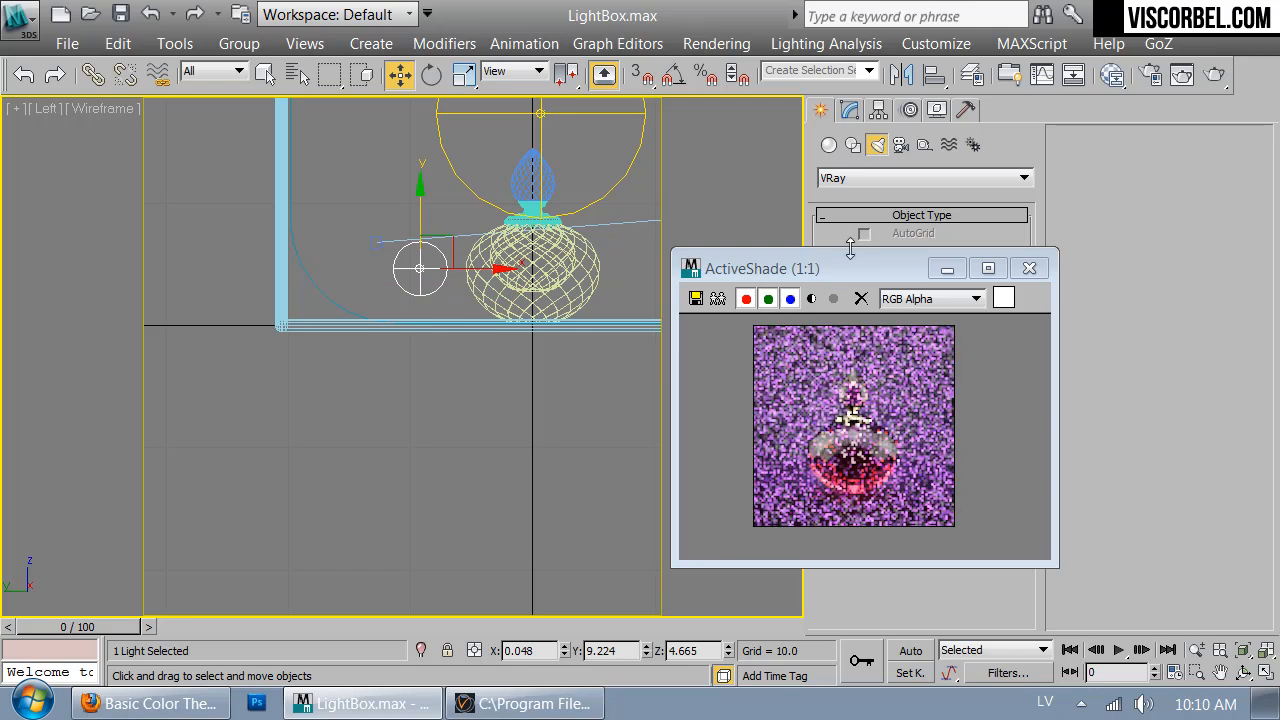
pyautogui.moveTo(878, 264); pyautogui.dragTo(731, 271)
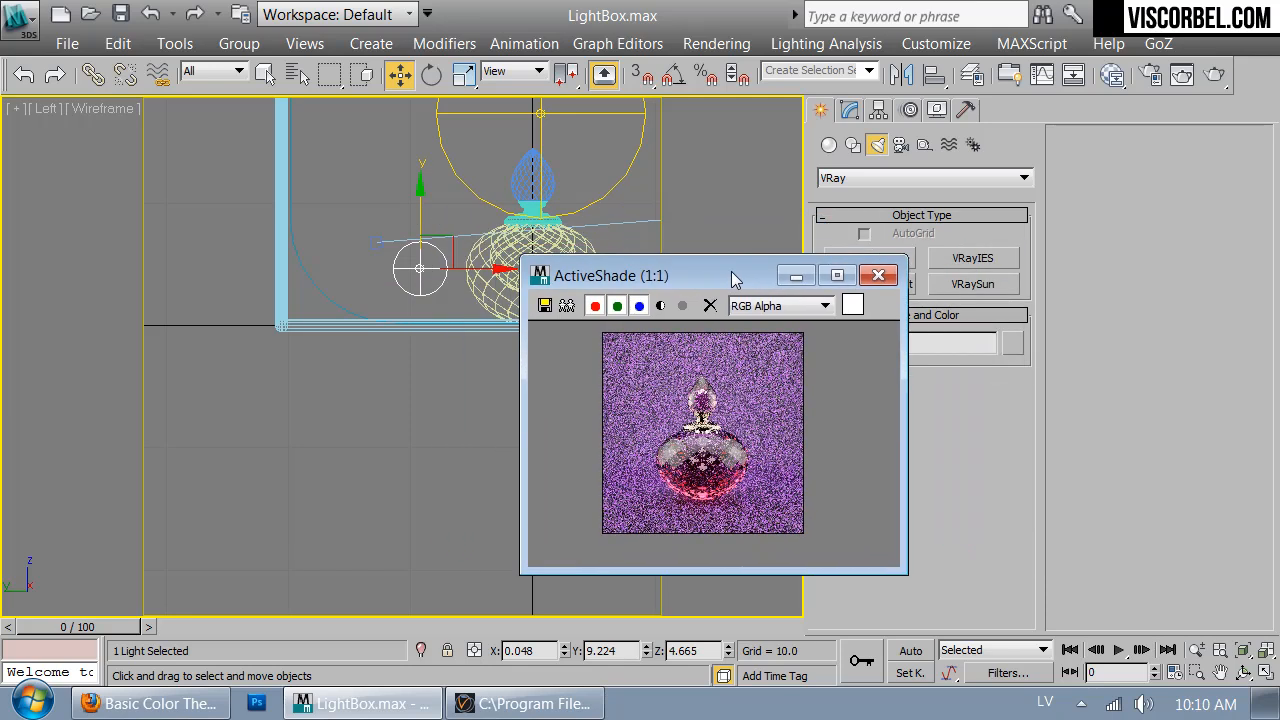
# Set the sphere light's intensity multiplier to 120, keeping the ActiveShade preview clear of its parameters
pyautogui.click(850, 110)
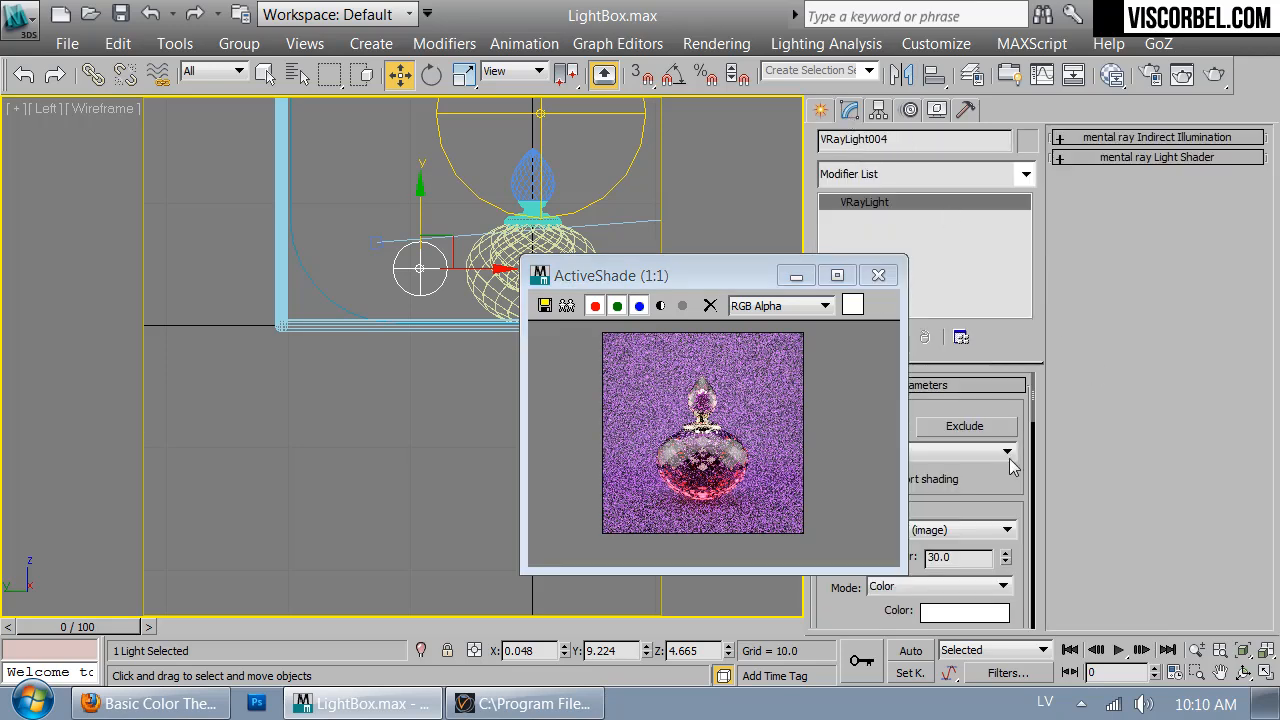
pyautogui.moveTo(749, 282); pyautogui.dragTo(332, 130)
pyautogui.moveTo(1003, 553); pyautogui.dragTo(1005, 468)
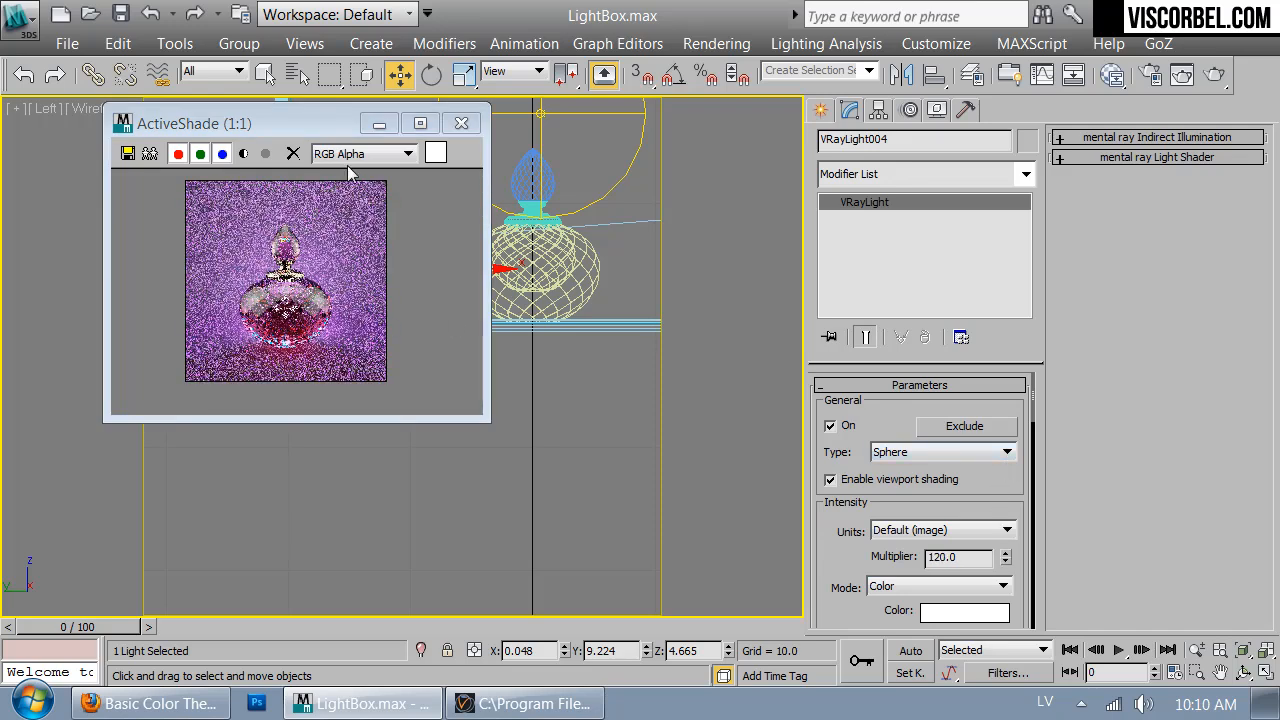
# Inspect the bottle up close in the ActiveShade preview and raise the sphere light's multiplier to 277
pyautogui.moveTo(321, 124); pyautogui.dragTo(828, 157)
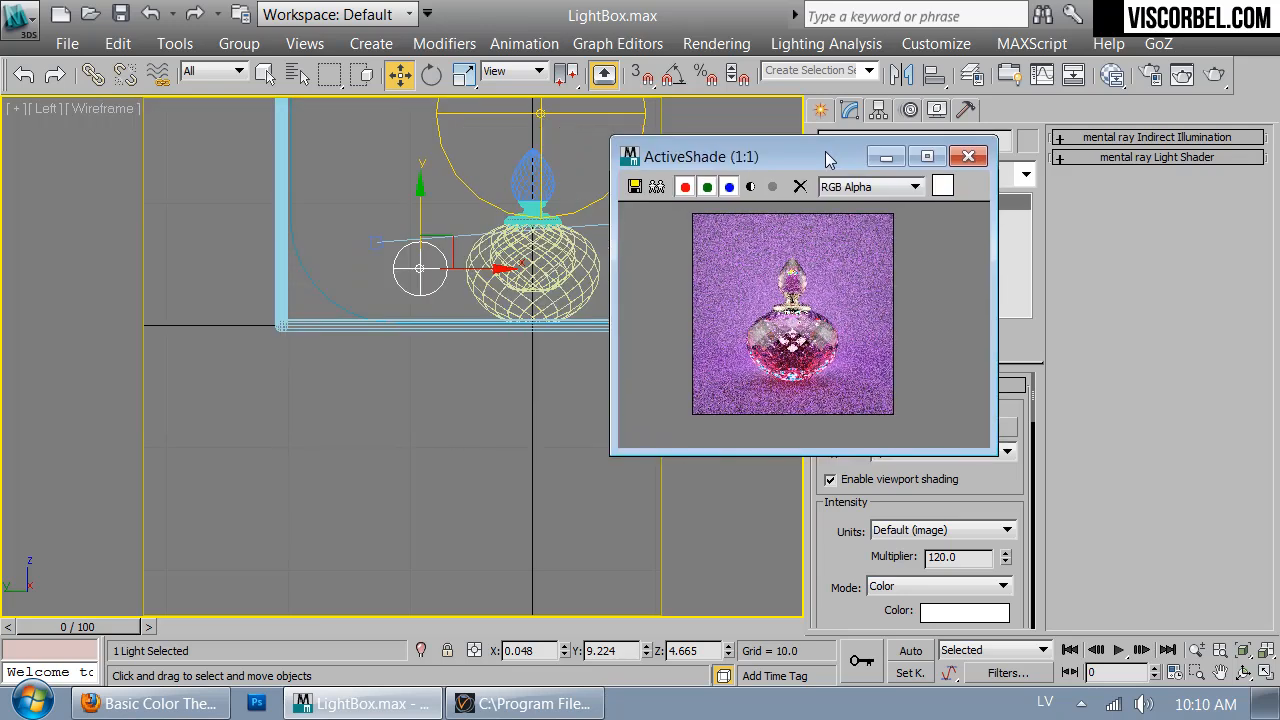
pyautogui.moveTo(825, 151); pyautogui.dragTo(664, 147)
pyautogui.scroll(1, 594, 358)
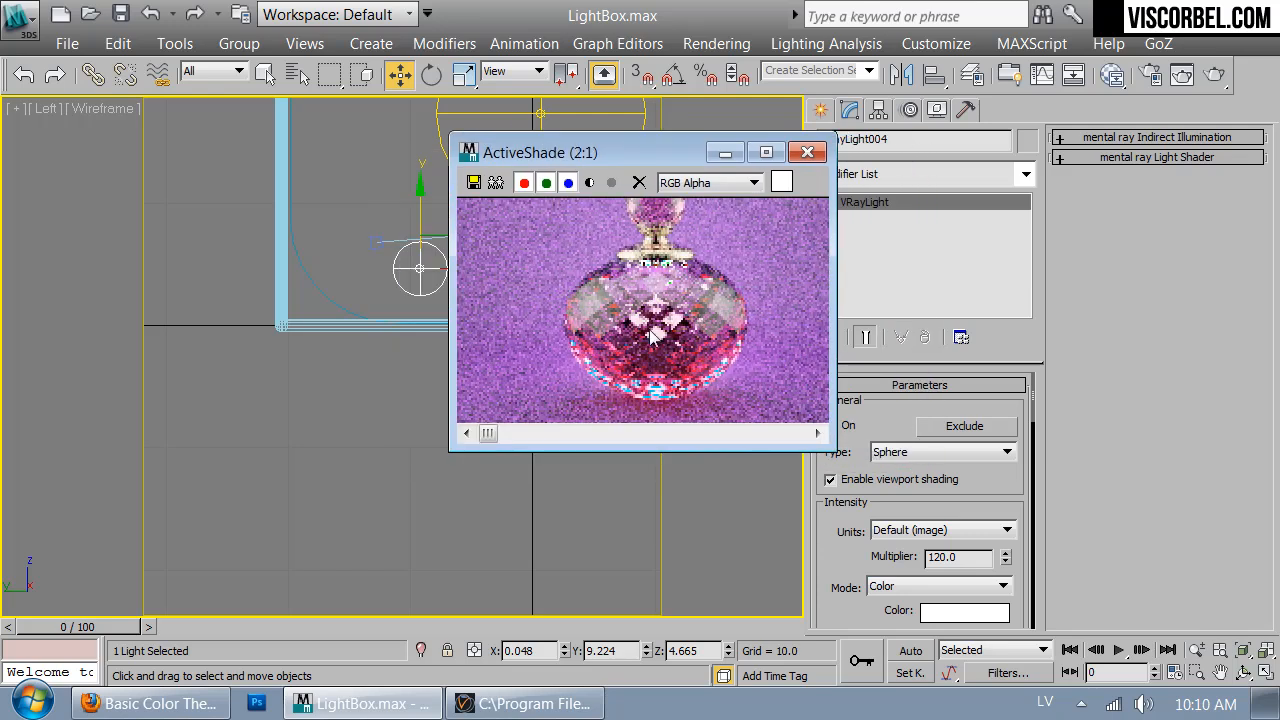
pyautogui.scroll(-1, 665, 300)
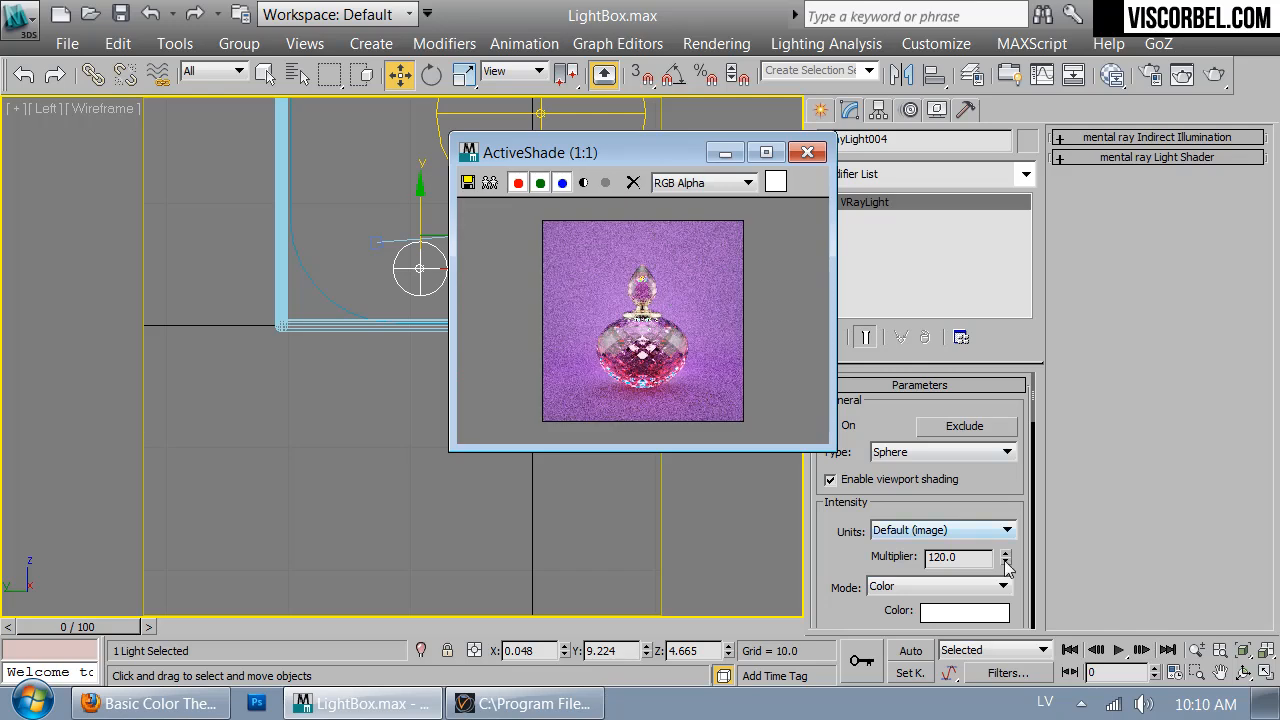
pyautogui.moveTo(1007, 558); pyautogui.dragTo(1007, 442)
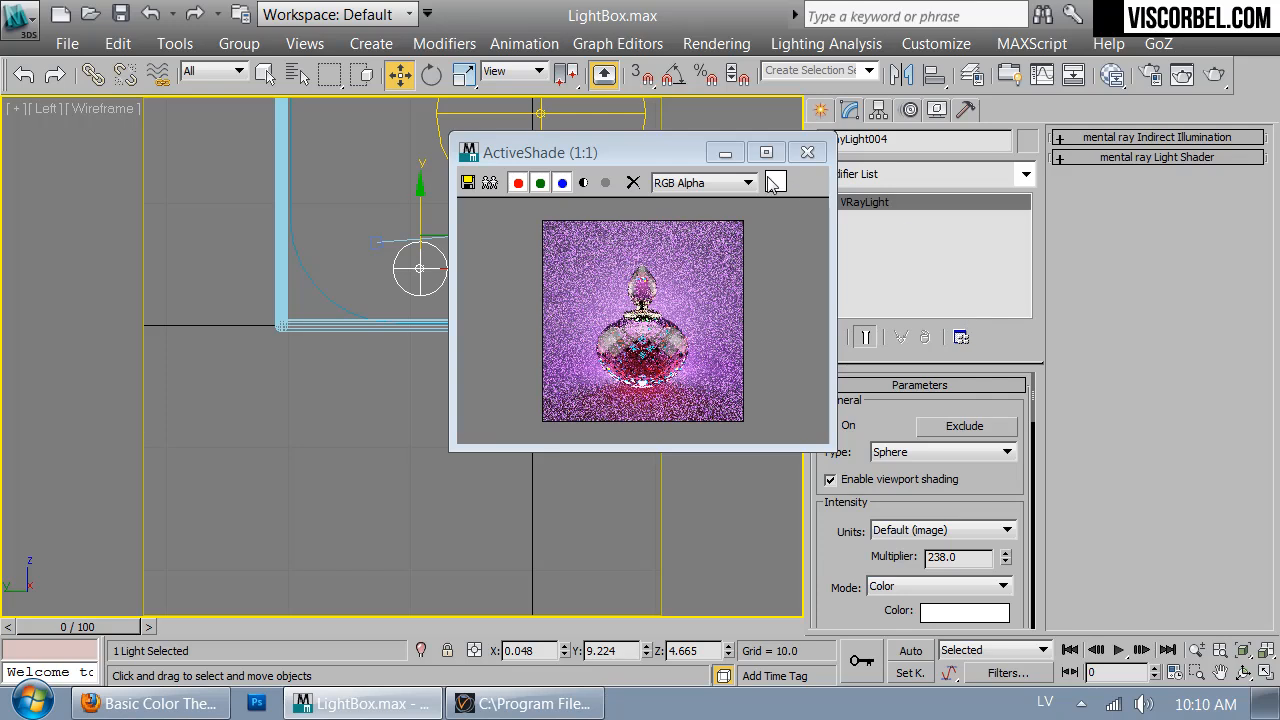
pyautogui.moveTo(1007, 558); pyautogui.dragTo(1000, 511)
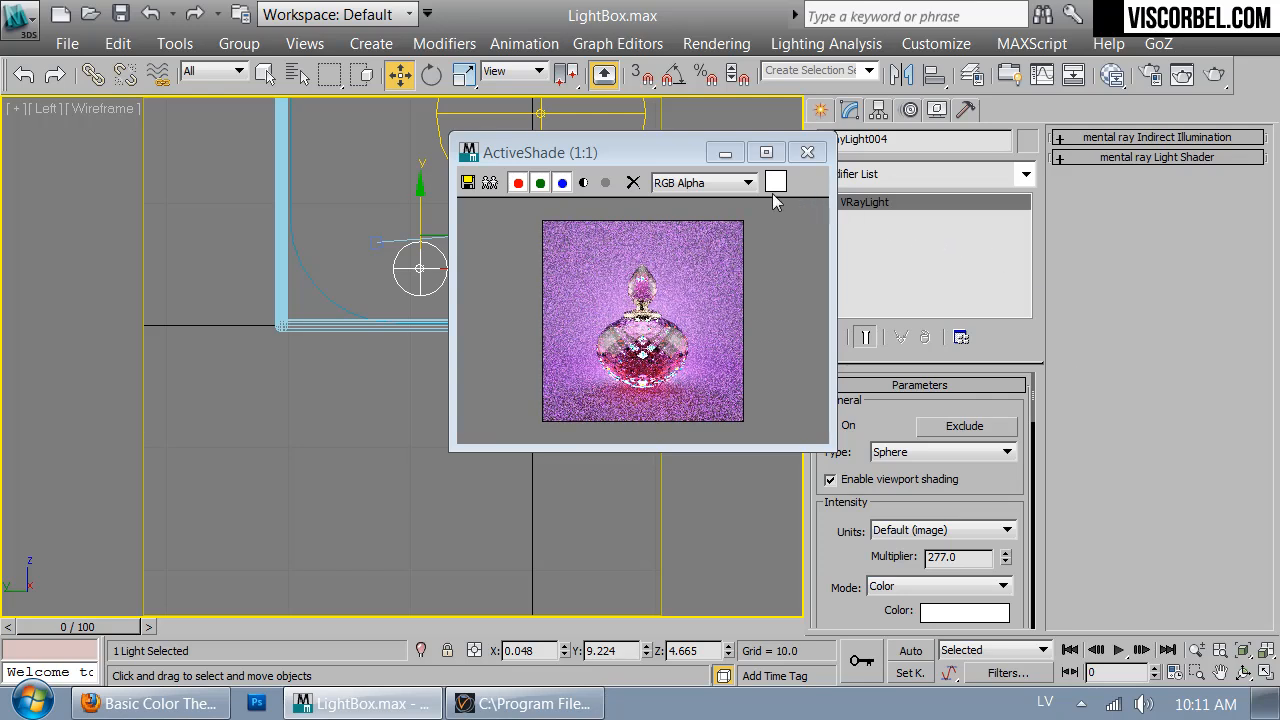
# Move the sphere light away from the bottle to about Y 12.5 and raise it to about Z 5.72
pyautogui.moveTo(689, 143); pyautogui.dragTo(952, 185)
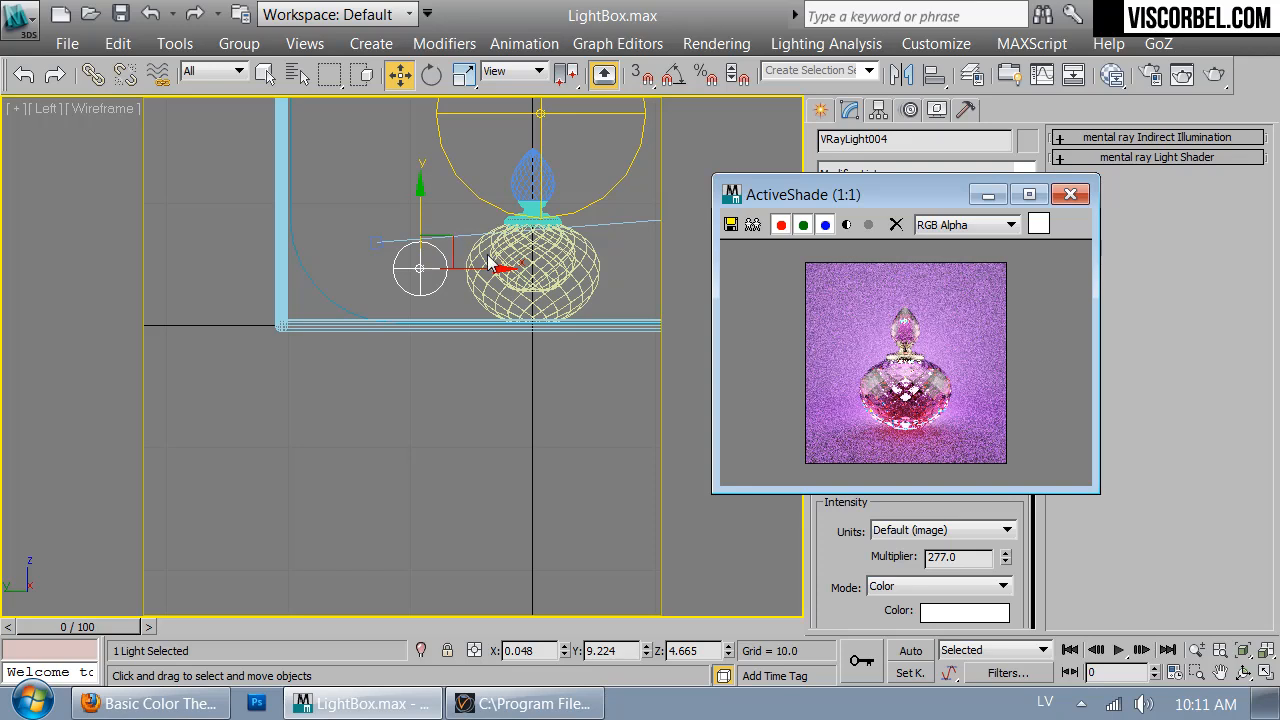
pyautogui.moveTo(488, 268); pyautogui.dragTo(450, 272)
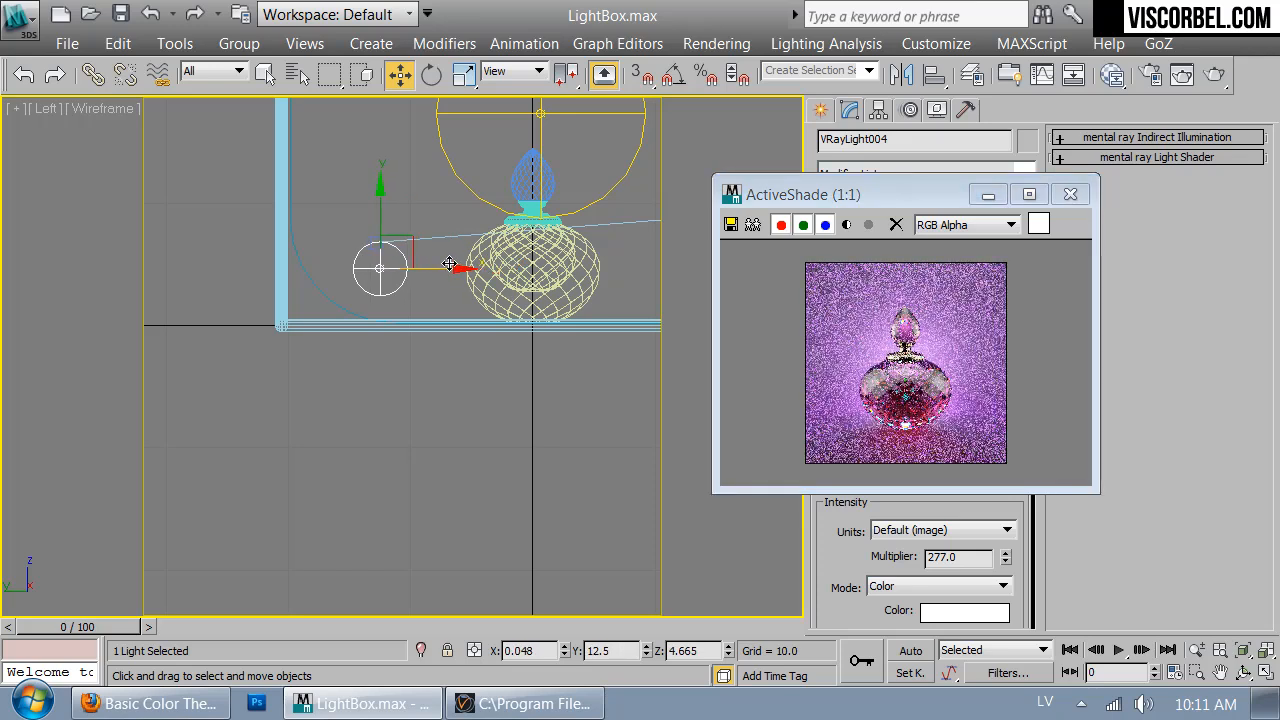
pyautogui.moveTo(378, 213); pyautogui.dragTo(376, 201)
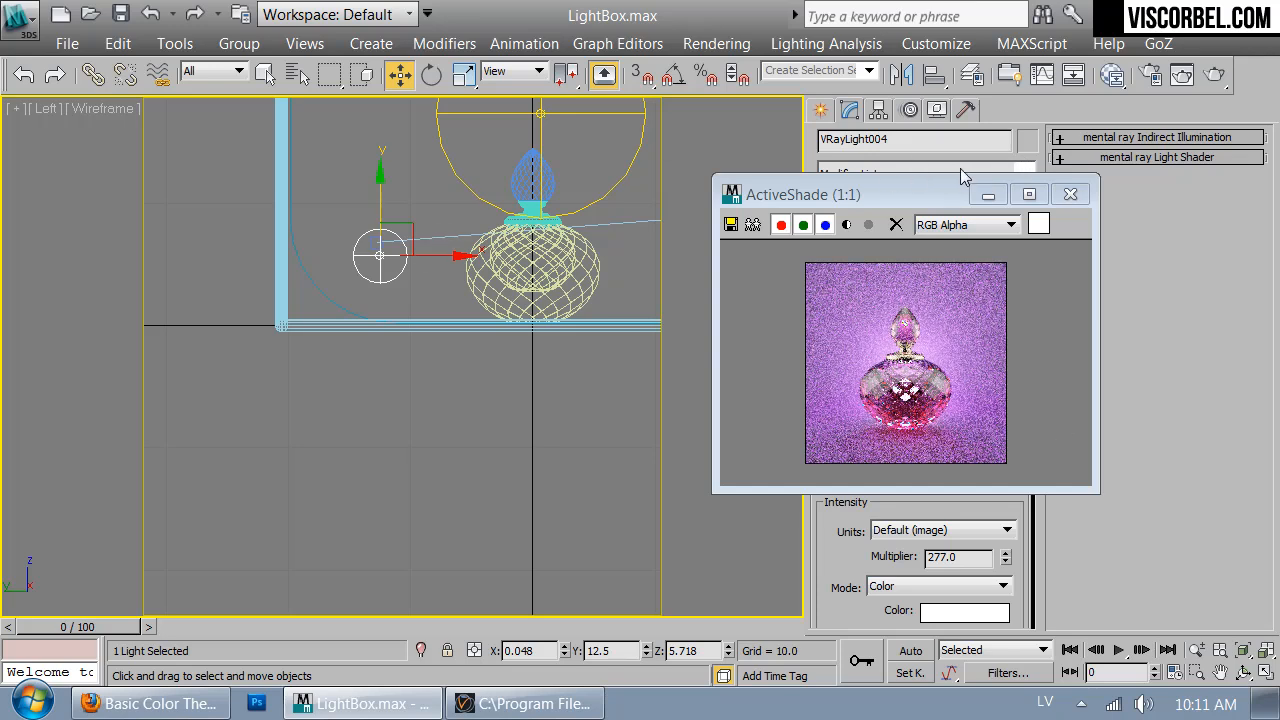
pyautogui.moveTo(941, 196); pyautogui.dragTo(982, 117)
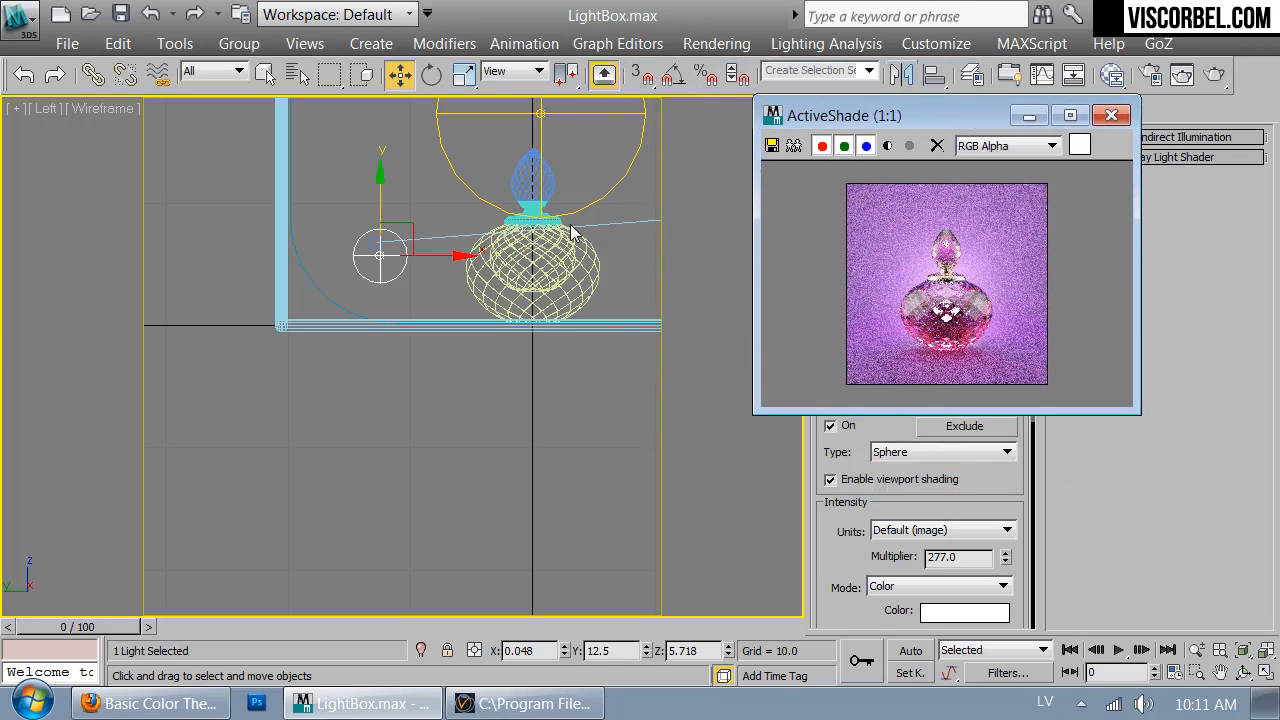
# Move the sphere light farther back toward the backdrop, to about Y 15.27 and Z 6.02
pyautogui.moveTo(460, 252); pyautogui.dragTo(428, 257)
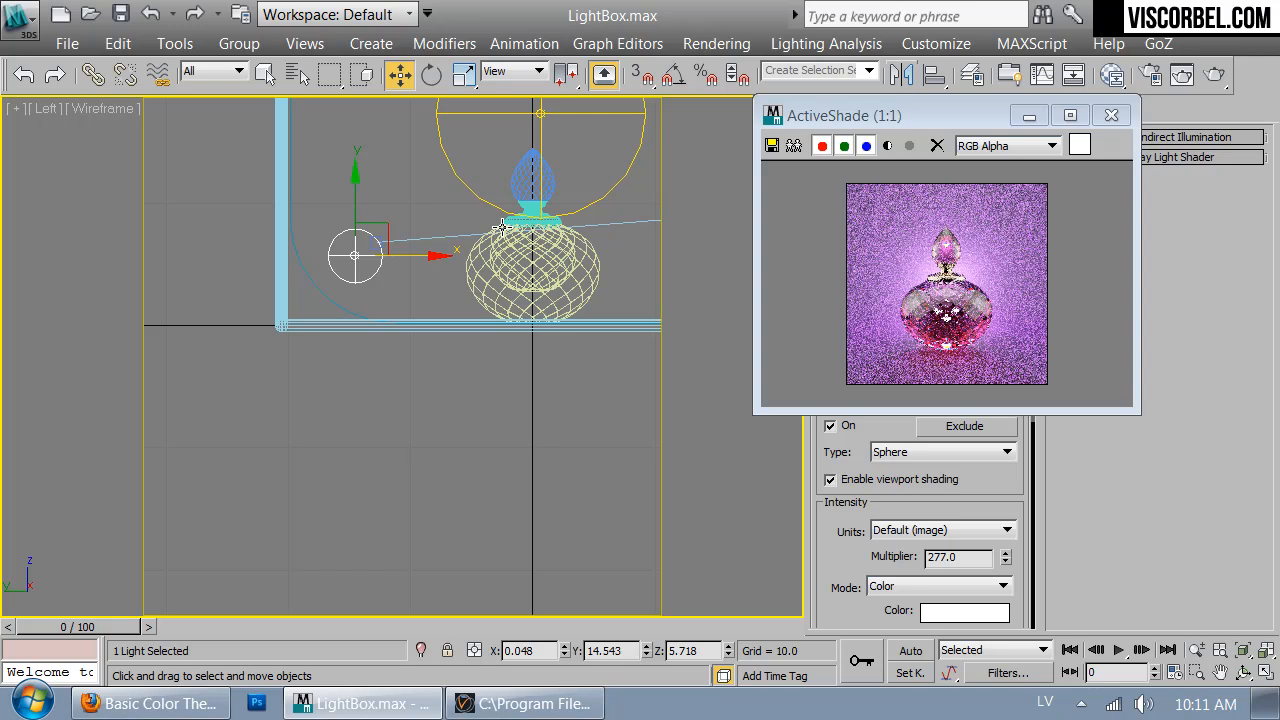
pyautogui.moveTo(354, 198); pyautogui.dragTo(353, 187)
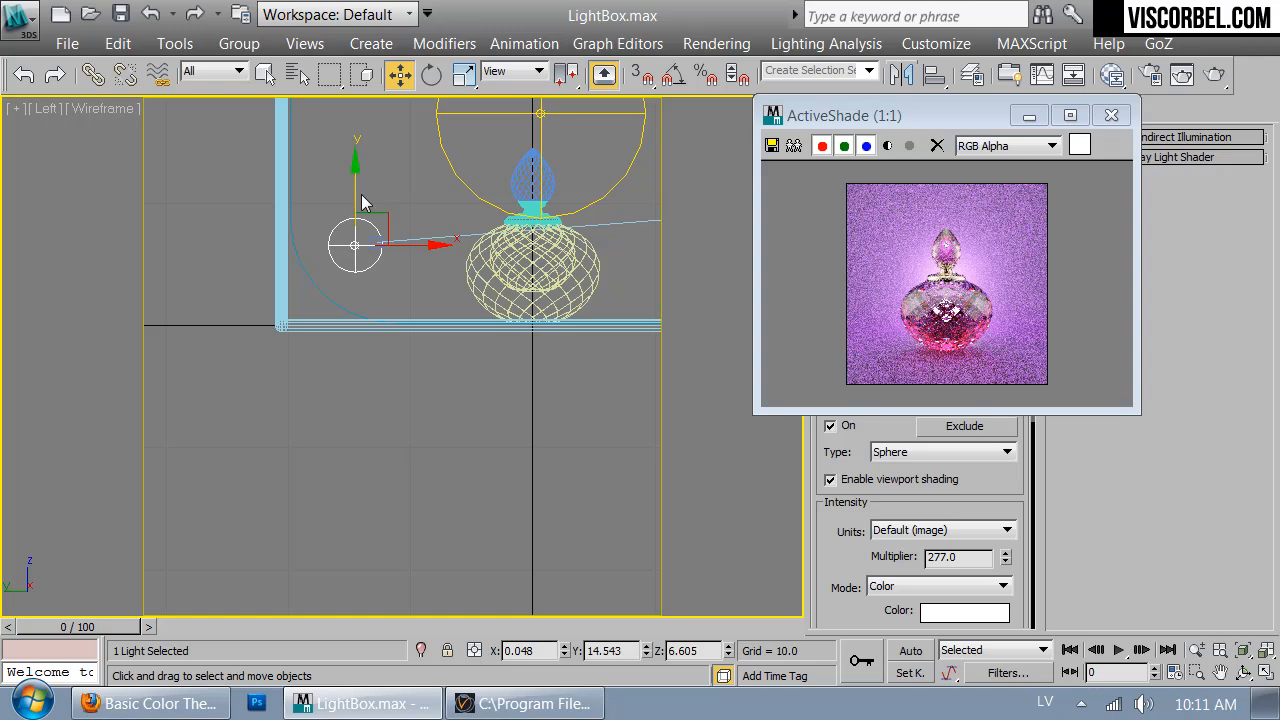
pyautogui.click(362, 203)
pyautogui.click(356, 219)
pyautogui.moveTo(354, 182); pyautogui.dragTo(356, 189)
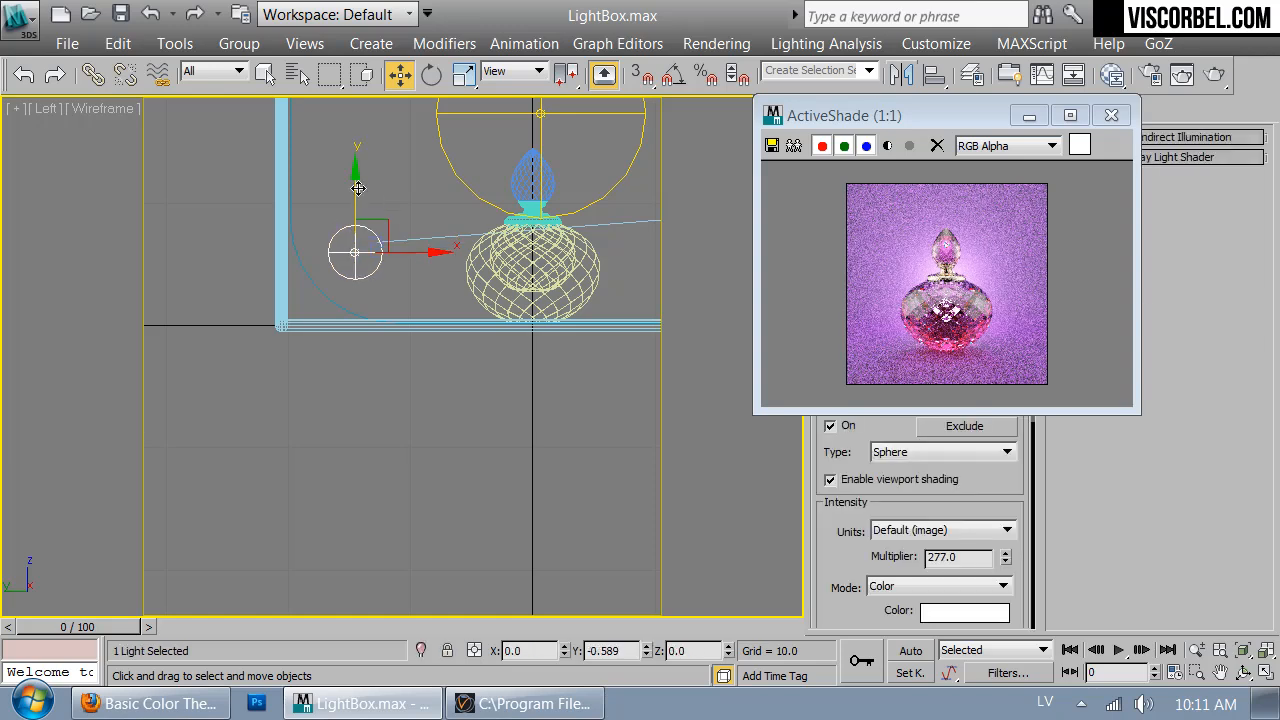
pyautogui.moveTo(952, 118); pyautogui.dragTo(612, 109)
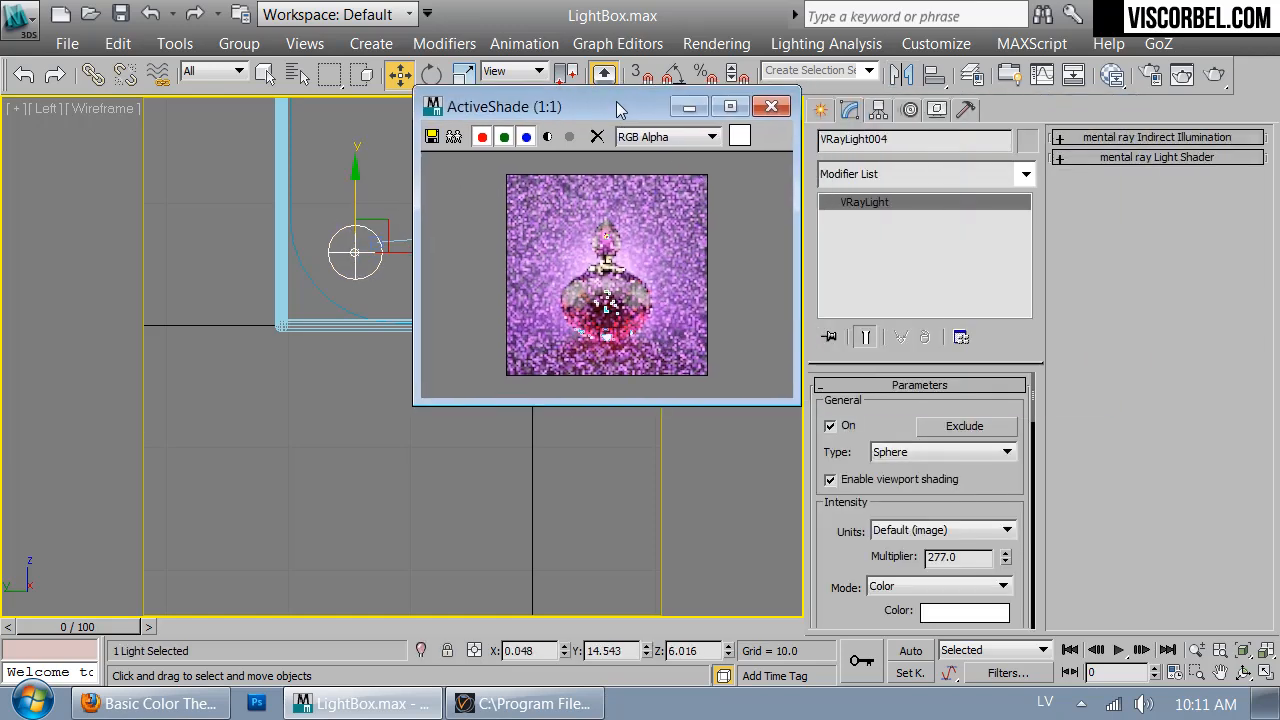
pyautogui.moveTo(401, 241); pyautogui.dragTo(394, 254)
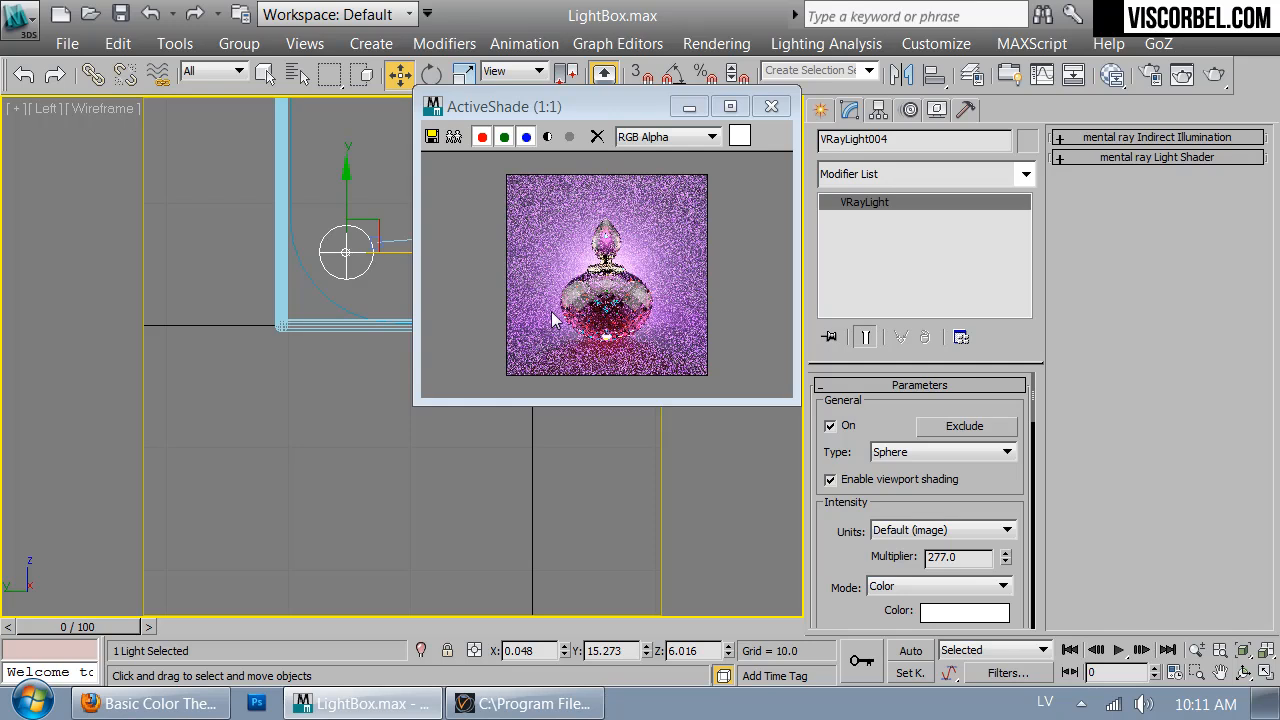
# Set the sphere light's multiplier to 396 and lower the light to about Z 5.02
pyautogui.moveTo(1005, 558); pyautogui.dragTo(1003, 456)
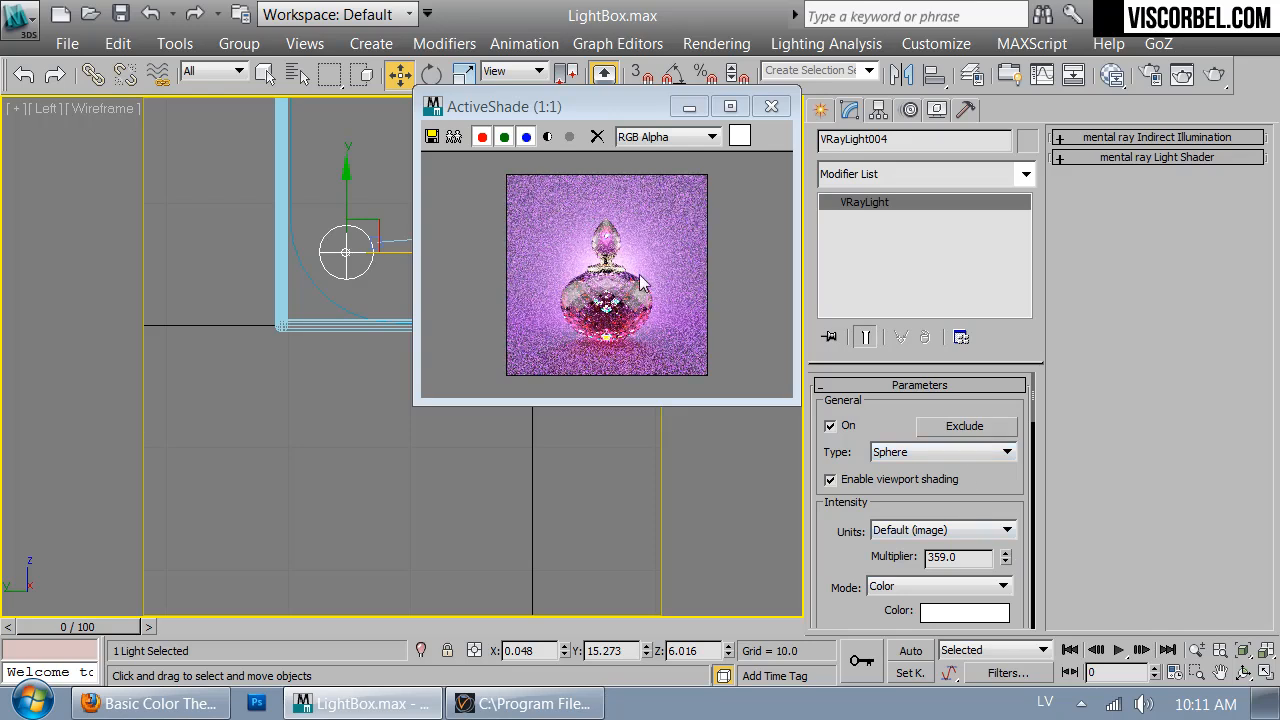
pyautogui.moveTo(1007, 566); pyautogui.dragTo(1011, 528)
pyautogui.moveTo(347, 185); pyautogui.dragTo(349, 207)
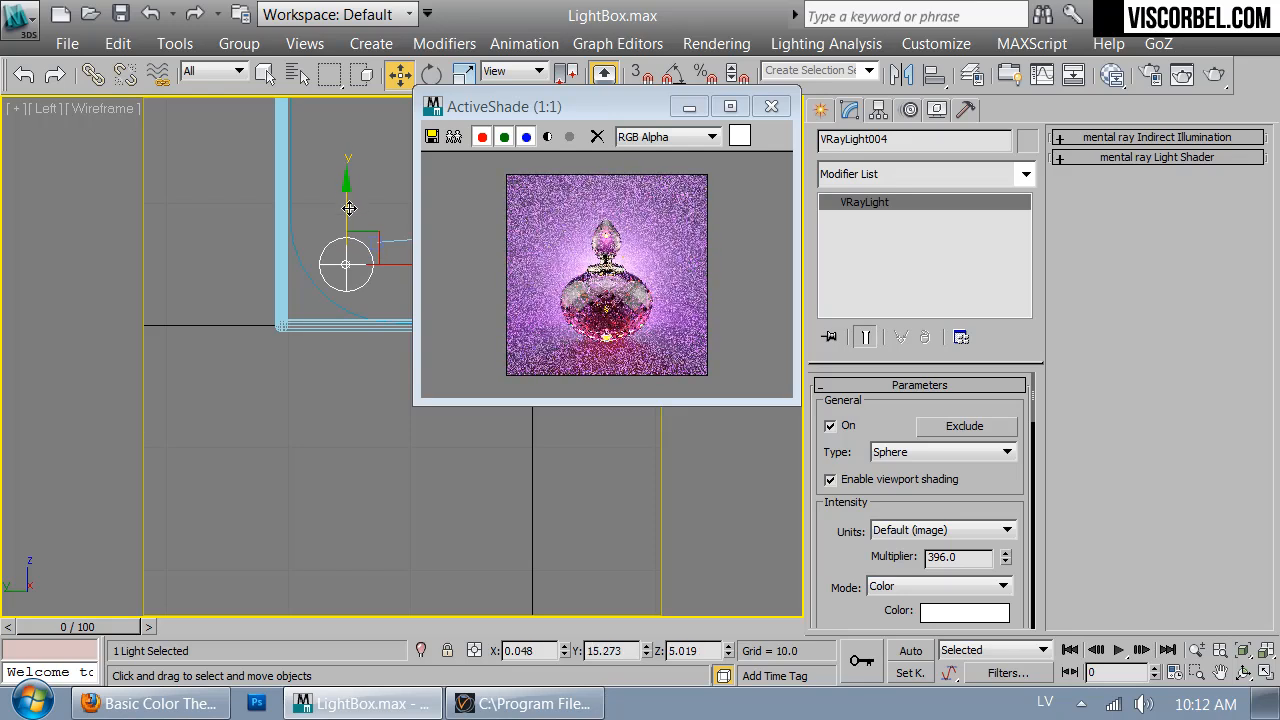
# Make the sphere light invisible and stop it from affecting specular and reflections
pyautogui.moveTo(871, 557); pyautogui.dragTo(841, 240)
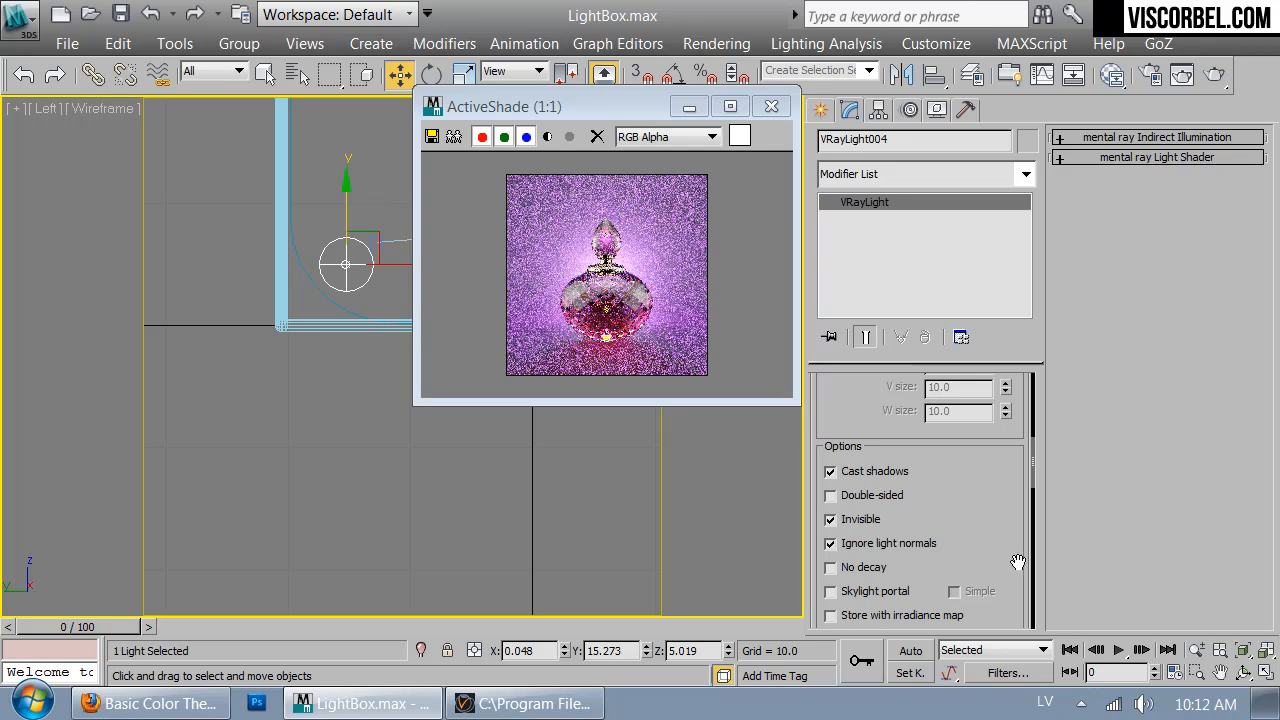
pyautogui.moveTo(1019, 562); pyautogui.dragTo(1015, 398)
pyautogui.click(883, 500)
pyautogui.click(881, 522)
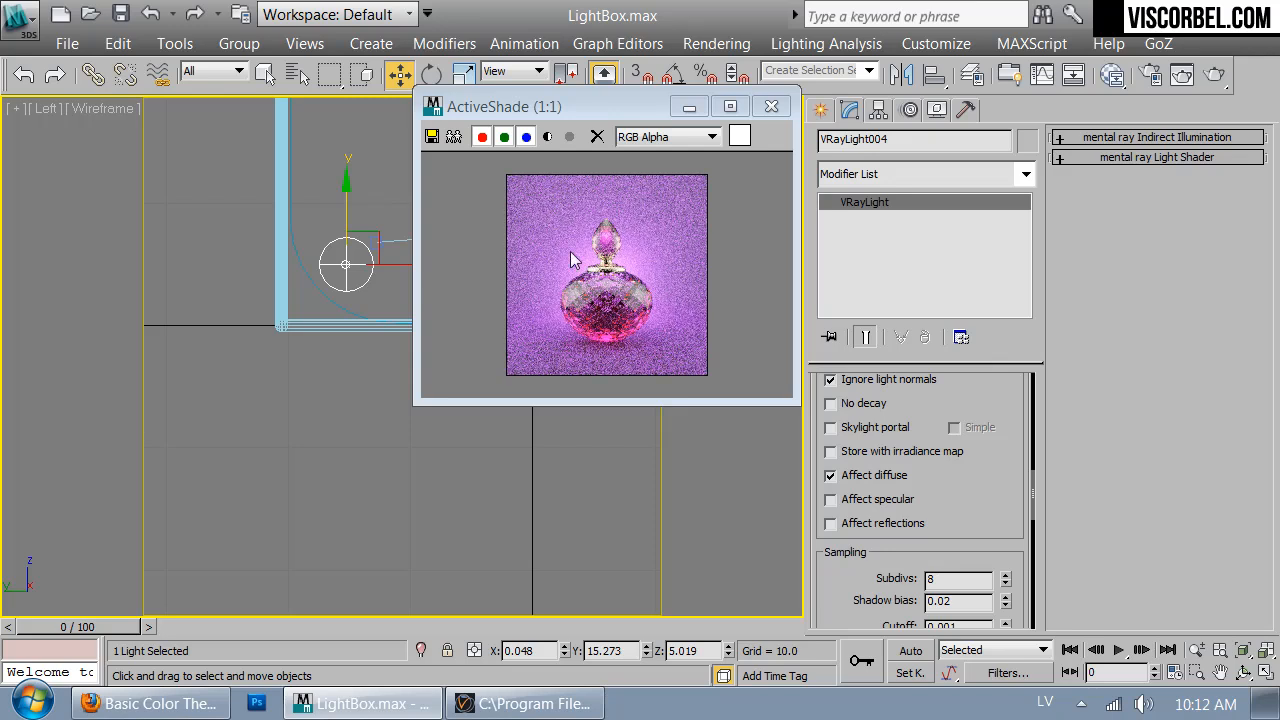
# Clone the sphere light as an independent copy just behind the bottle, at about Y 9.29 and Z 3.29
pyautogui.moveTo(615, 101); pyautogui.dragTo(991, 329)
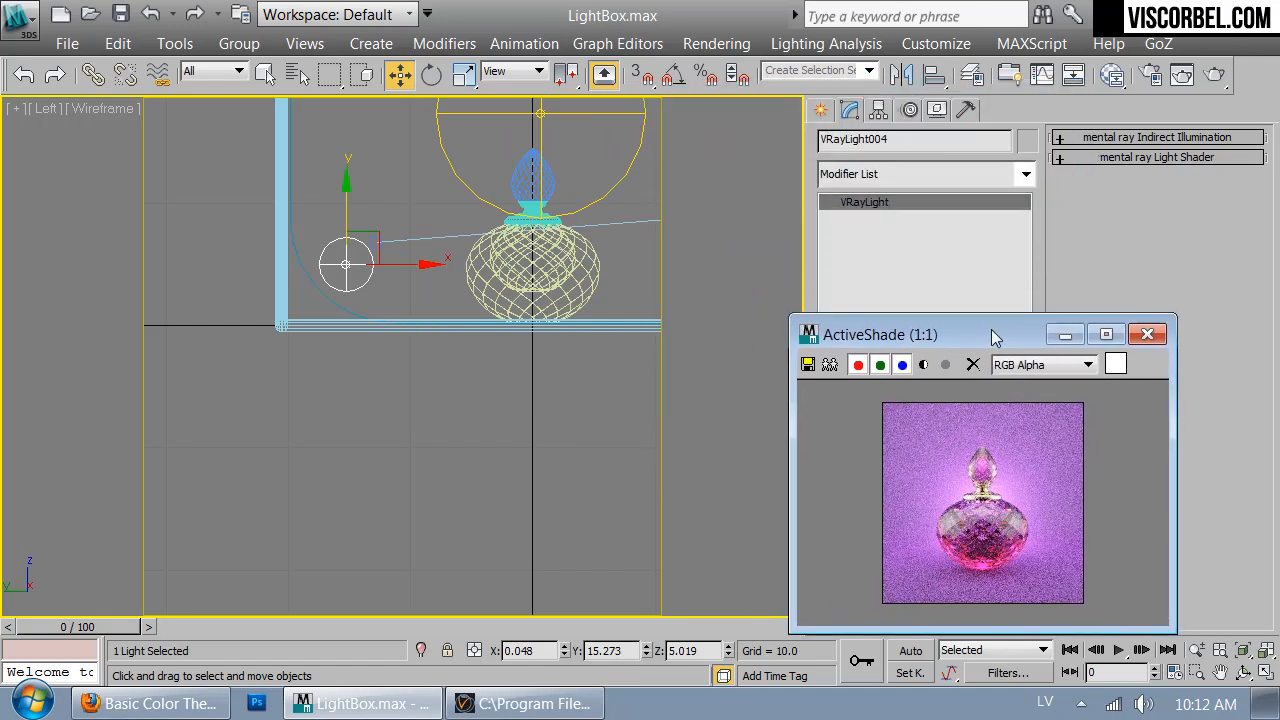
pyautogui.click(407, 263)
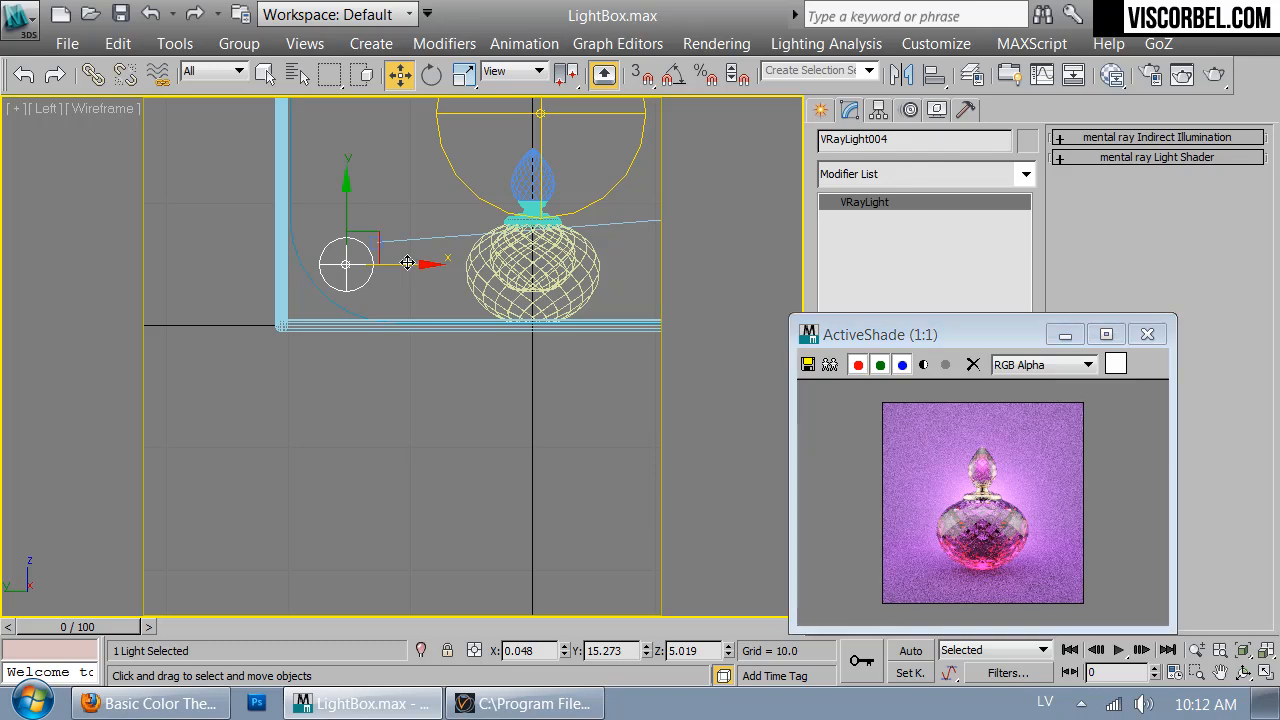
pyautogui.moveTo(397, 265)
pyautogui.keyDown('shift'); pyautogui.mouseDown()
pyautogui.moveTo(466, 268)
pyautogui.moveTo(470, 285)
pyautogui.mouseUp(); pyautogui.keyUp('shift')
pyautogui.click(627, 459)
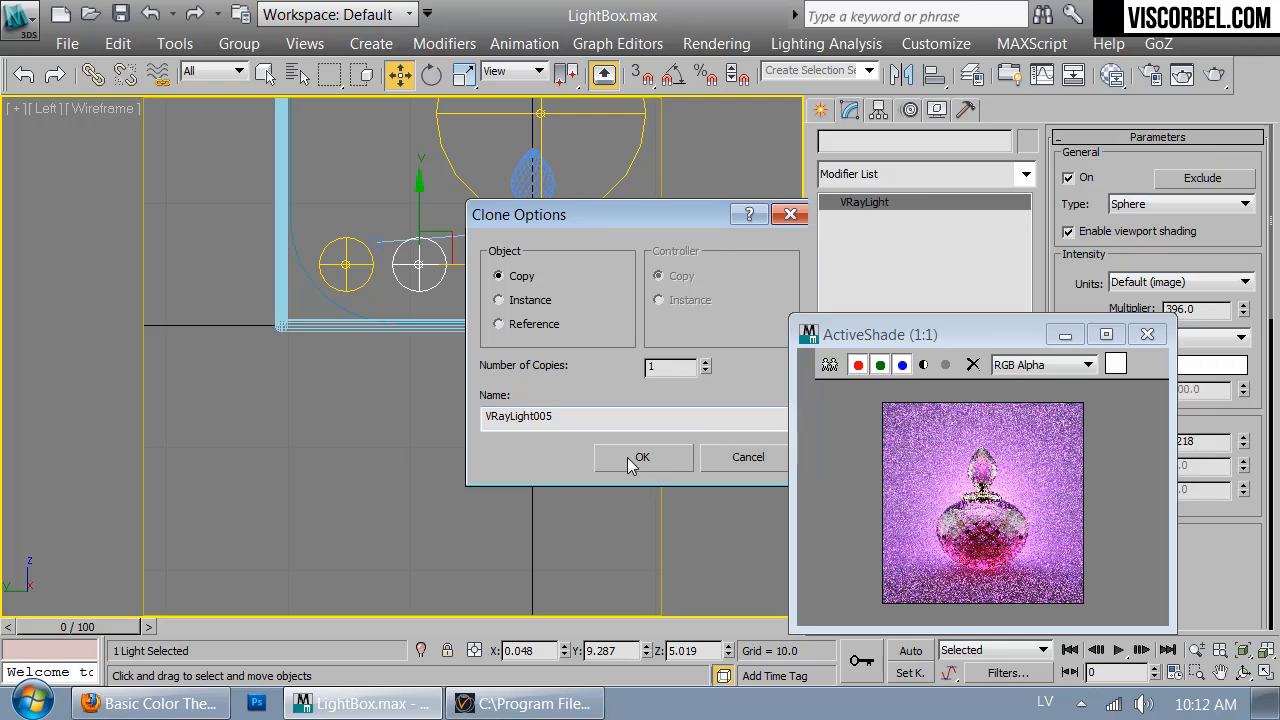
pyautogui.moveTo(420, 211); pyautogui.dragTo(424, 233)
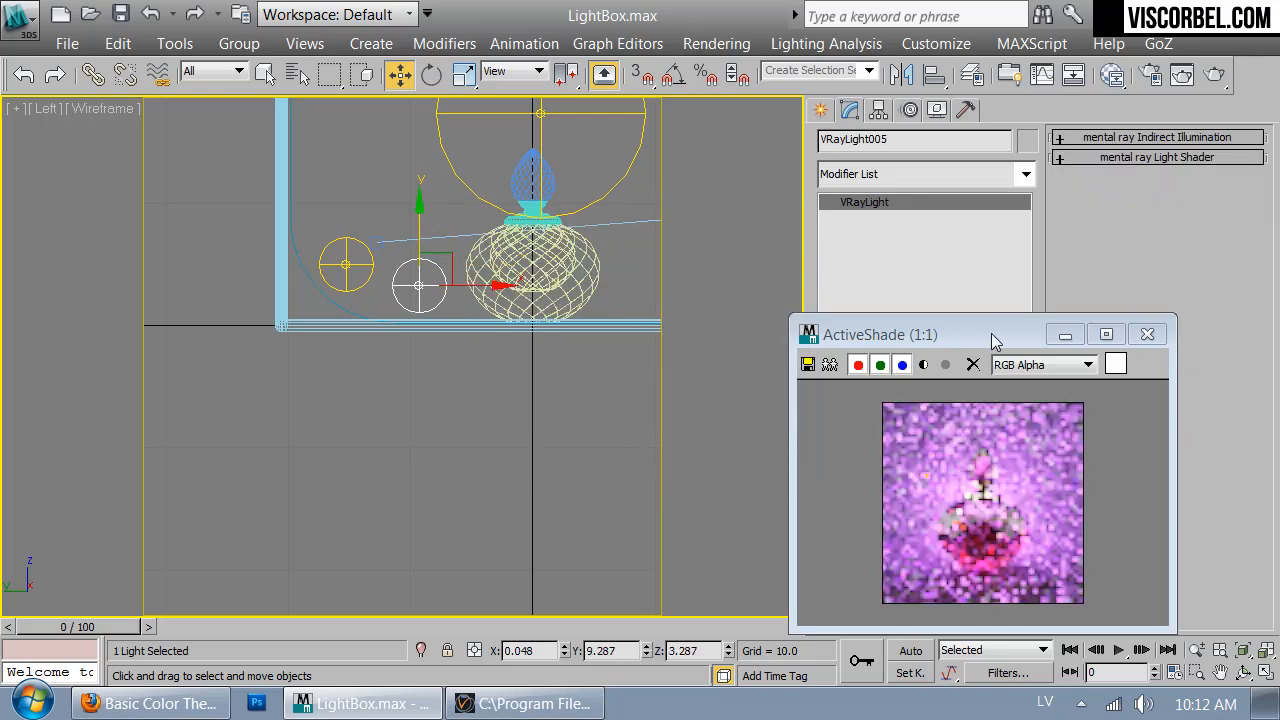
# Make the copied light visible and let it affect specular and reflections
pyautogui.moveTo(992, 340); pyautogui.dragTo(580, 192)
pyautogui.scroll(-10, 910, 540)
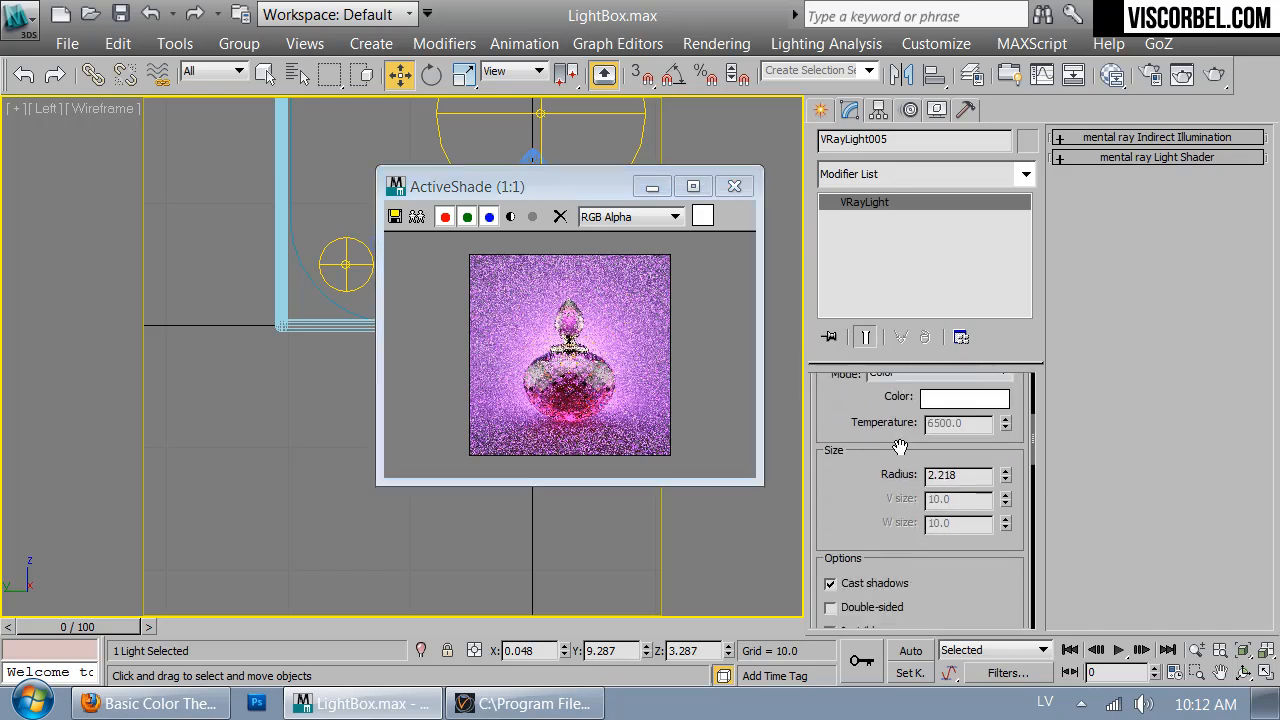
pyautogui.click(856, 452)
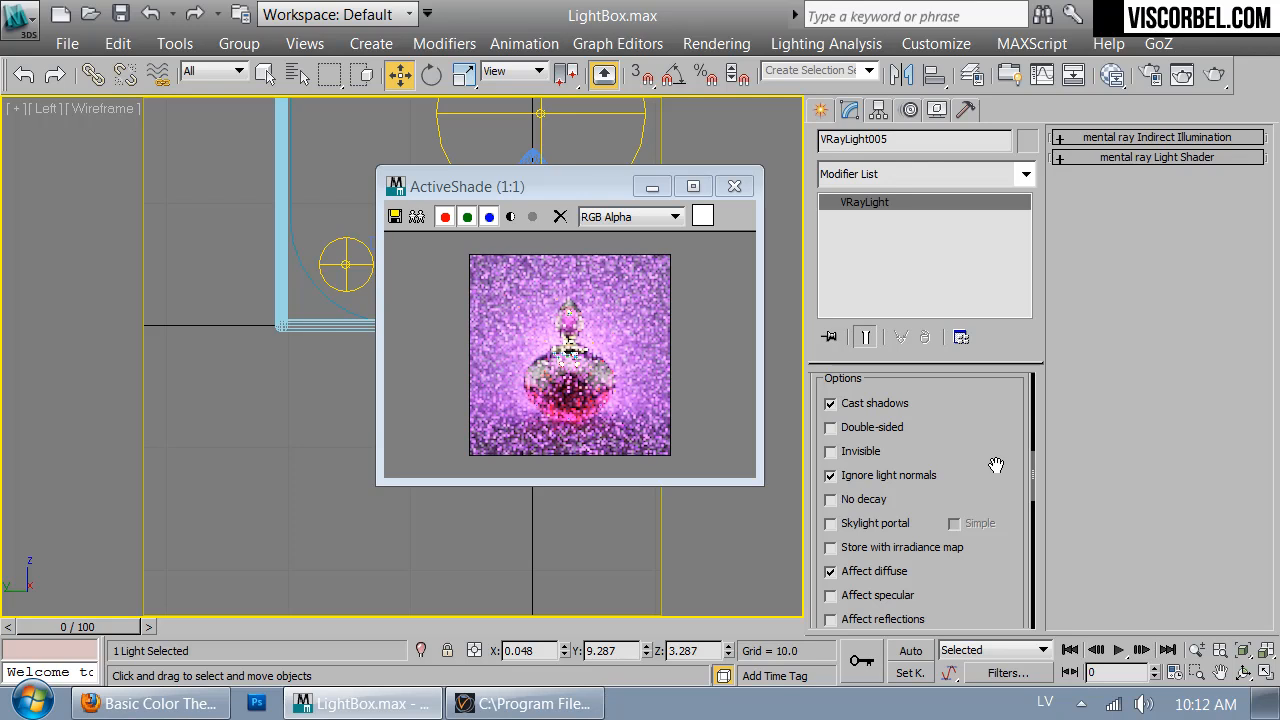
pyautogui.scroll(-4, 1012, 528)
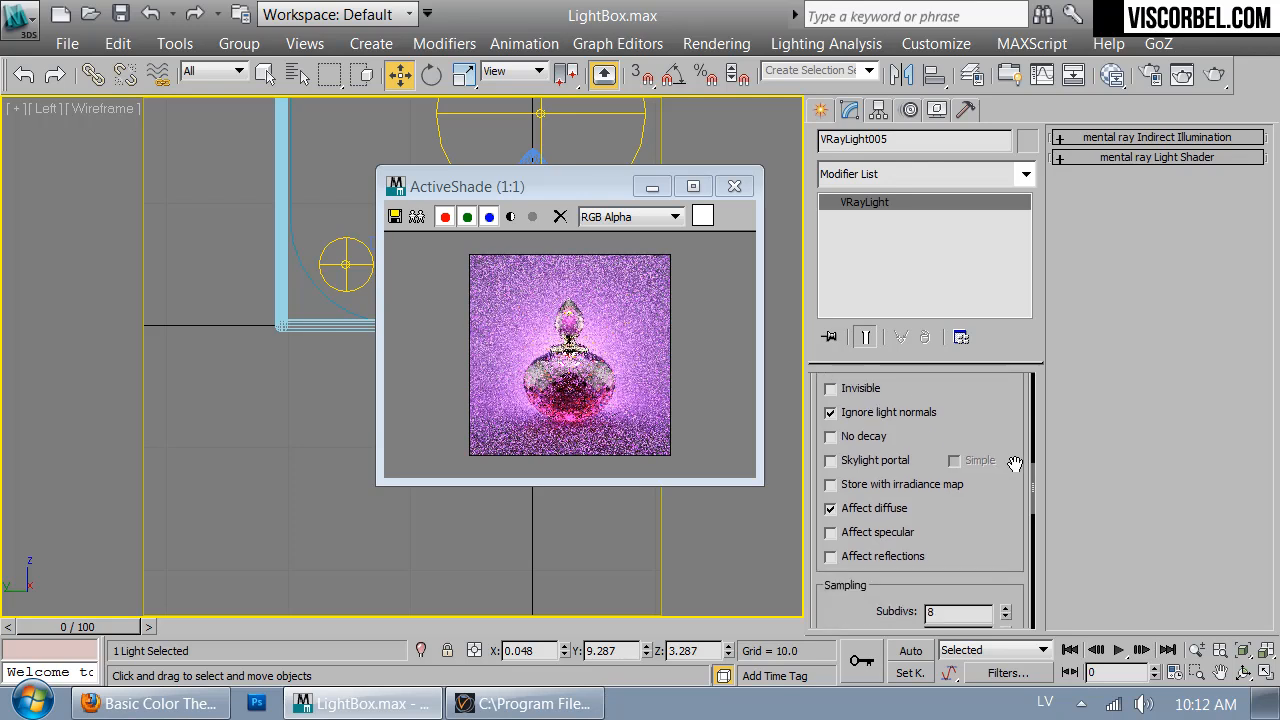
pyautogui.click(880, 528)
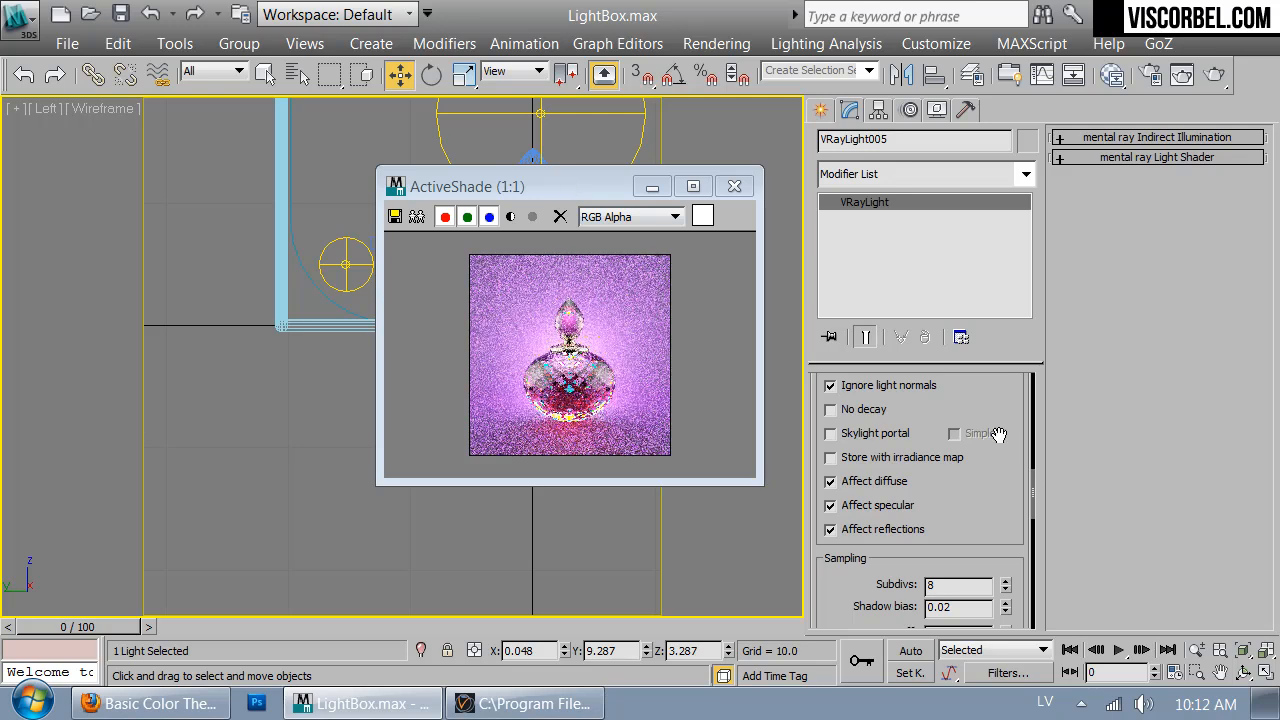
pyautogui.scroll(5, 1015, 405)
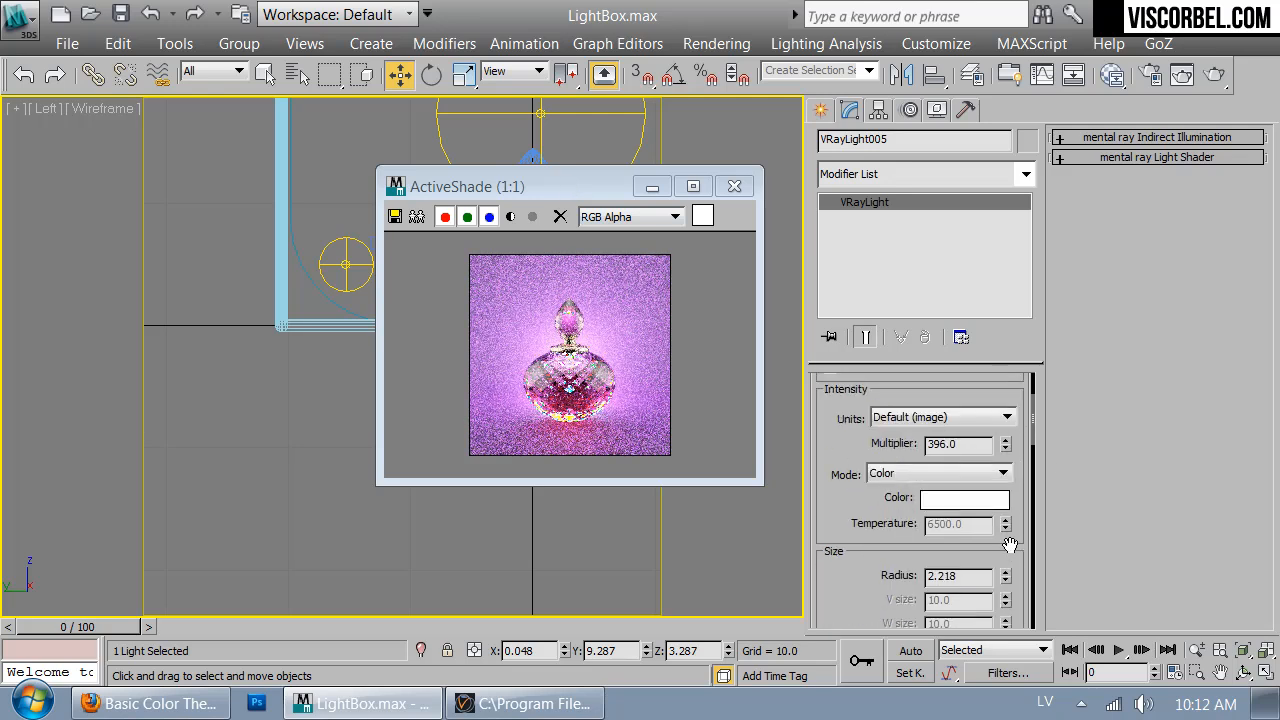
# Reduce the copied light's multiplier to 118 and check the bottle up close in the ActiveShade preview
pyautogui.moveTo(1004, 444); pyautogui.dragTo(1020, 538)
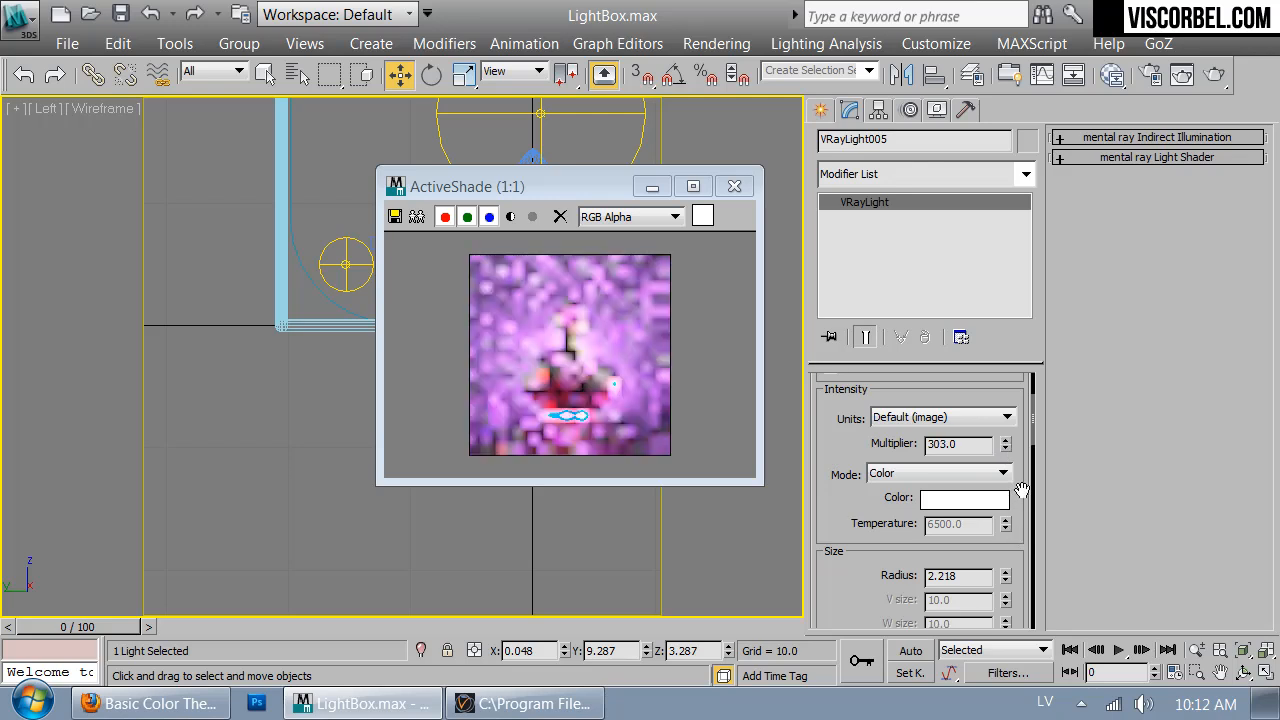
pyautogui.moveTo(1006, 450); pyautogui.dragTo(1008, 505)
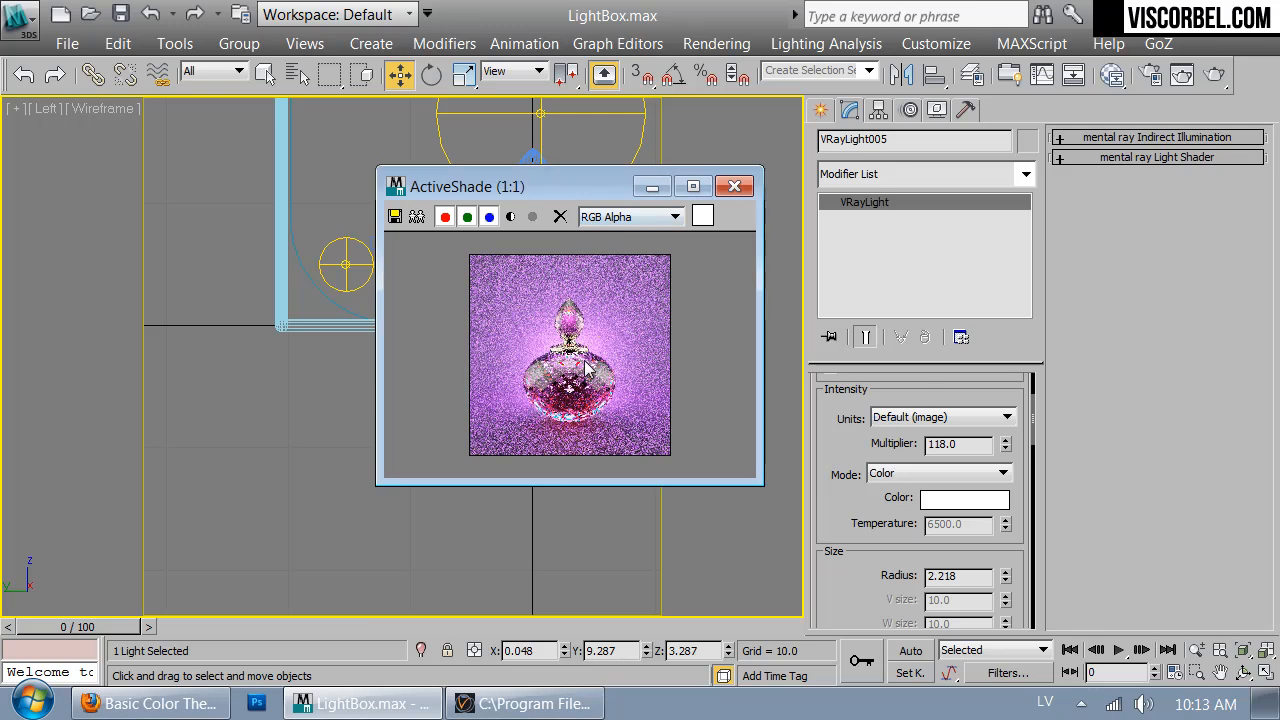
pyautogui.scroll(1, 586, 368)
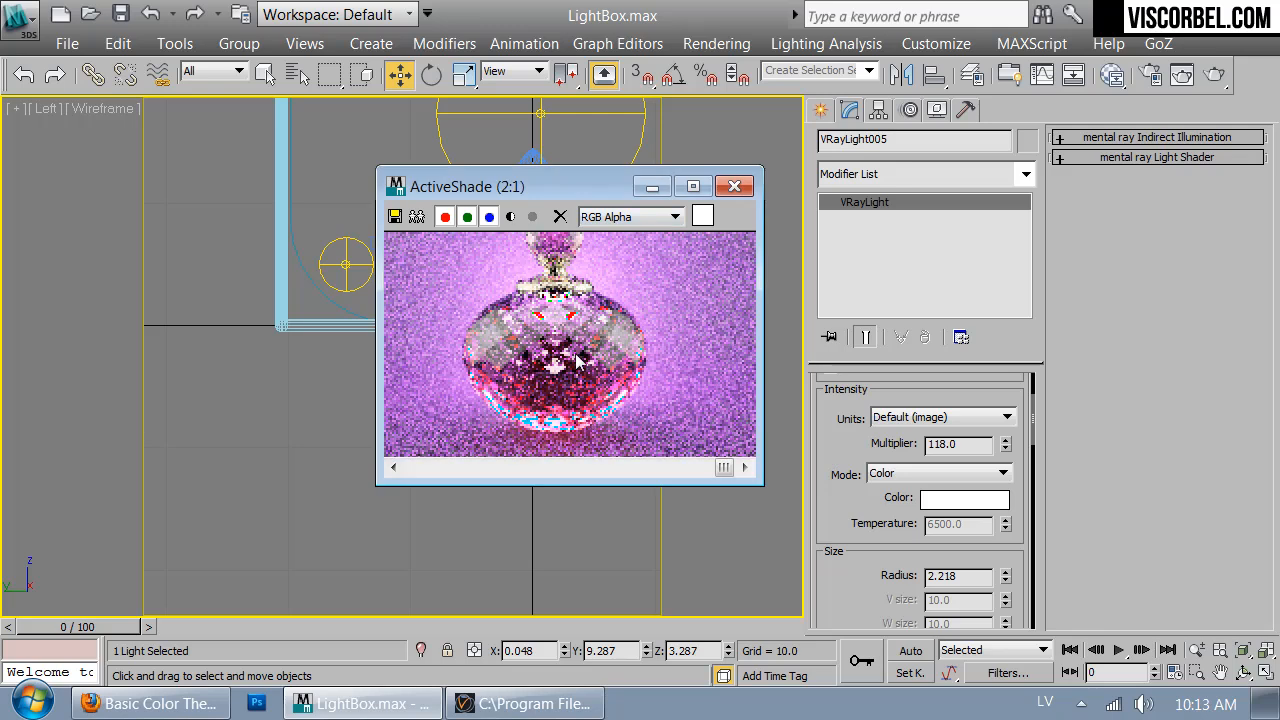
pyautogui.scroll(-1, 577, 362)
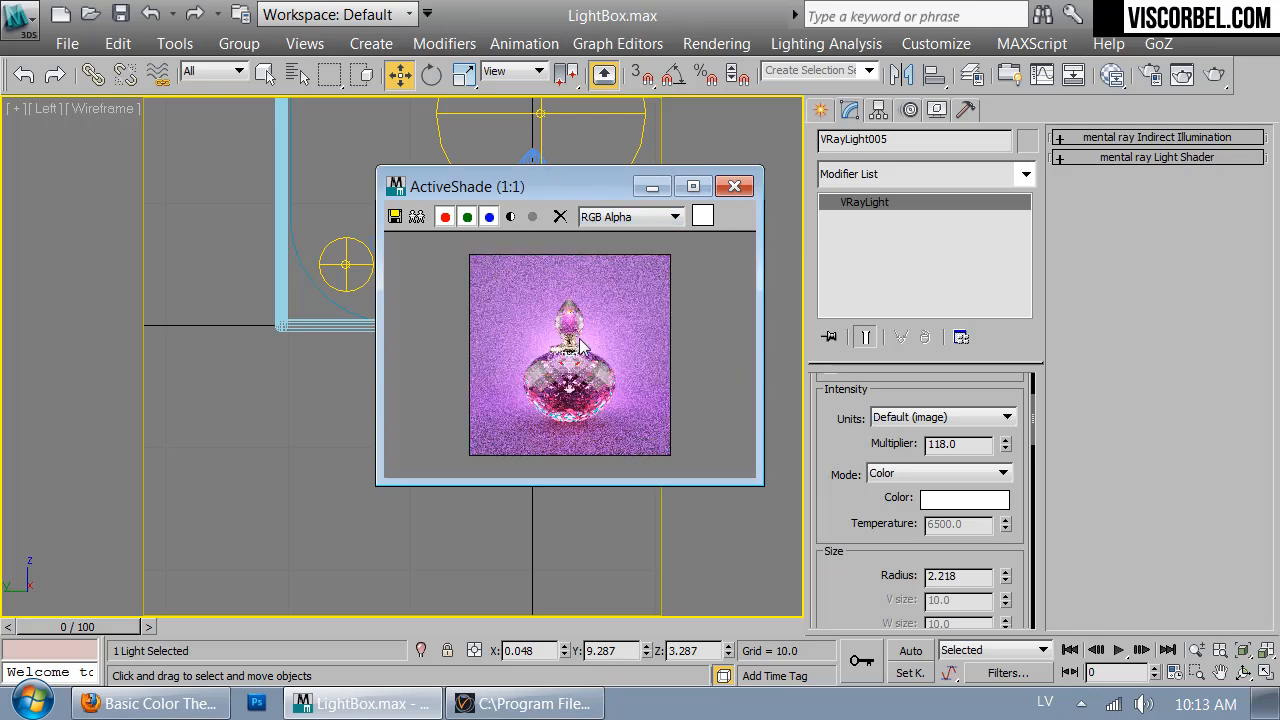
# Move the copied light closer to the bottle, to Y 8.14, and raise the rear sphere light's multiplier to 426
pyautogui.moveTo(571, 181); pyautogui.dragTo(722, 182)
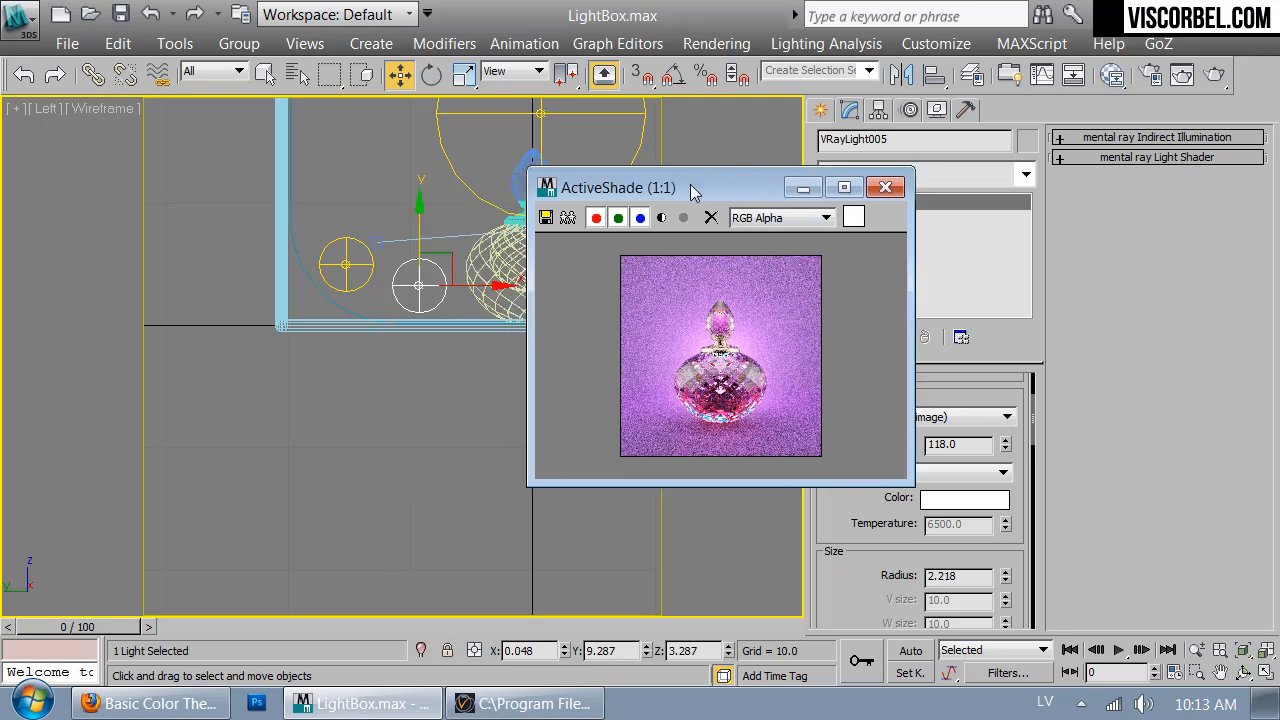
pyautogui.moveTo(476, 290); pyautogui.dragTo(487, 290)
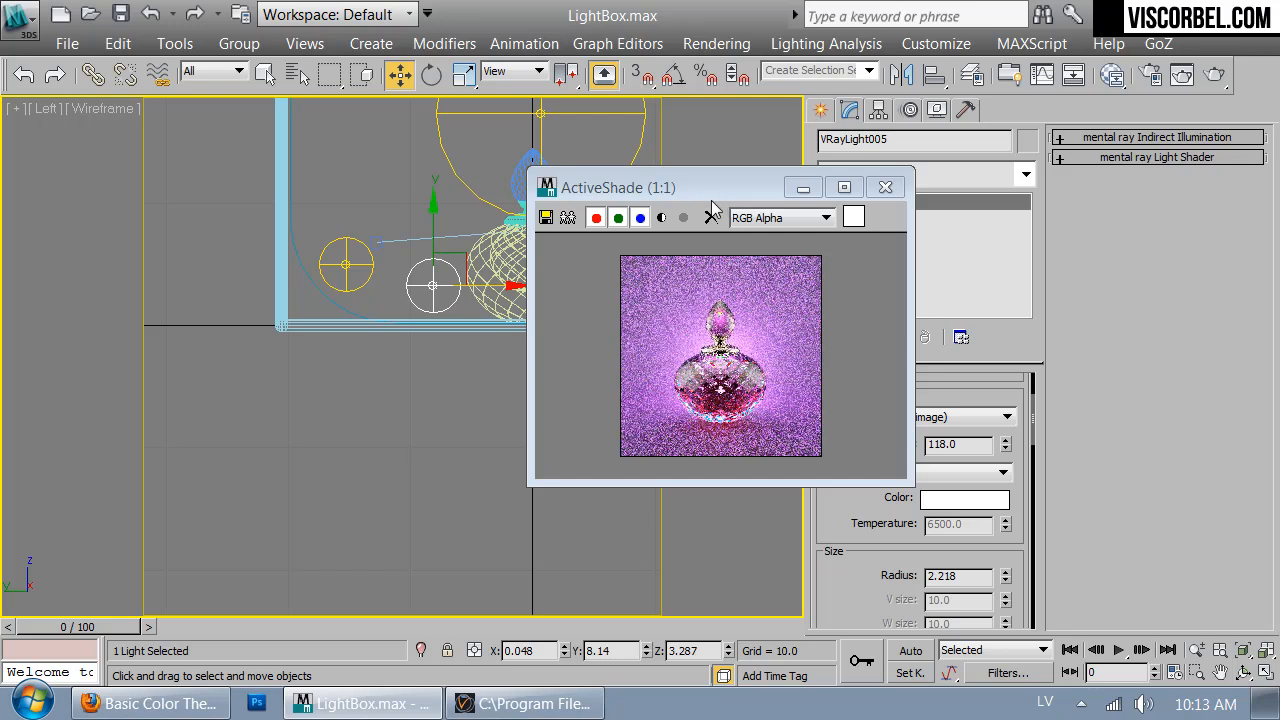
pyautogui.click(342, 263)
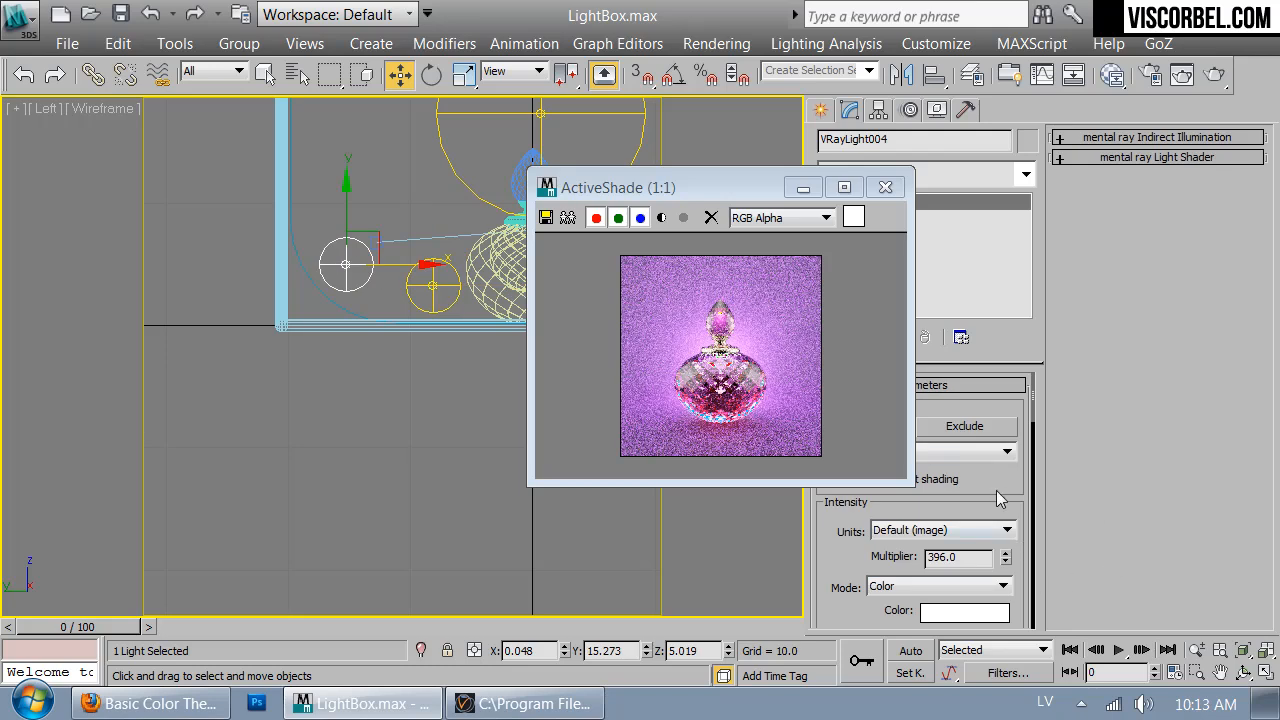
pyautogui.scroll(-3, 998, 496)
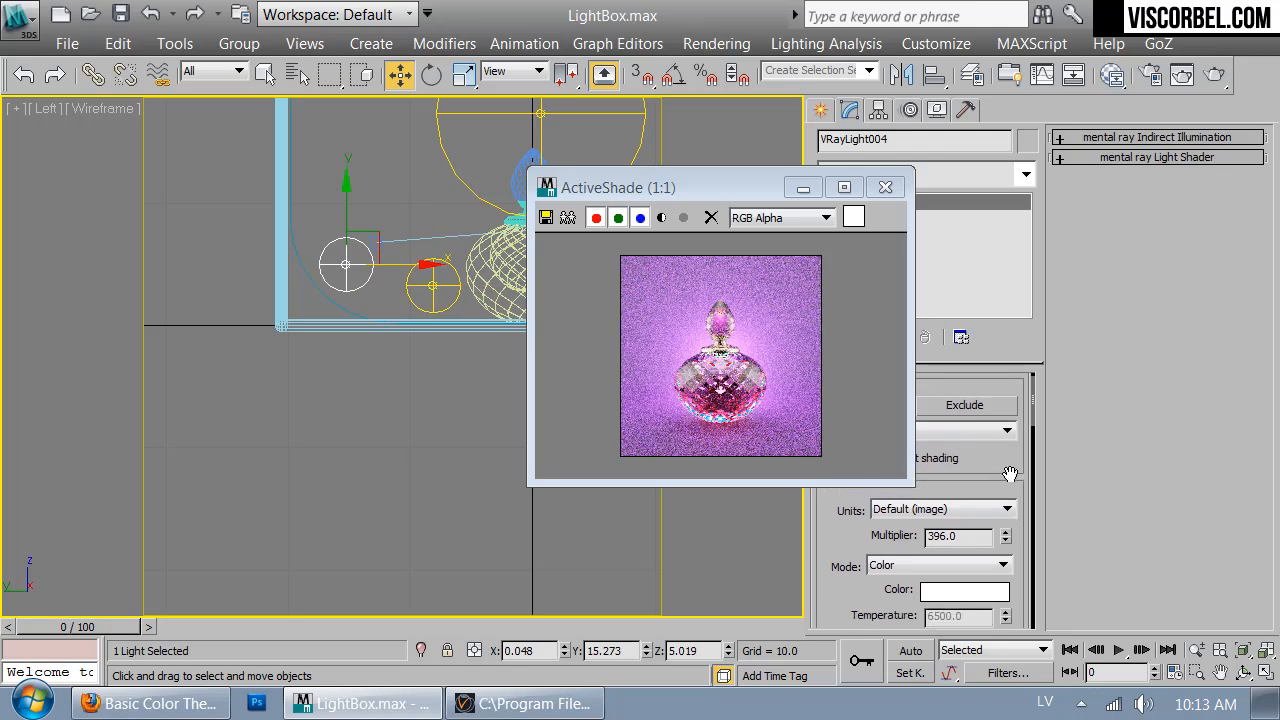
pyautogui.moveTo(1006, 530); pyautogui.dragTo(1006, 522)
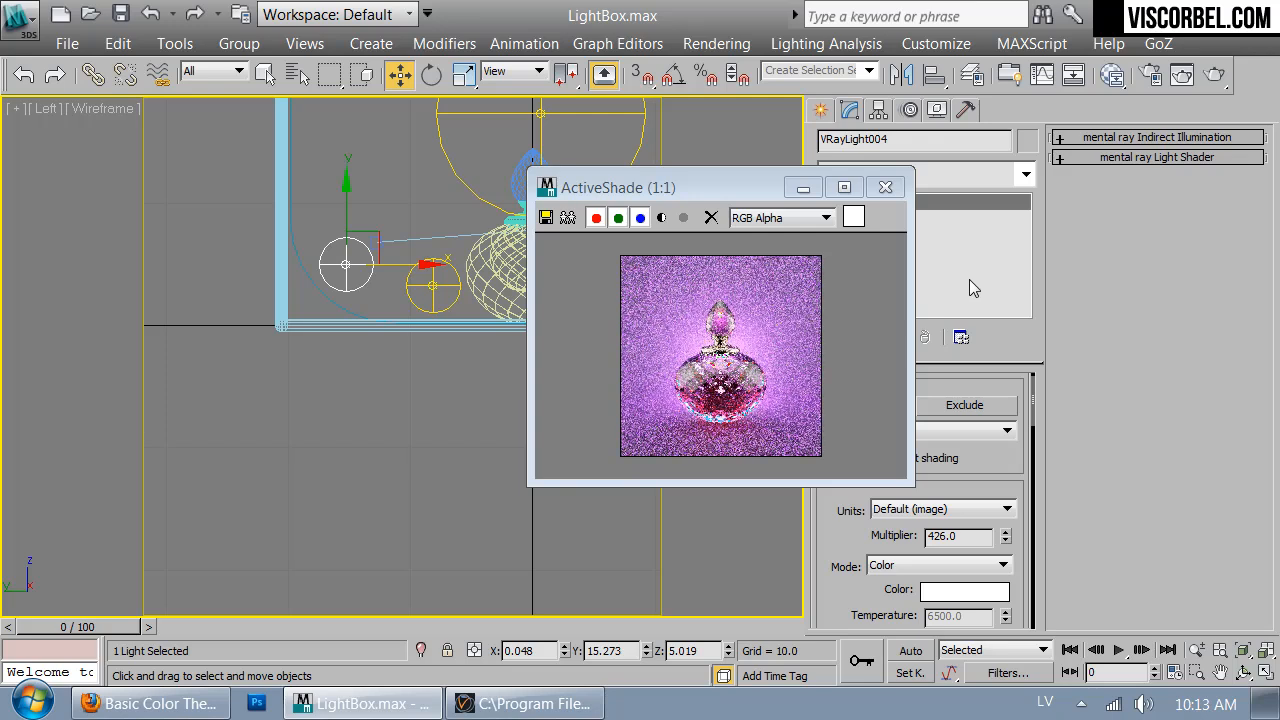
# Render the camera view in production mode at 350 x 350 with the buckets following the mouse, and stop it when the bottle is mostly resolved
pyautogui.click(891, 195)
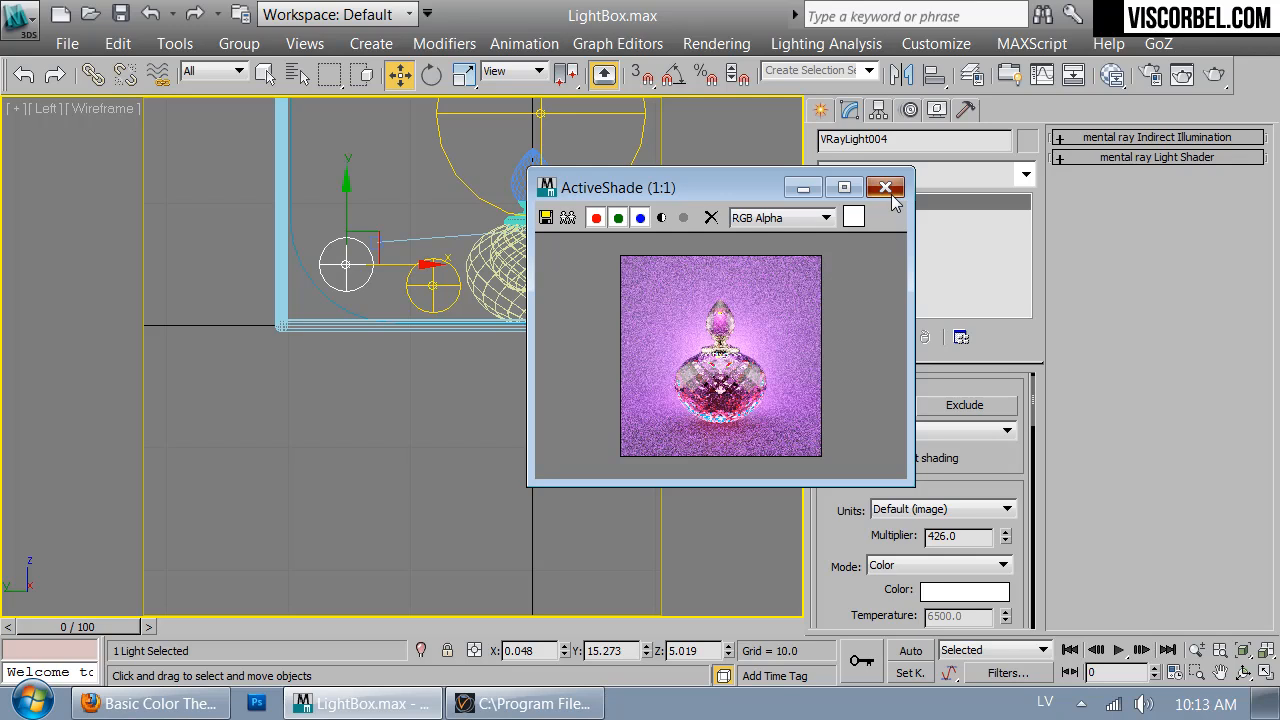
pyautogui.press('c')
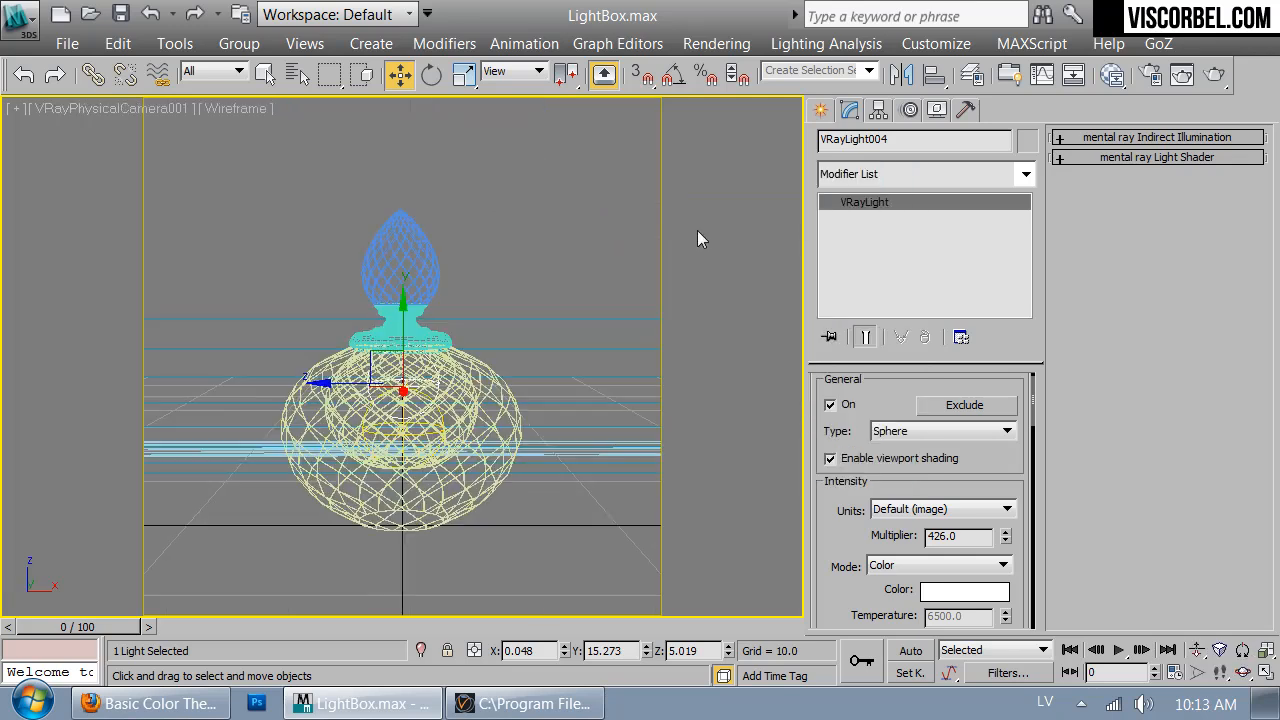
pyautogui.click(1150, 76)
pyautogui.click(1031, 553)
pyautogui.click(1042, 488)
pyautogui.click(933, 556)
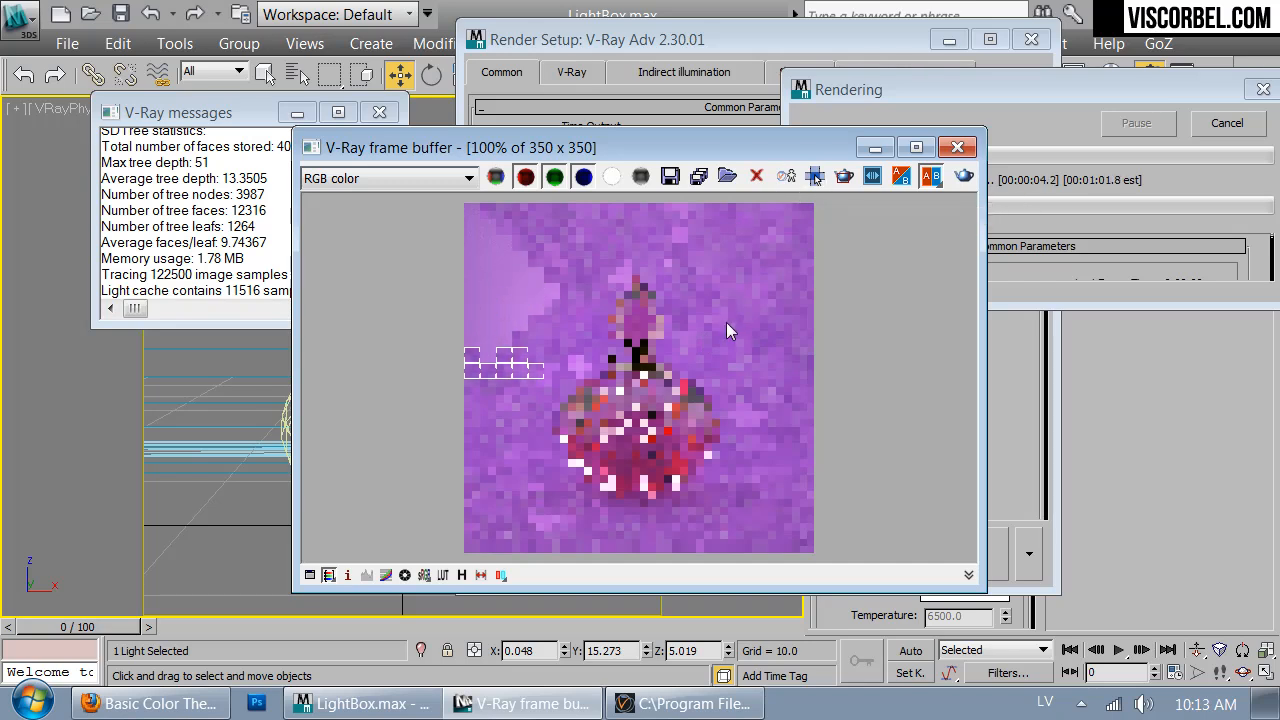
pyautogui.click(816, 178)
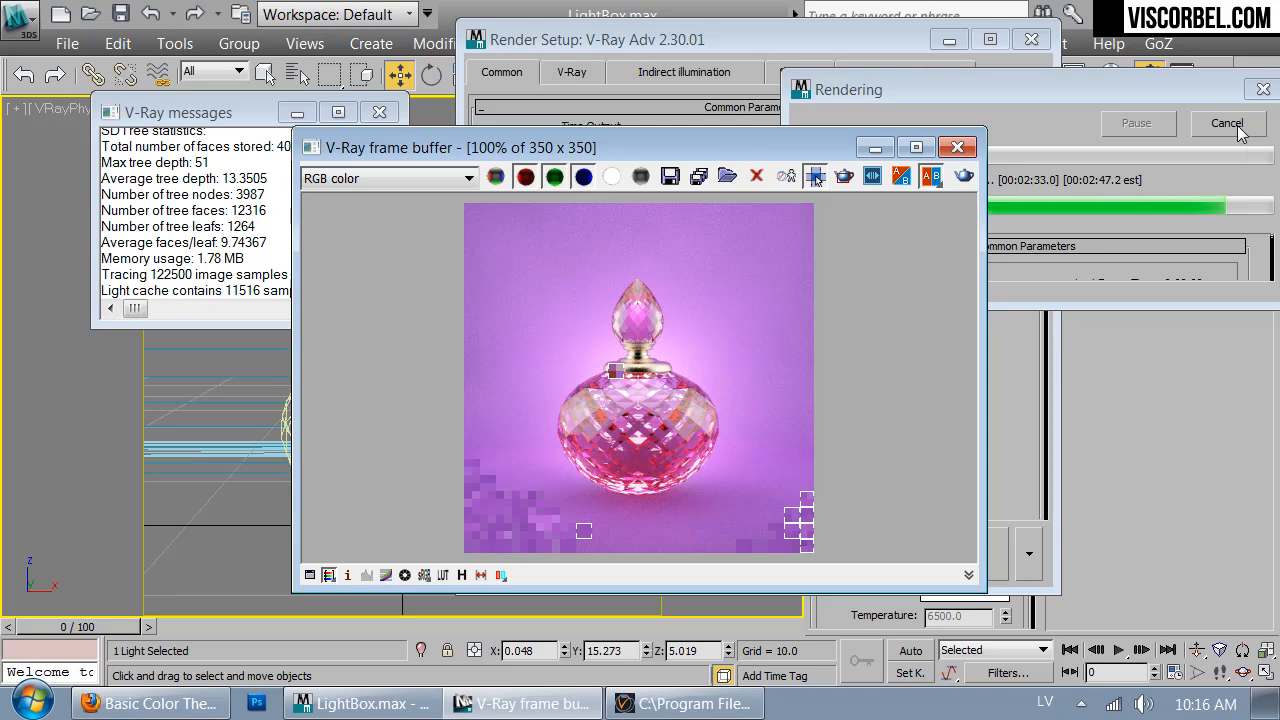
pyautogui.click(297, 77)
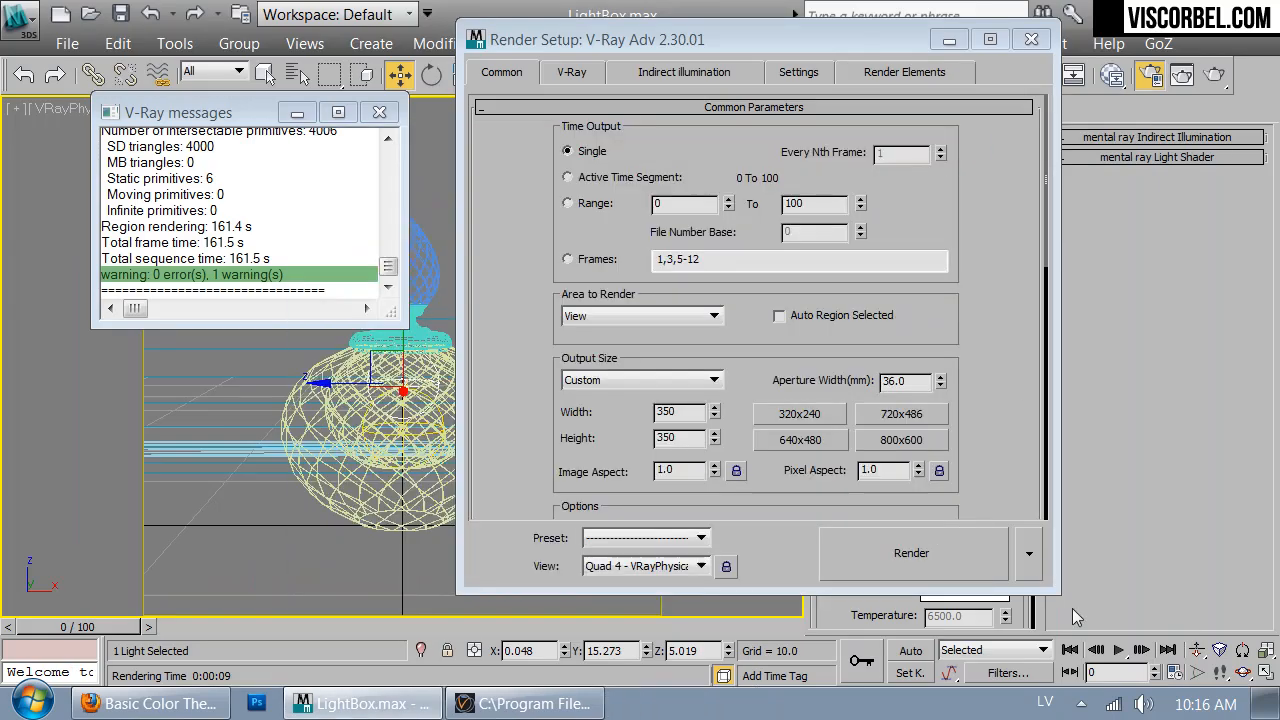
# Switch the render setup back to ActiveShade mode, restart the interactive preview of the camera view, and close the render setup
pyautogui.click(1030, 555)
pyautogui.click(1075, 457)
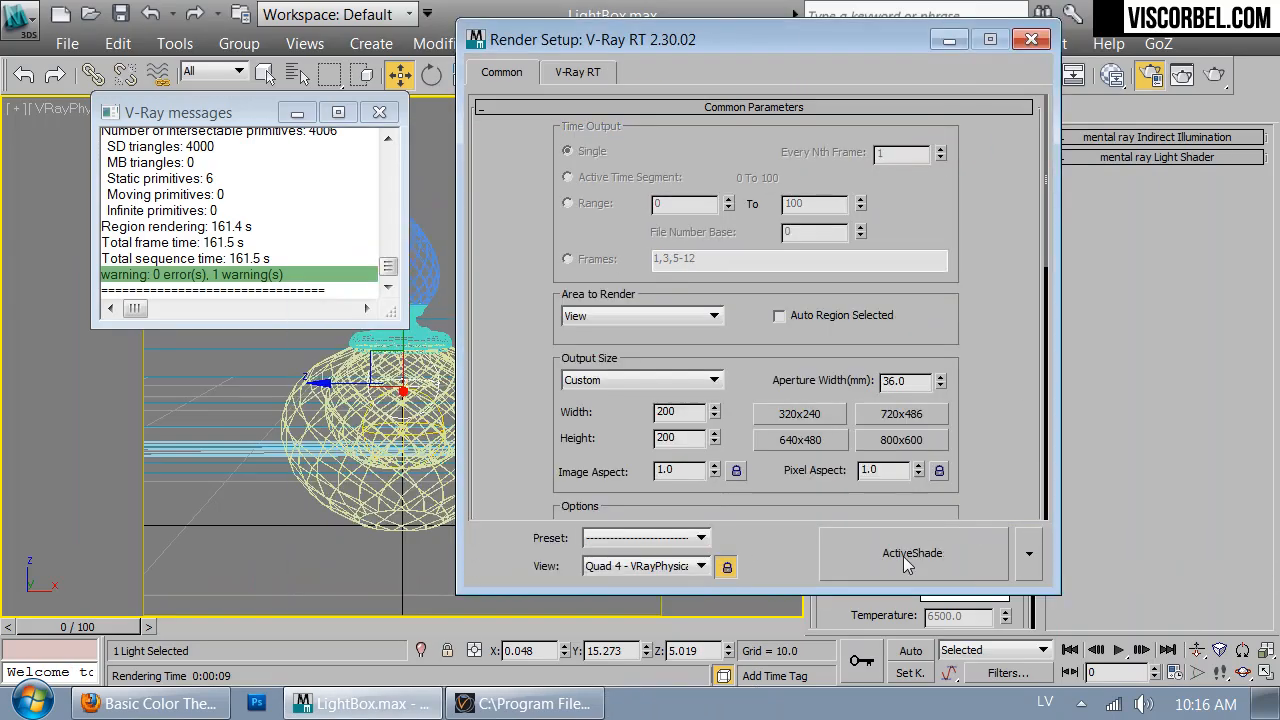
pyautogui.click(903, 556)
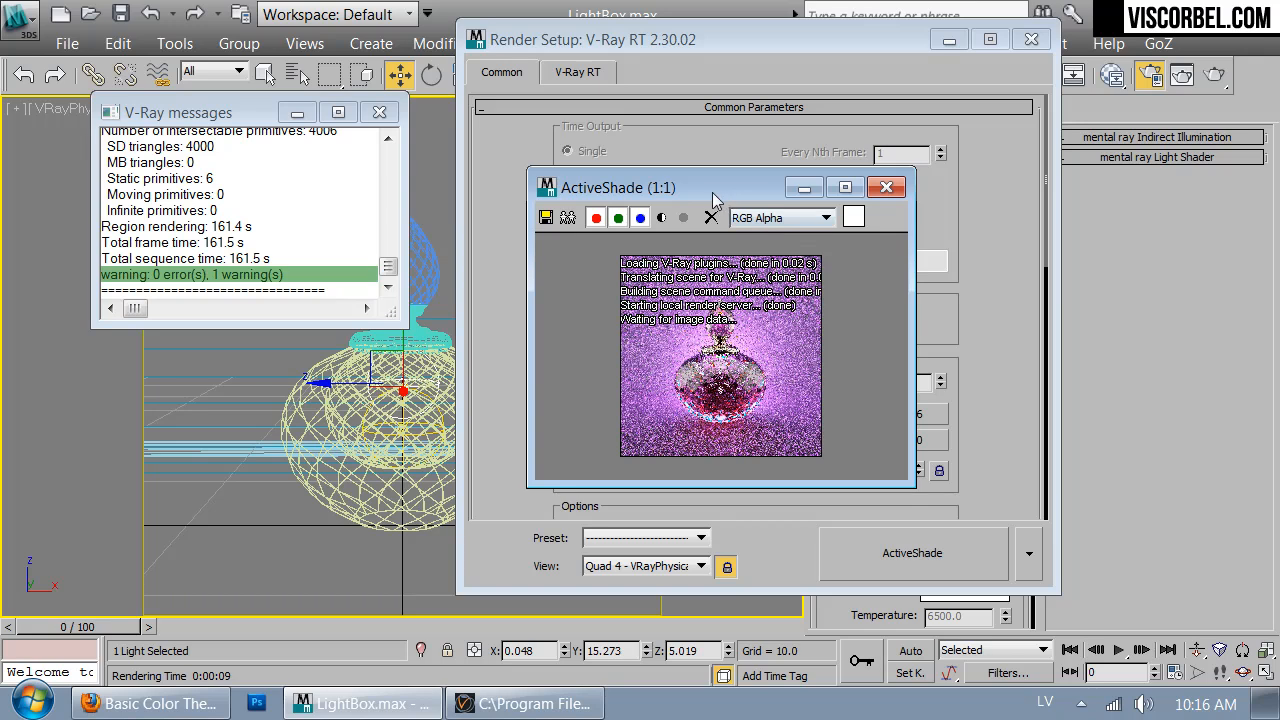
pyautogui.moveTo(715, 199); pyautogui.dragTo(1033, 253)
pyautogui.click(1031, 39)
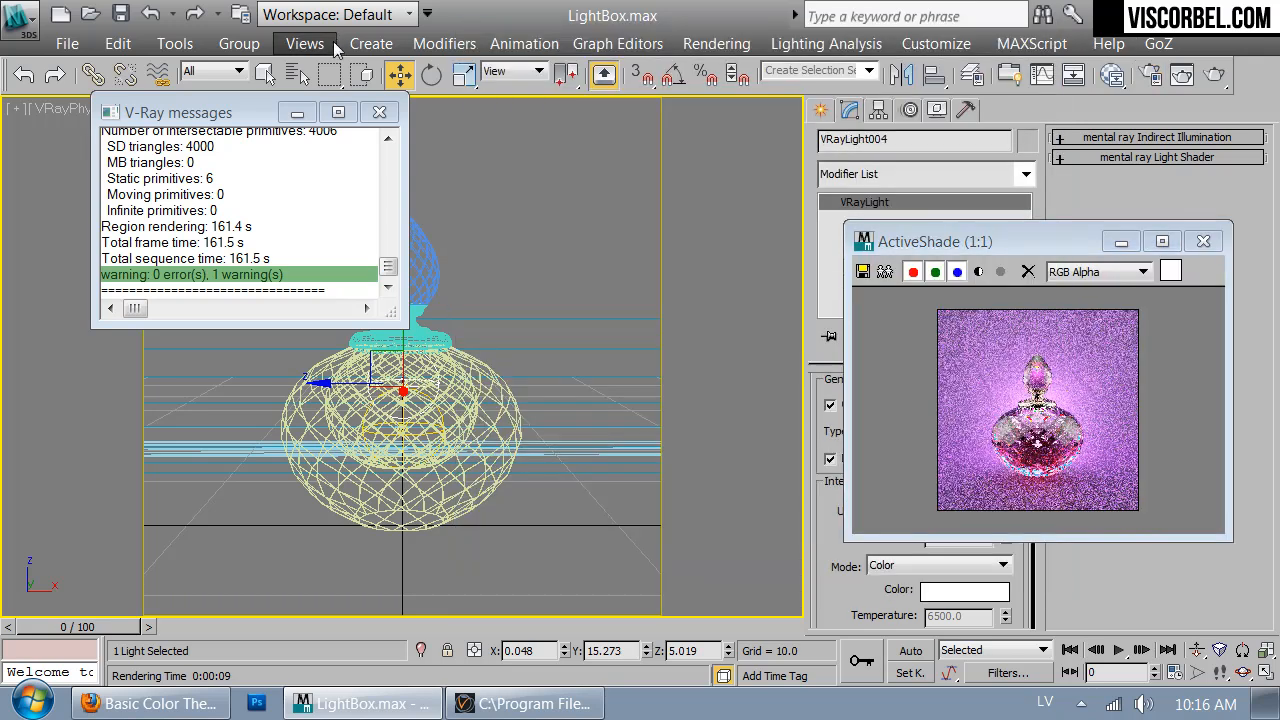
# Select the overhead light VRayLight001 by name and set its multiplier to 60
pyautogui.click(298, 76)
pyautogui.doubleClick(166, 274)
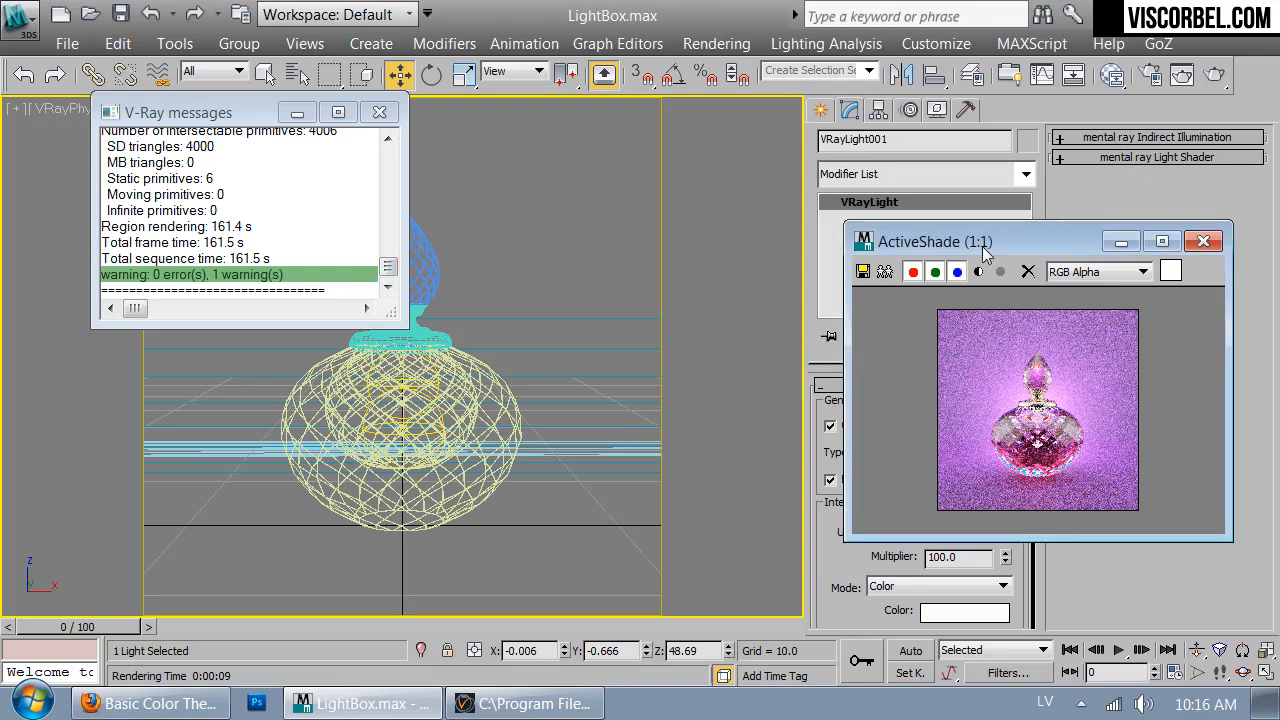
pyautogui.moveTo(984, 250); pyautogui.dragTo(480, 233)
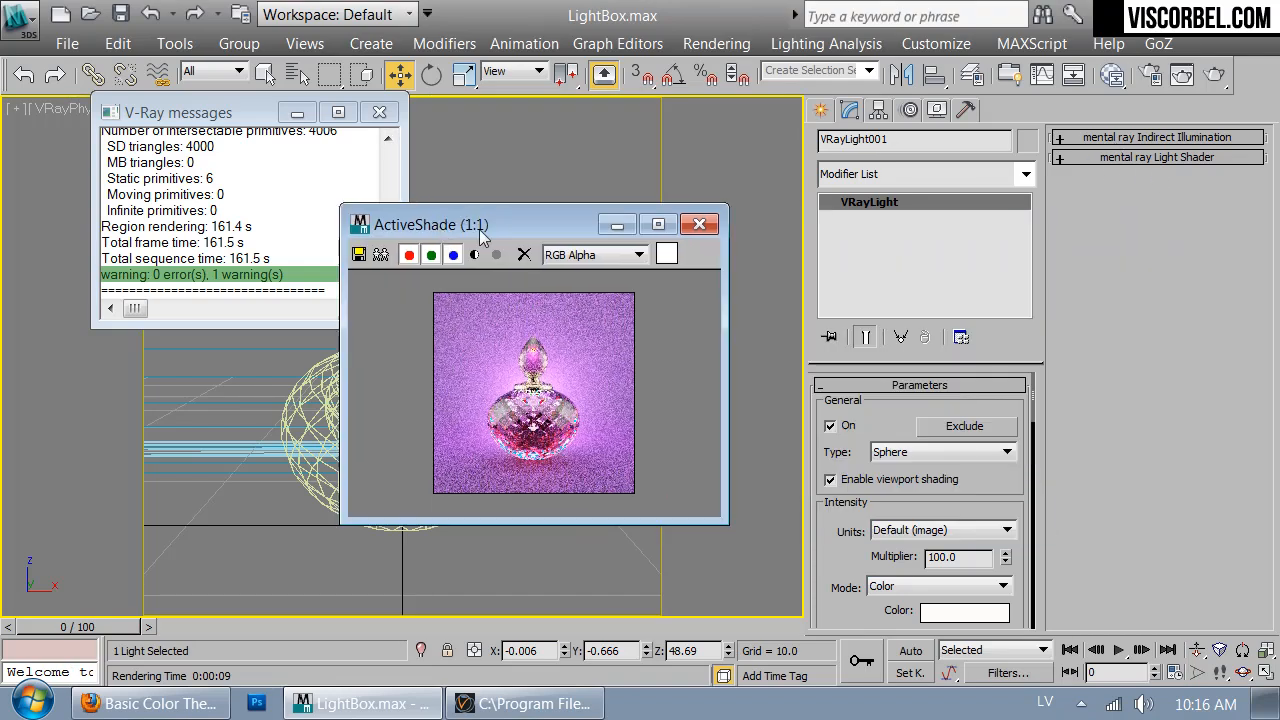
pyautogui.doubleClick(982, 560)
pyautogui.write('50')
pyautogui.press('Return')
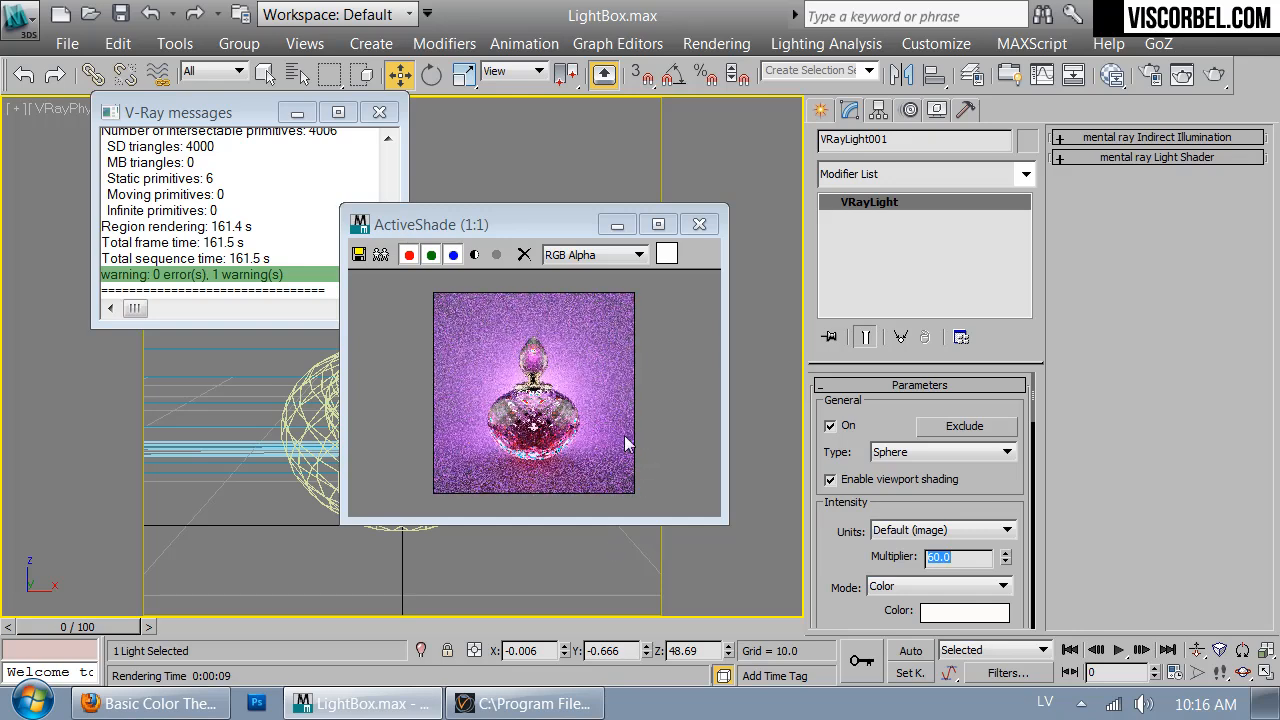
pyautogui.moveTo(521, 224); pyautogui.dragTo(838, 205)
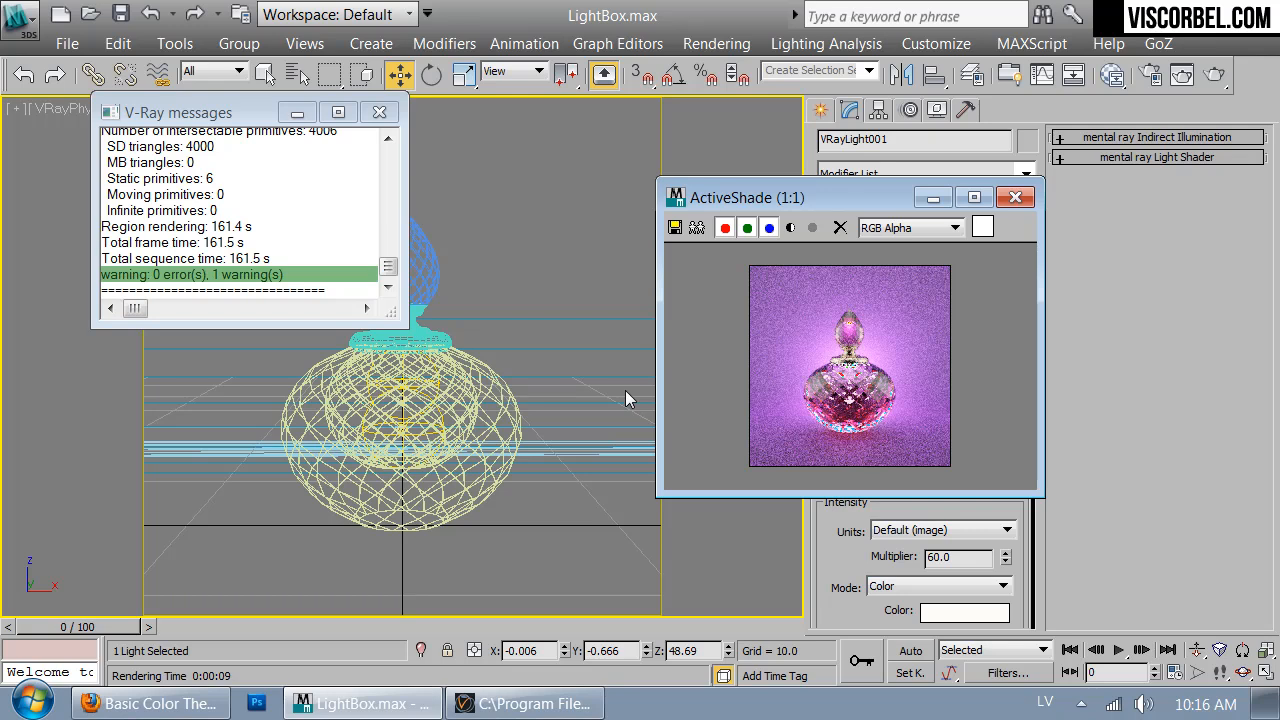
# Darken the purple backdrop material's diffuse color to a value of about 77
pyautogui.press('m')
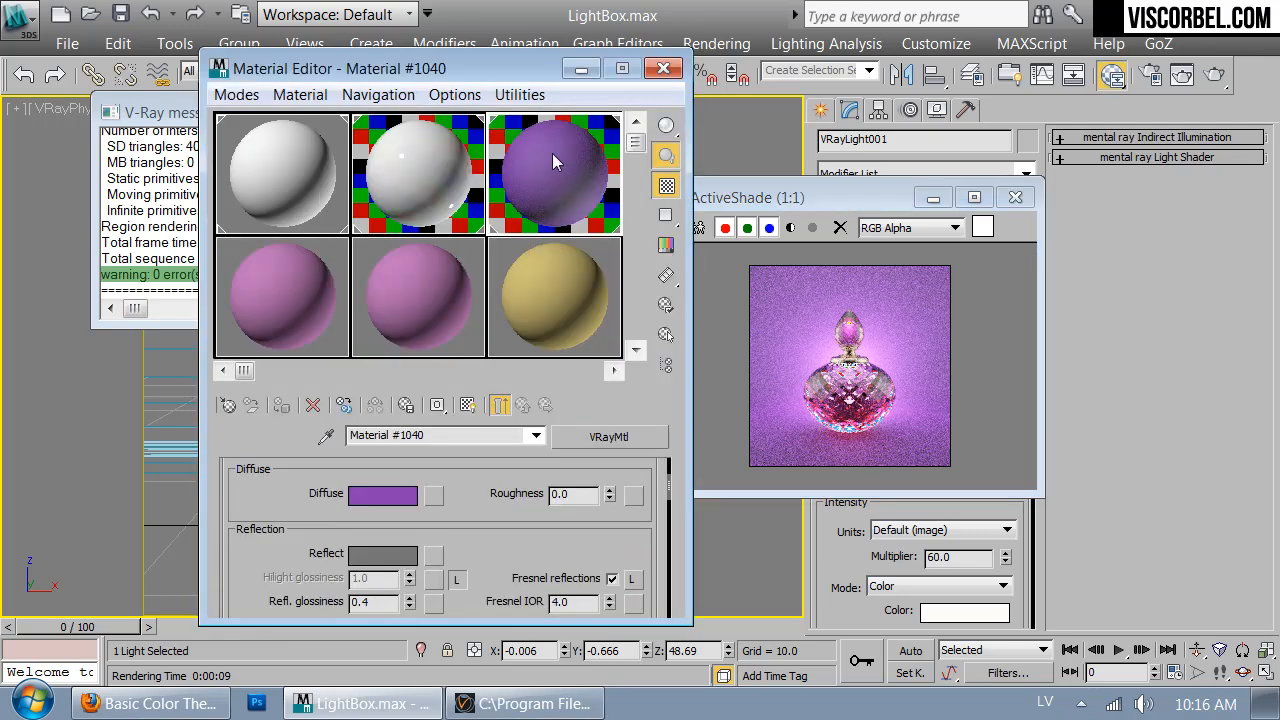
pyautogui.click(408, 500)
pyautogui.moveTo(735, 207); pyautogui.dragTo(729, 205)
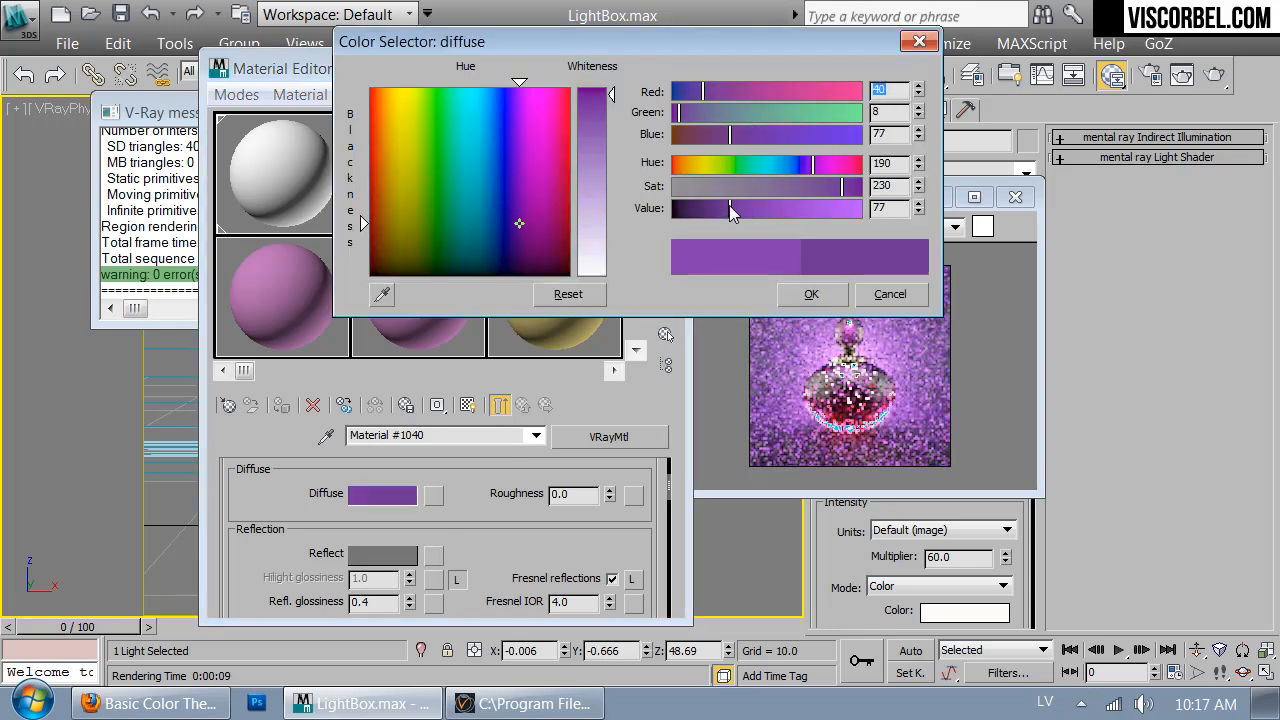
pyautogui.click(811, 294)
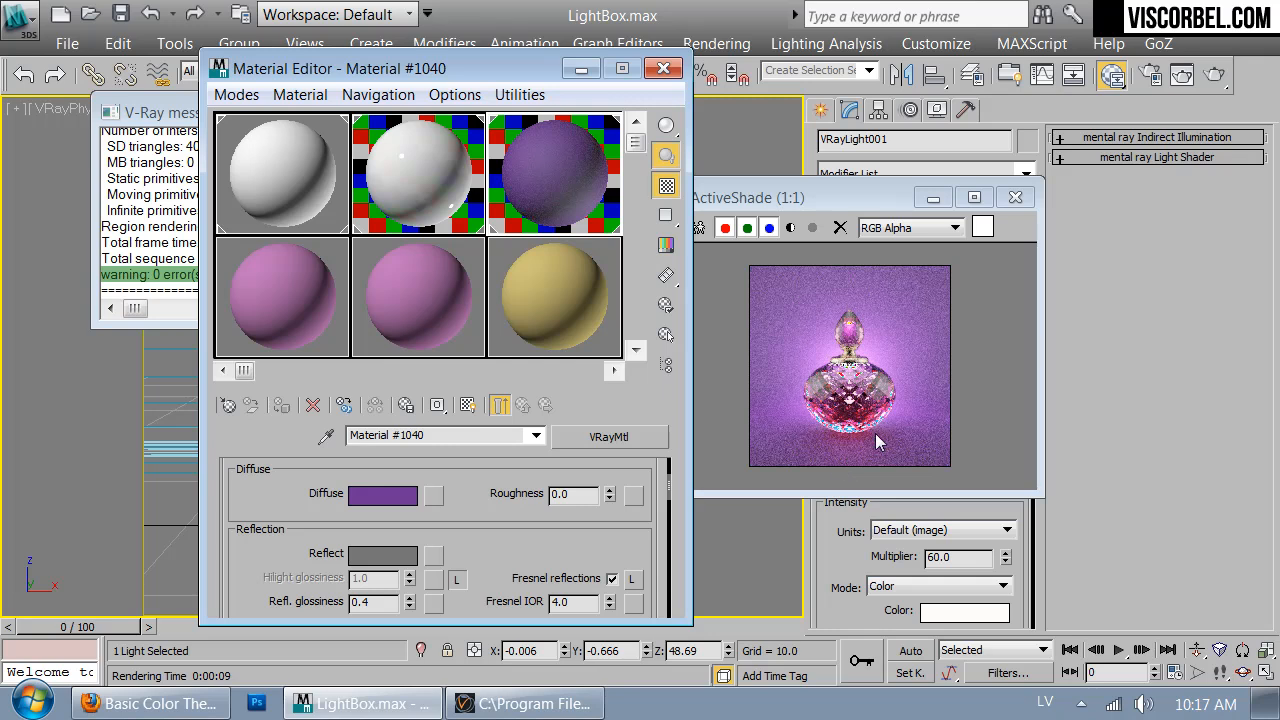
# Raise the backdrop material's reflection glossiness to 1.0 and turn off its Fresnel reflections
pyautogui.scroll(-1, 506, 548)
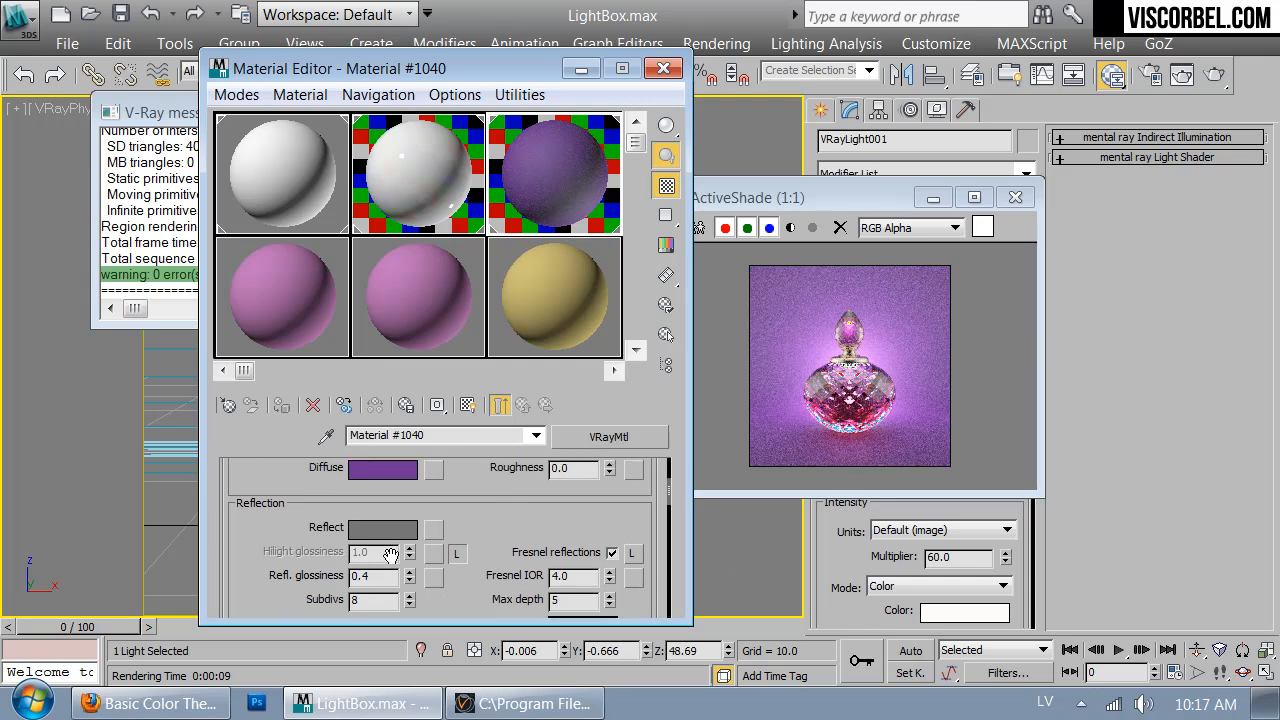
pyautogui.moveTo(254, 523)
pyautogui.mouseDown()
pyautogui.moveTo(257, 512)
pyautogui.moveTo(269, 530)
pyautogui.mouseUp()
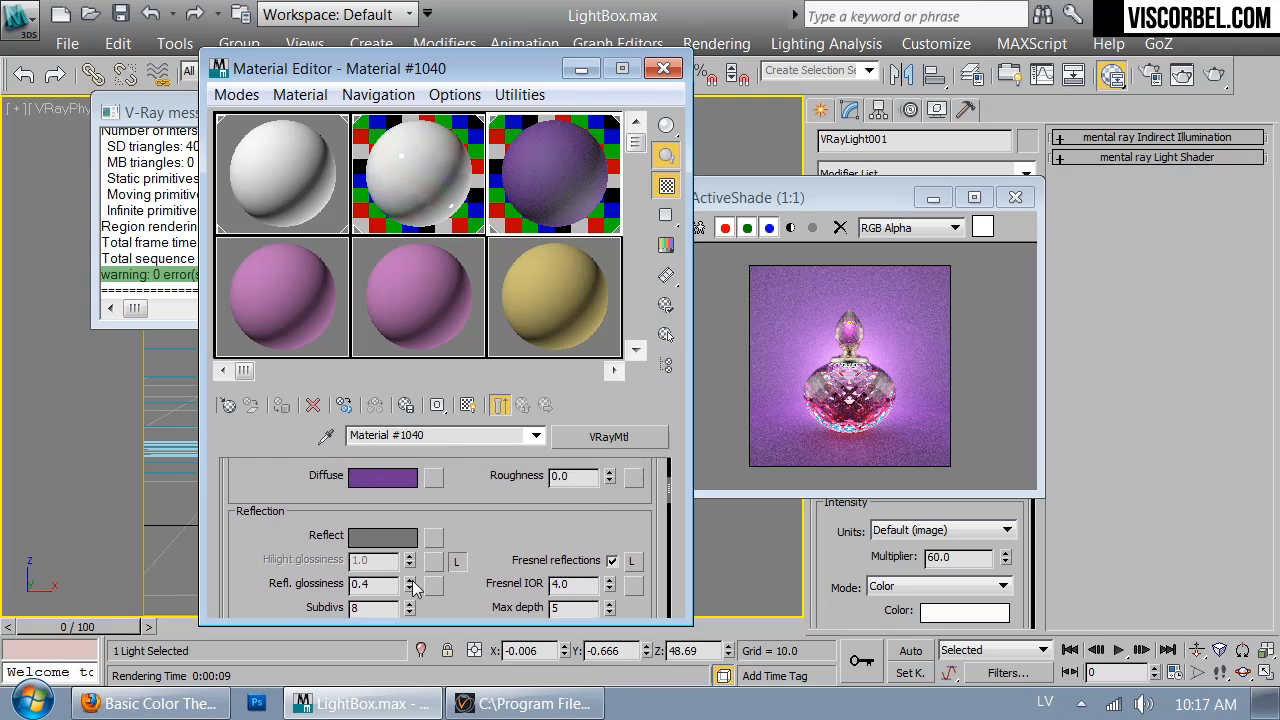
pyautogui.moveTo(409, 580); pyautogui.dragTo(469, 271)
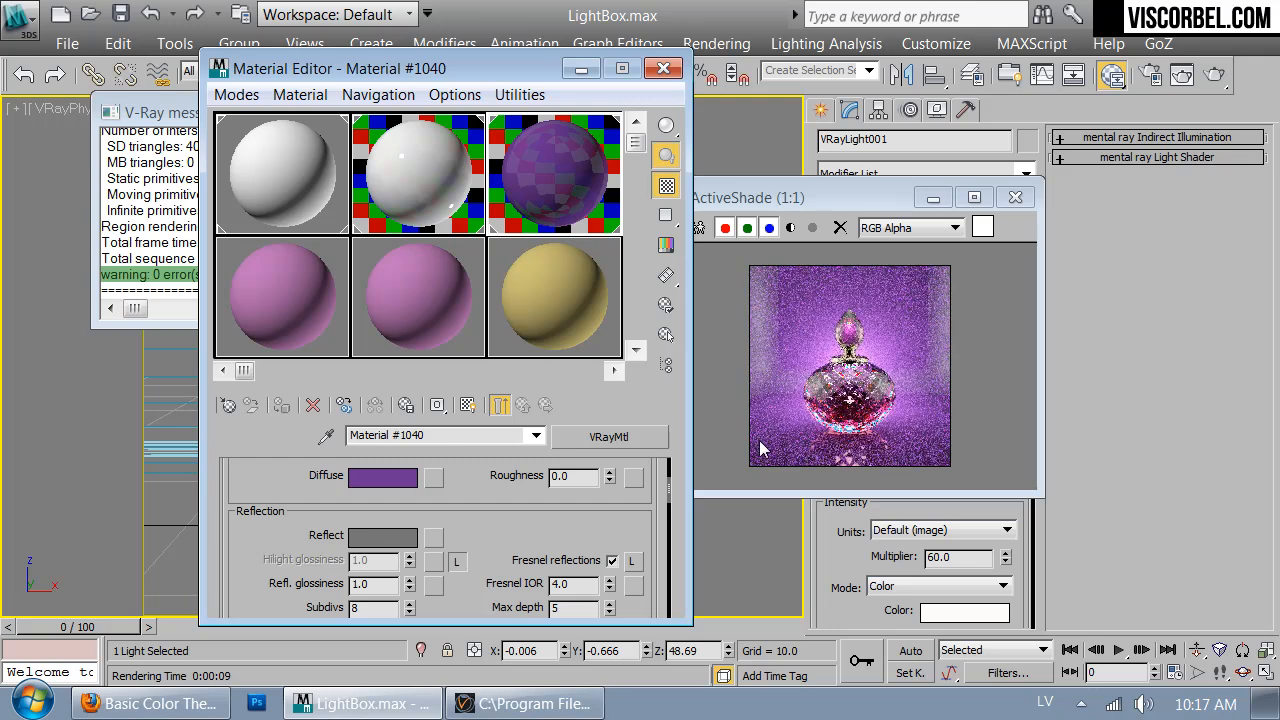
pyautogui.click(612, 561)
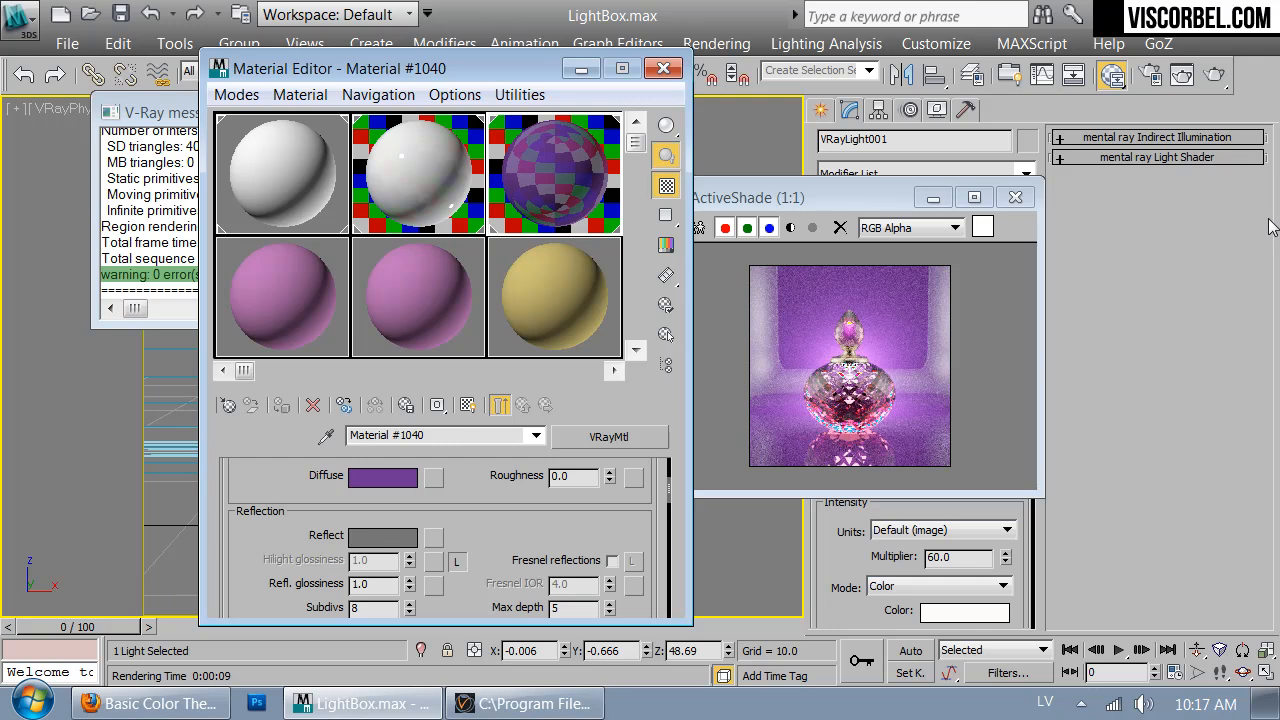
# Assign a Falloff map to the backdrop material's reflection
pyautogui.scroll(-1, 472, 525)
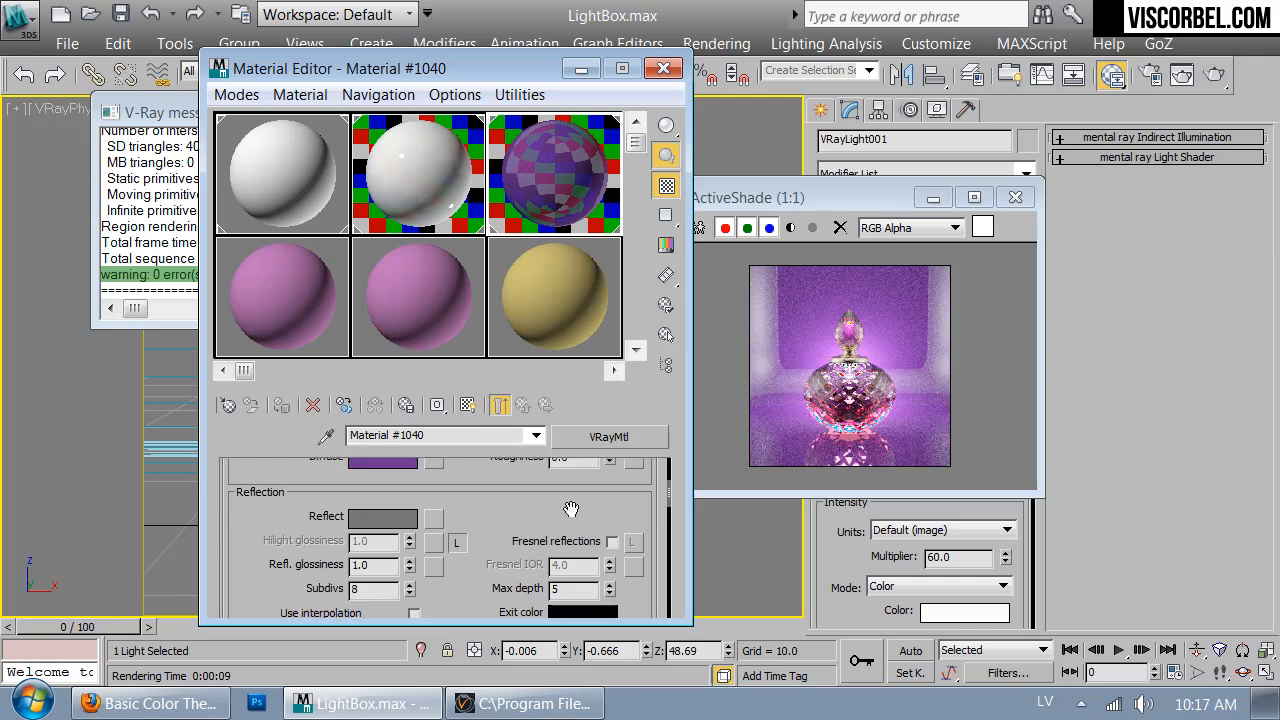
pyautogui.click(439, 520)
pyautogui.doubleClick(689, 299)
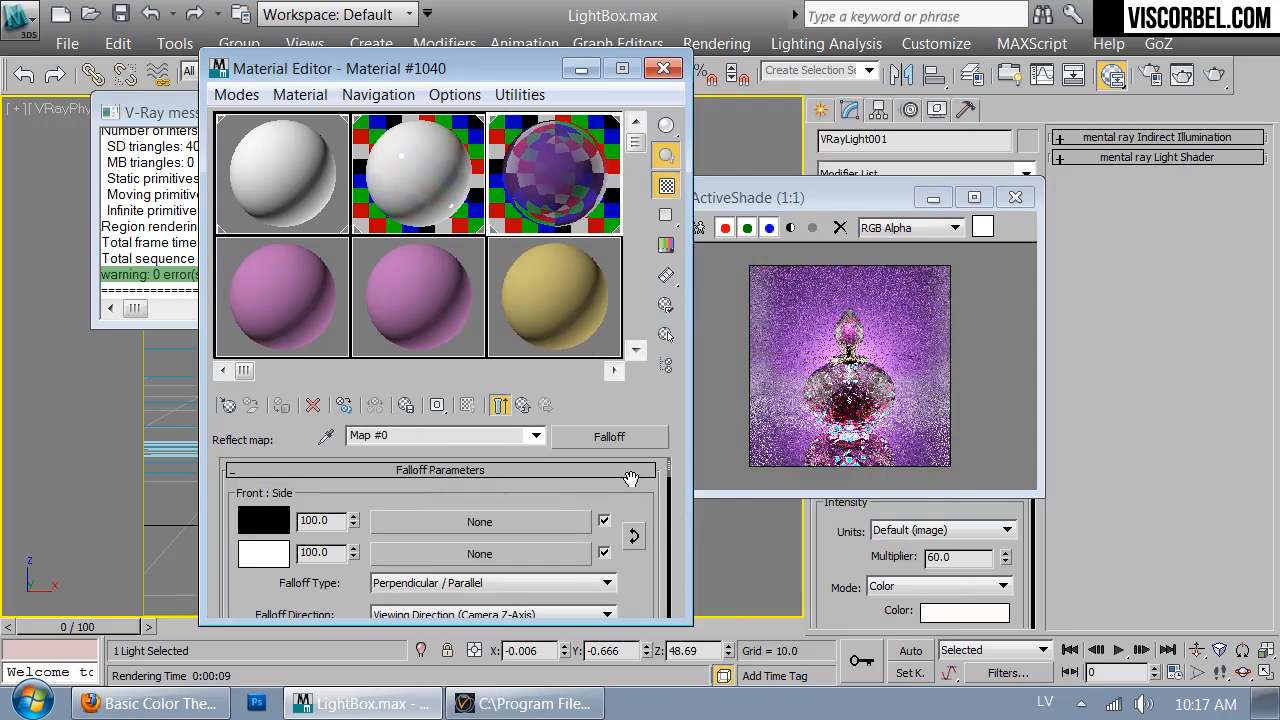
# Add a point near the middle of the Falloff map's mix curve and lower it to 0
pyautogui.moveTo(626, 503); pyautogui.dragTo(626, 446)
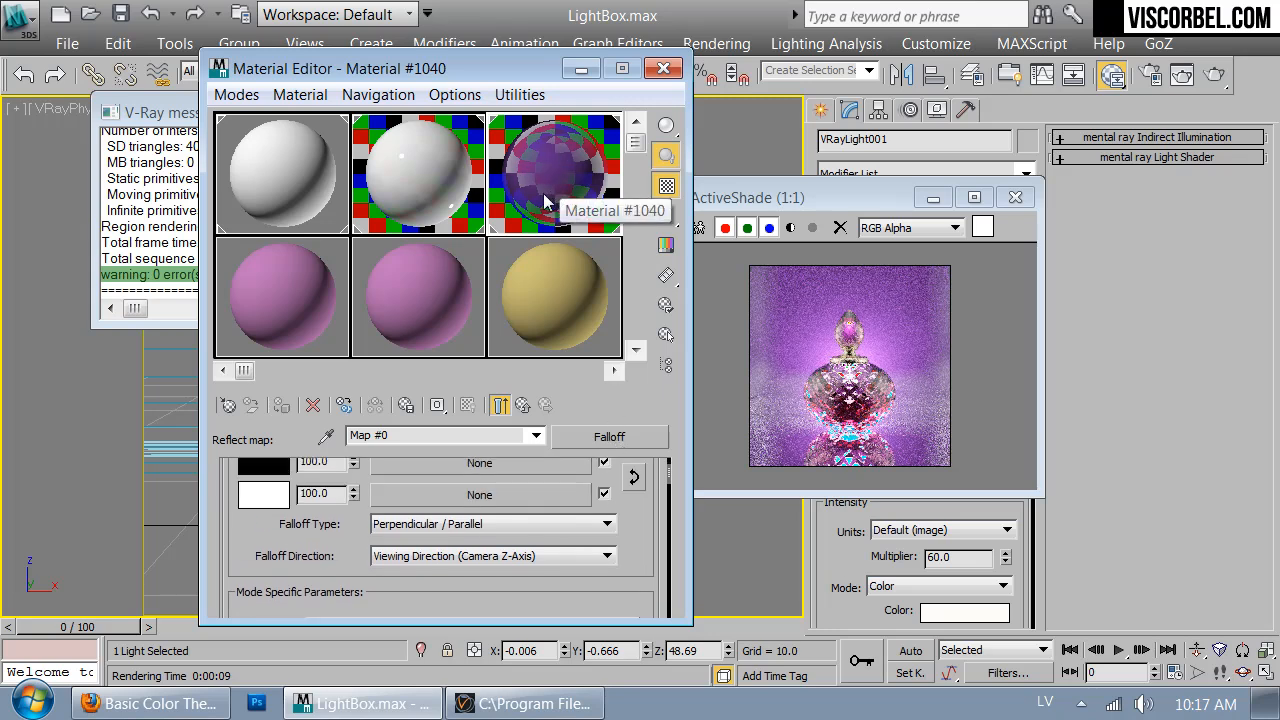
pyautogui.moveTo(300, 576); pyautogui.dragTo(368, 180)
pyautogui.click(307, 476)
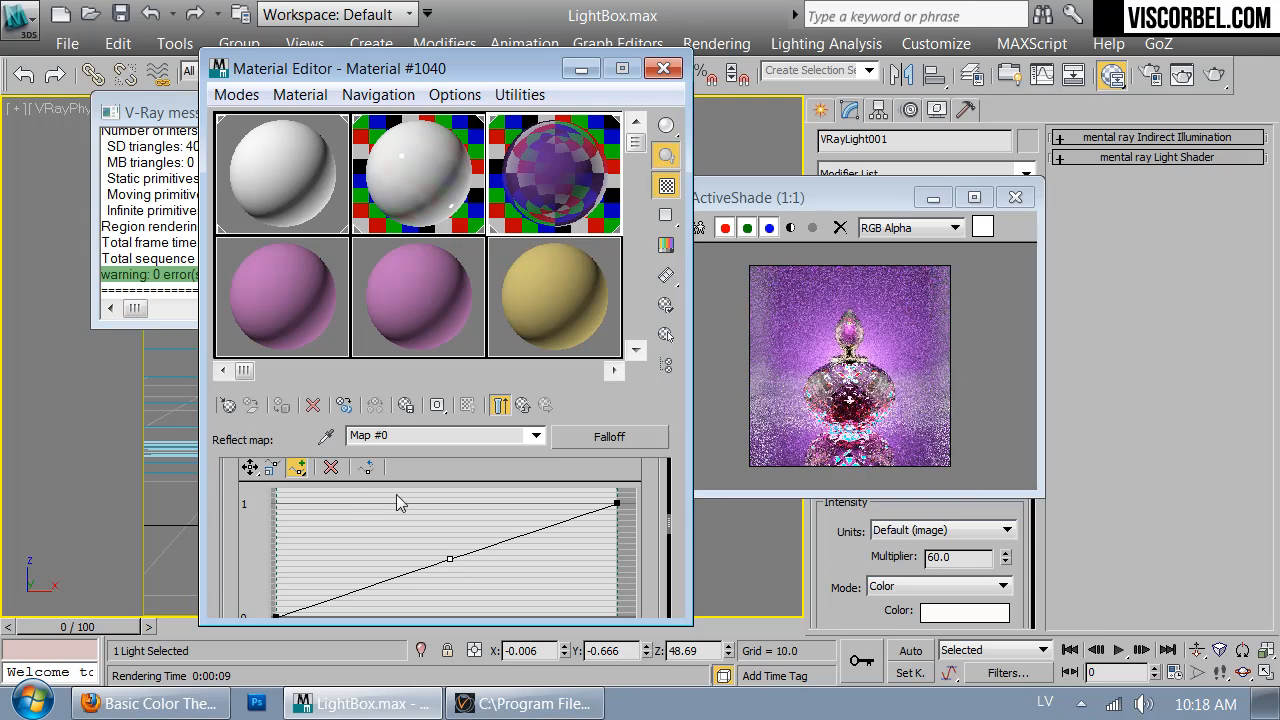
pyautogui.click(250, 467)
pyautogui.moveTo(450, 559); pyautogui.dragTo(470, 685)
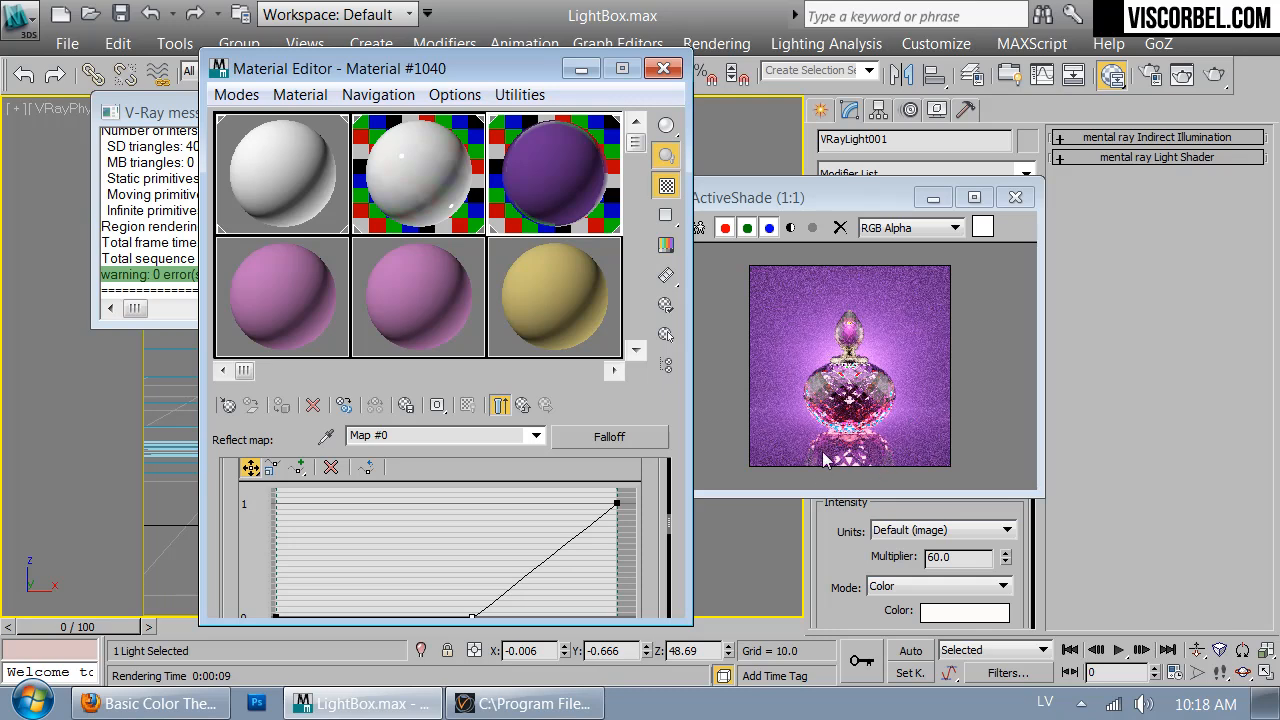
# Convert the curve's middle point to a smooth Bezier, lengthen its handles, and shift the point slightly toward the curve's start
pyautogui.rightClick(472, 616)
pyautogui.click(557, 576)
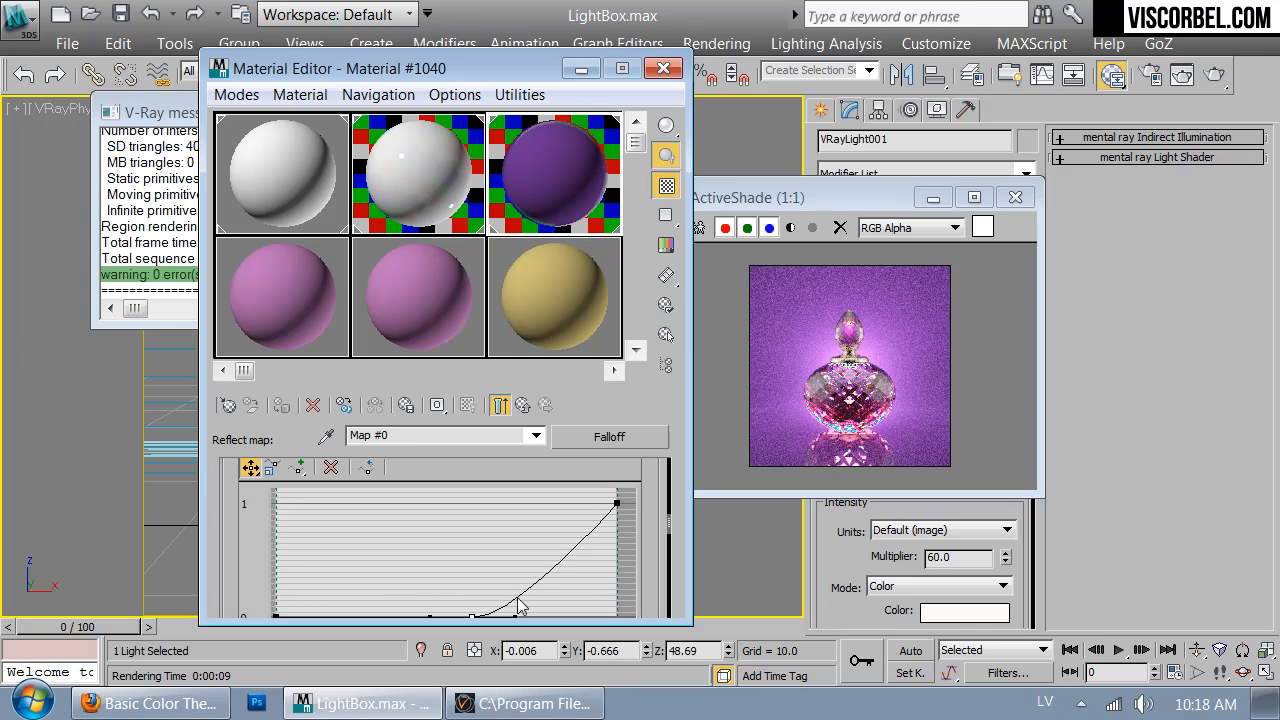
pyautogui.moveTo(519, 620); pyautogui.dragTo(587, 617)
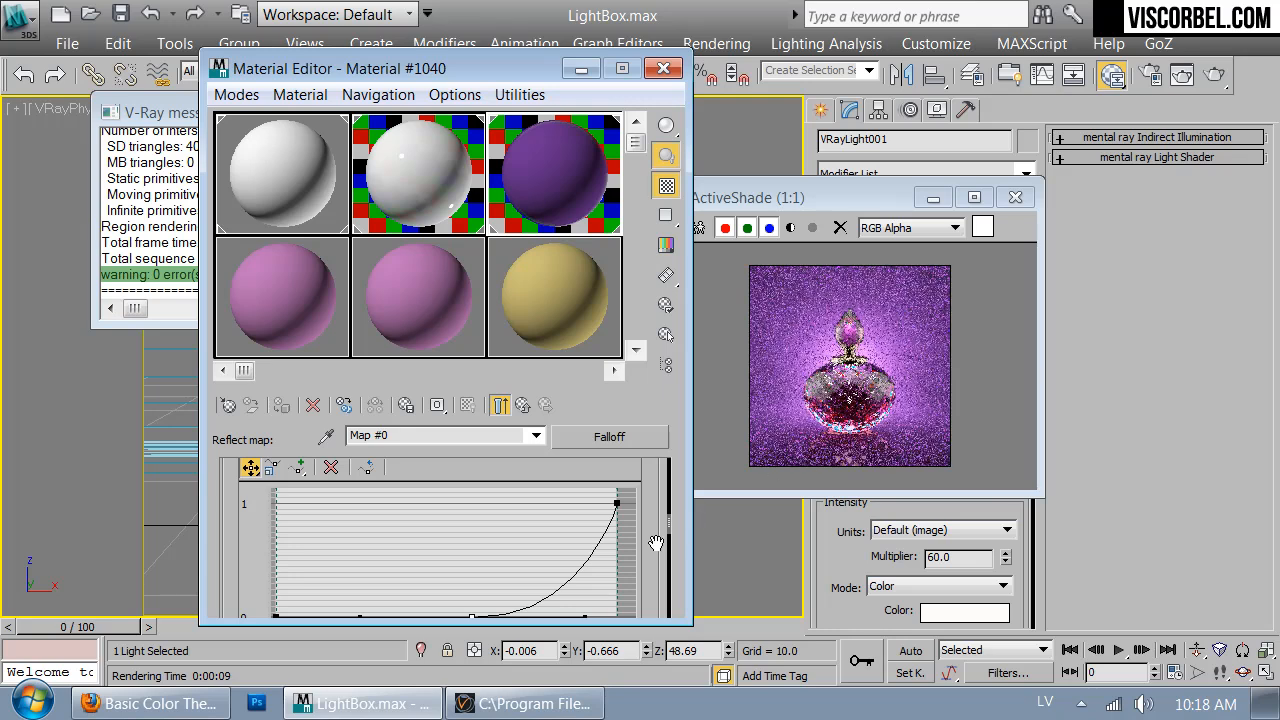
pyautogui.scroll(-2, 657, 505)
pyautogui.moveTo(472, 548); pyautogui.dragTo(441, 548)
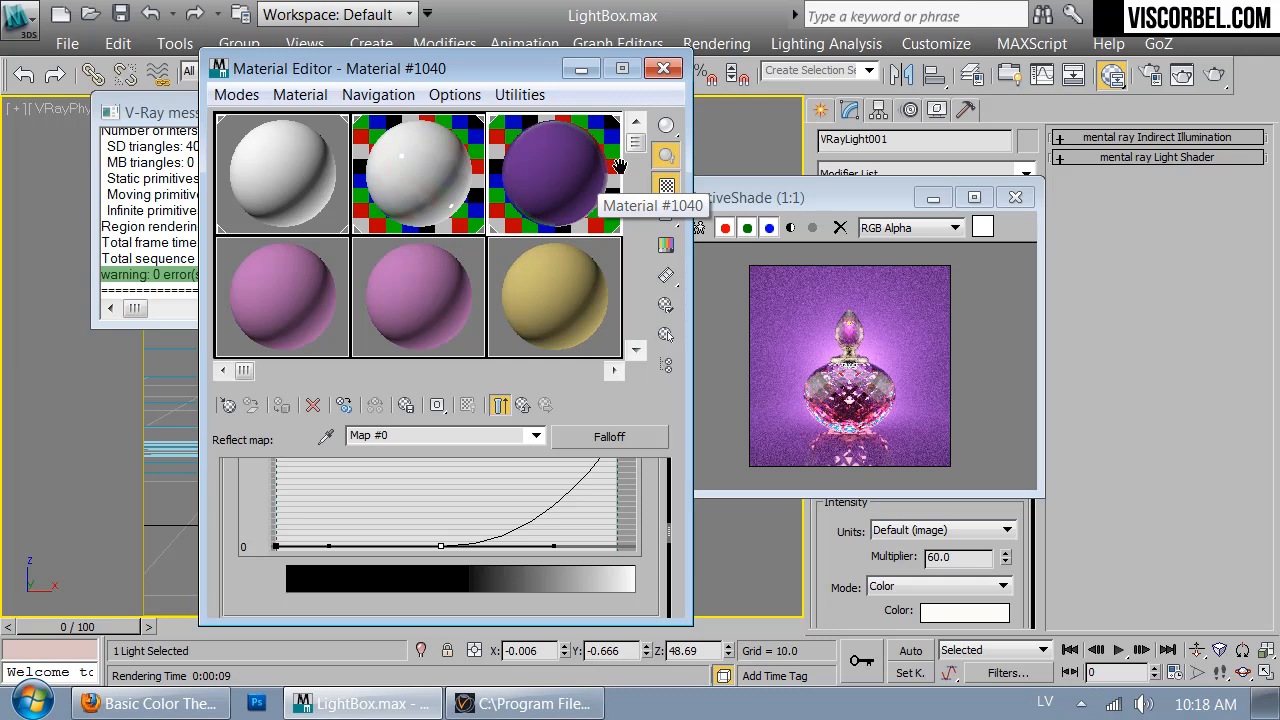
# Return to the backdrop material and set its reflection glossiness first to 0.95 and finally to 0.9
pyautogui.click(523, 405)
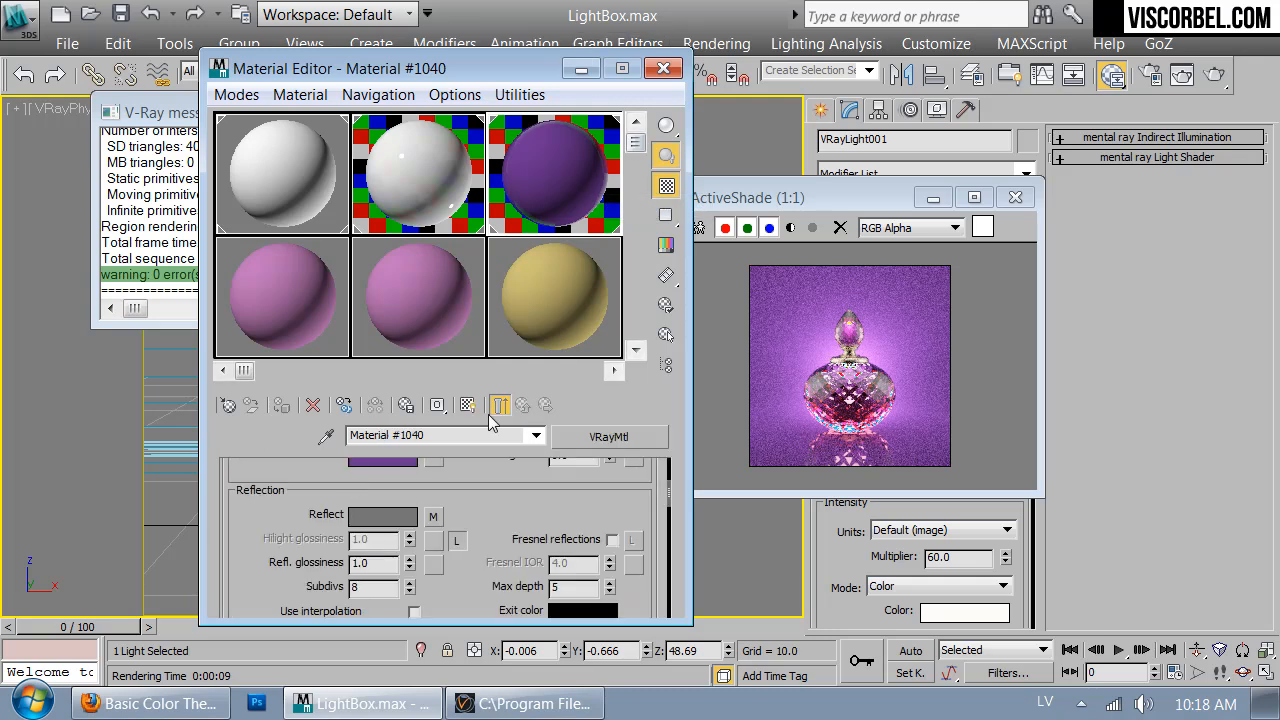
pyautogui.doubleClick(371, 565)
pyautogui.write('.95')
pyautogui.press('Return')
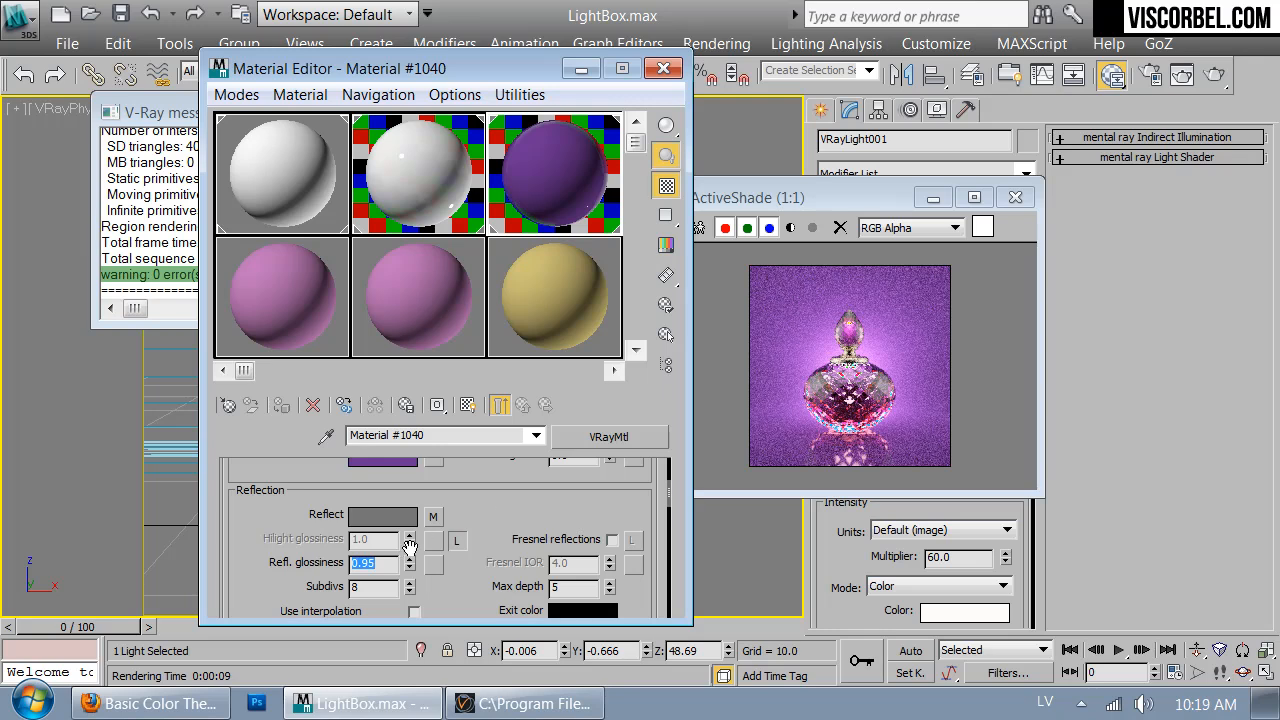
pyautogui.moveTo(367, 564); pyautogui.dragTo(381, 567)
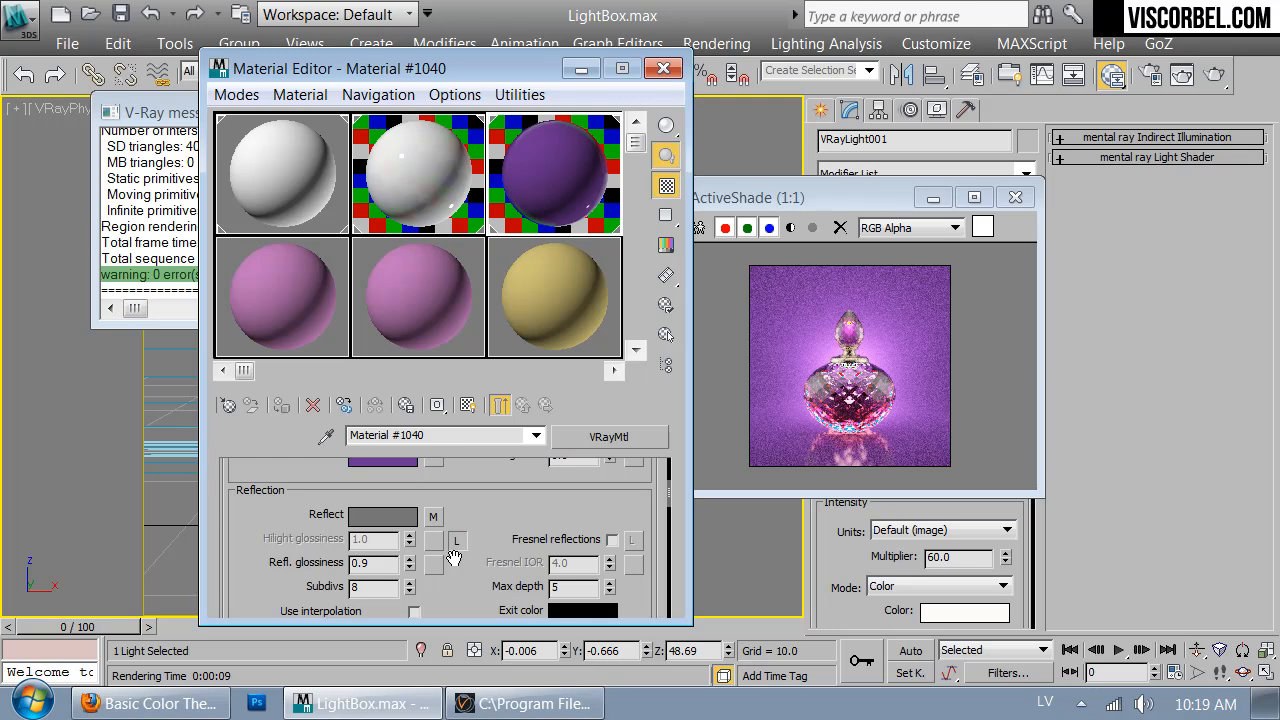
# Raise the backdrop's reflection glossiness slightly, and in its Falloff mix curve lower the end point and shift the middle point toward the start
pyautogui.write('5')
pyautogui.press('Return')
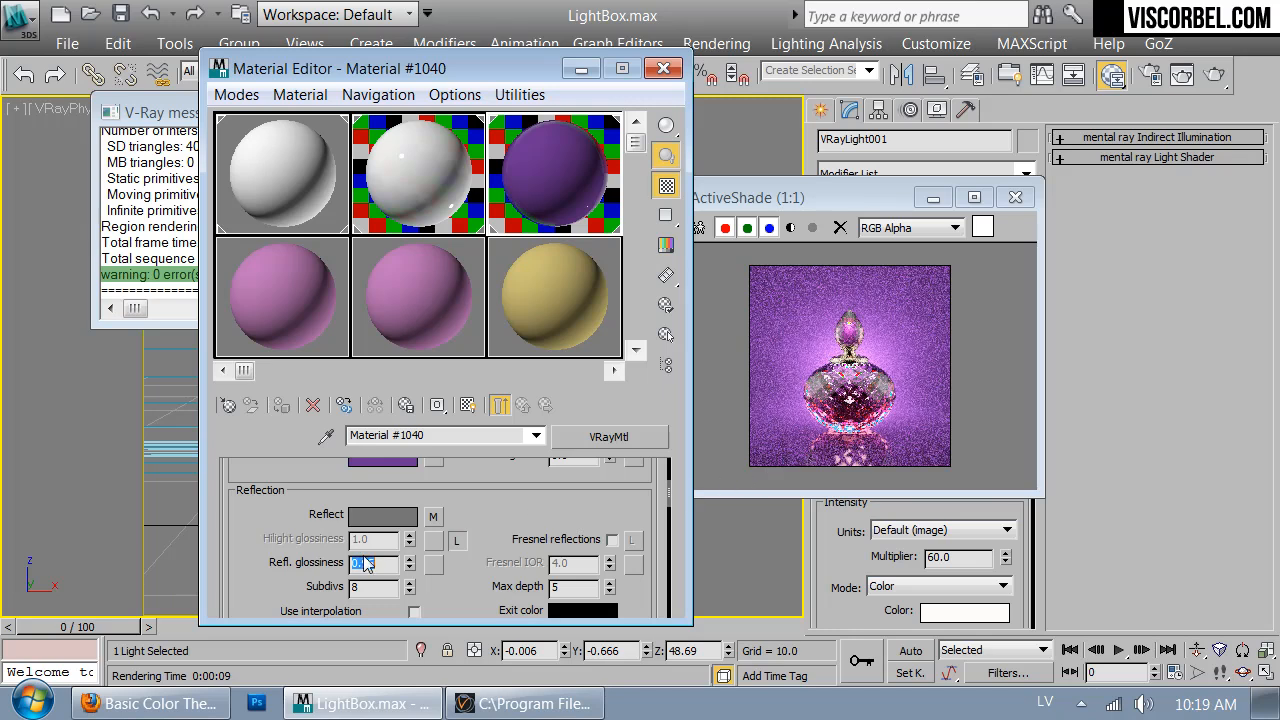
pyautogui.click(433, 516)
pyautogui.moveTo(635, 564); pyautogui.dragTo(666, 131)
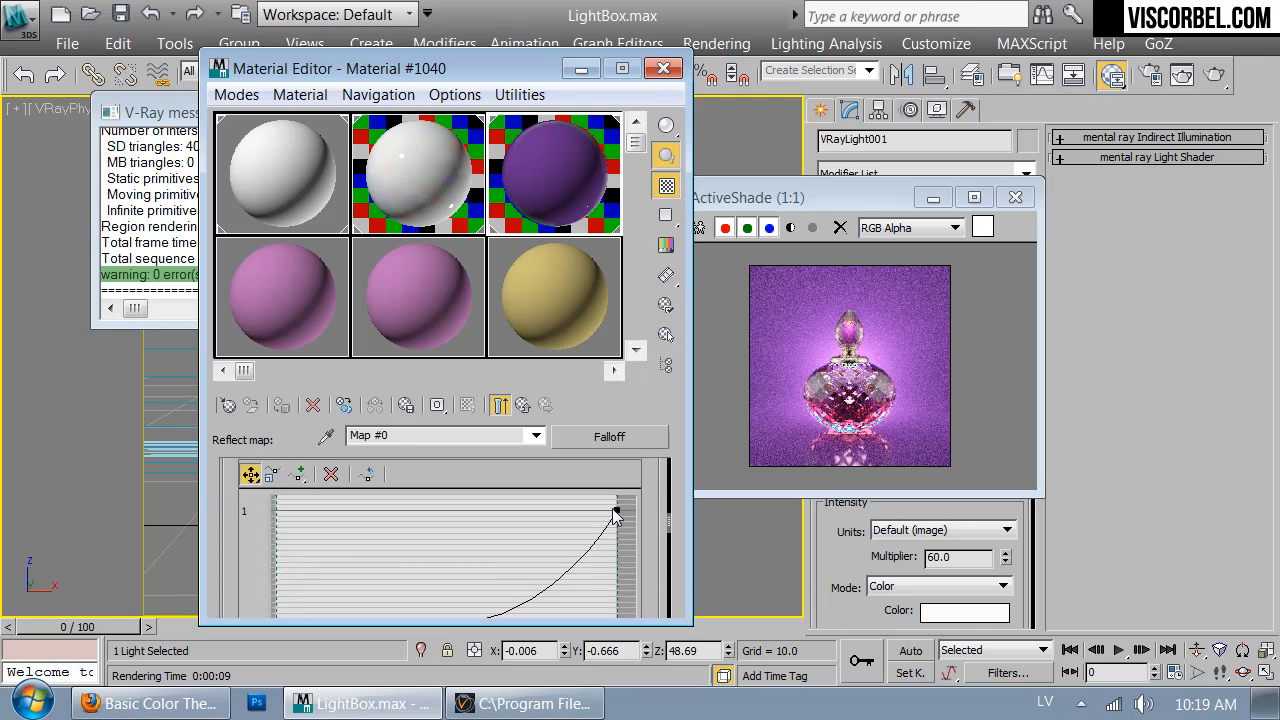
pyautogui.moveTo(614, 510); pyautogui.dragTo(617, 550)
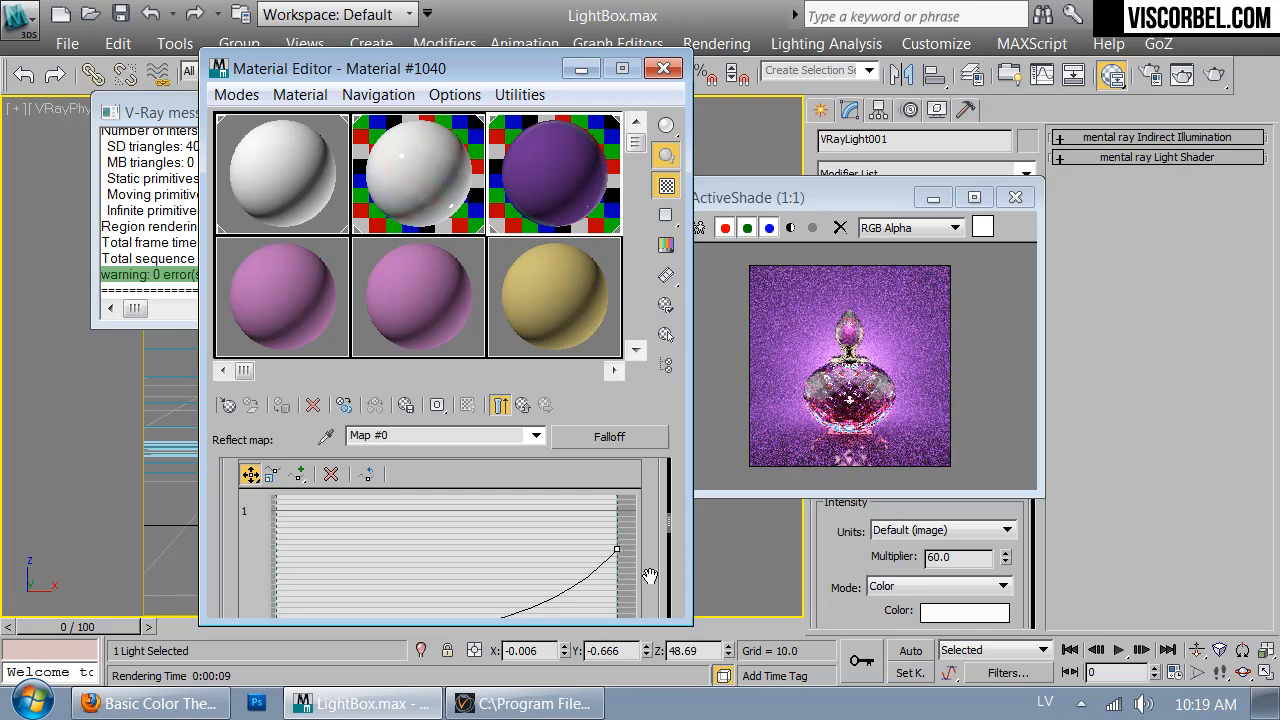
pyautogui.moveTo(650, 577); pyautogui.dragTo(593, 509)
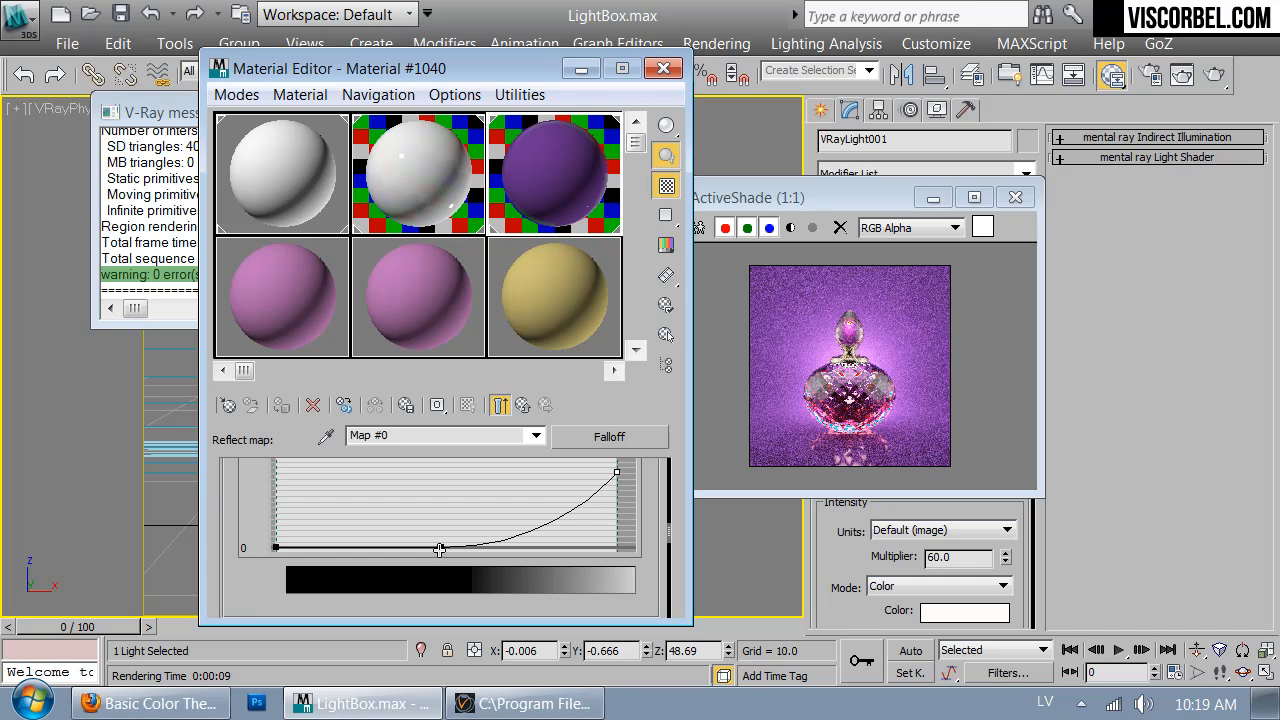
pyautogui.moveTo(439, 549); pyautogui.dragTo(414, 549)
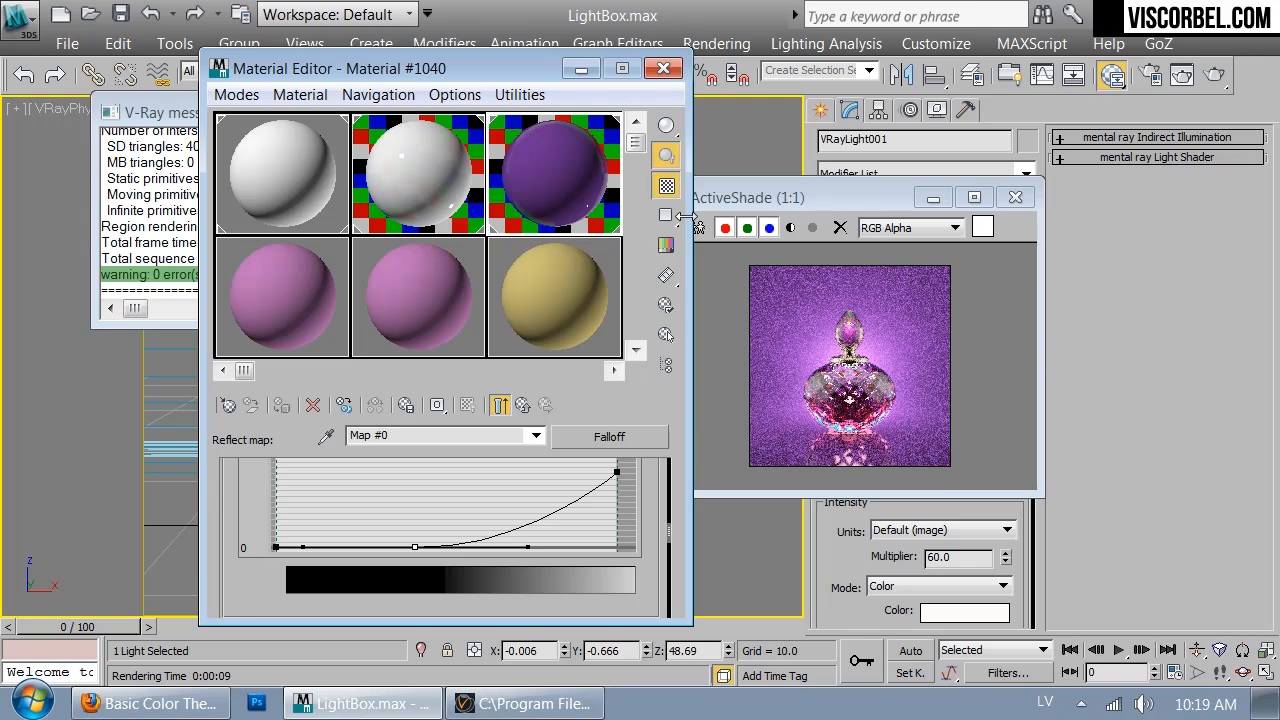
# Return to the backdrop material, set its reflection glossiness to 0.99, and close the Material Editor
pyautogui.click(522, 404)
pyautogui.moveTo(410, 564); pyautogui.dragTo(410, 434)
pyautogui.click(409, 567)
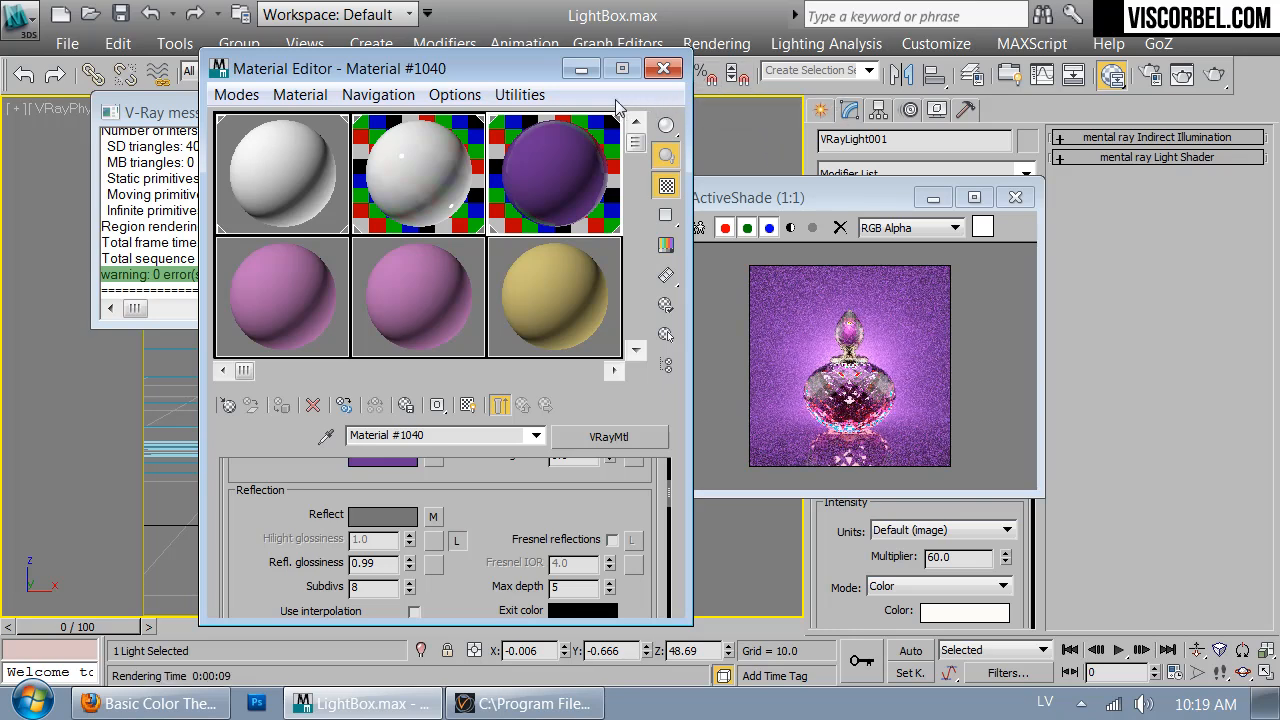
pyautogui.click(663, 68)
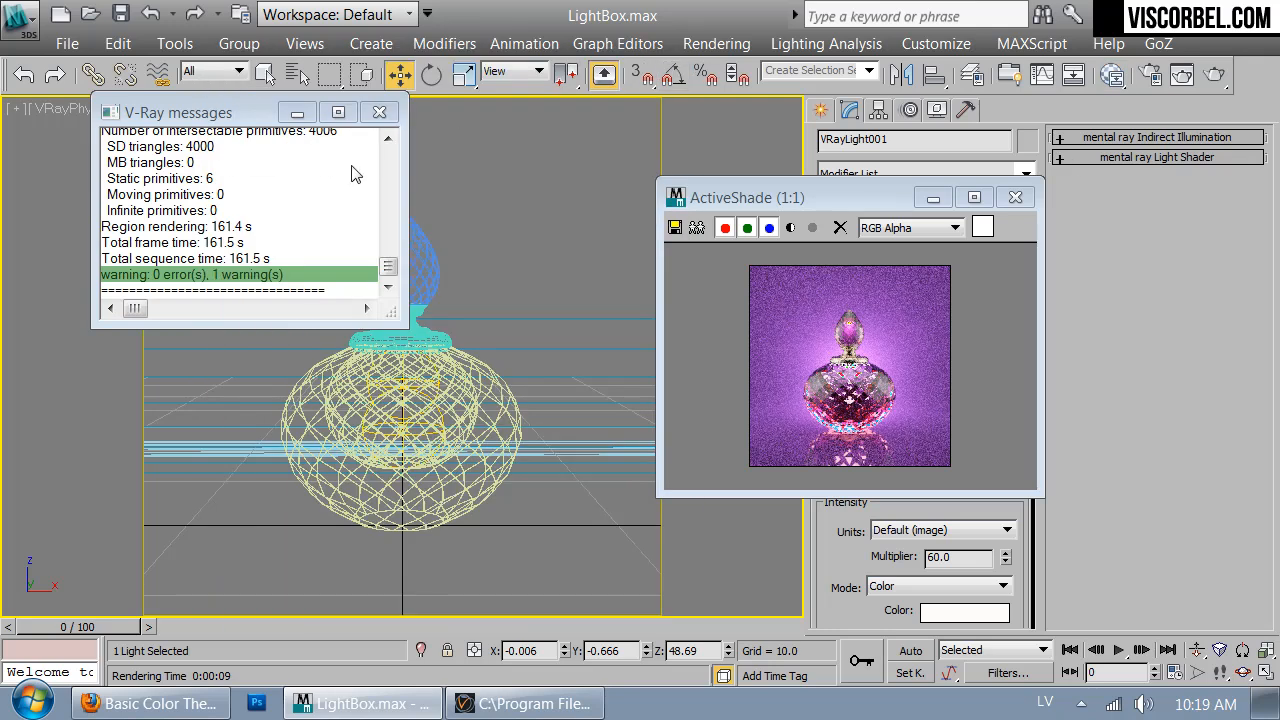
# Close the V-Ray messages window and save the scene under the new name Lightbox_purple
pyautogui.click(379, 112)
pyautogui.click(22, 34)
pyautogui.click(115, 272)
pyautogui.write('L')
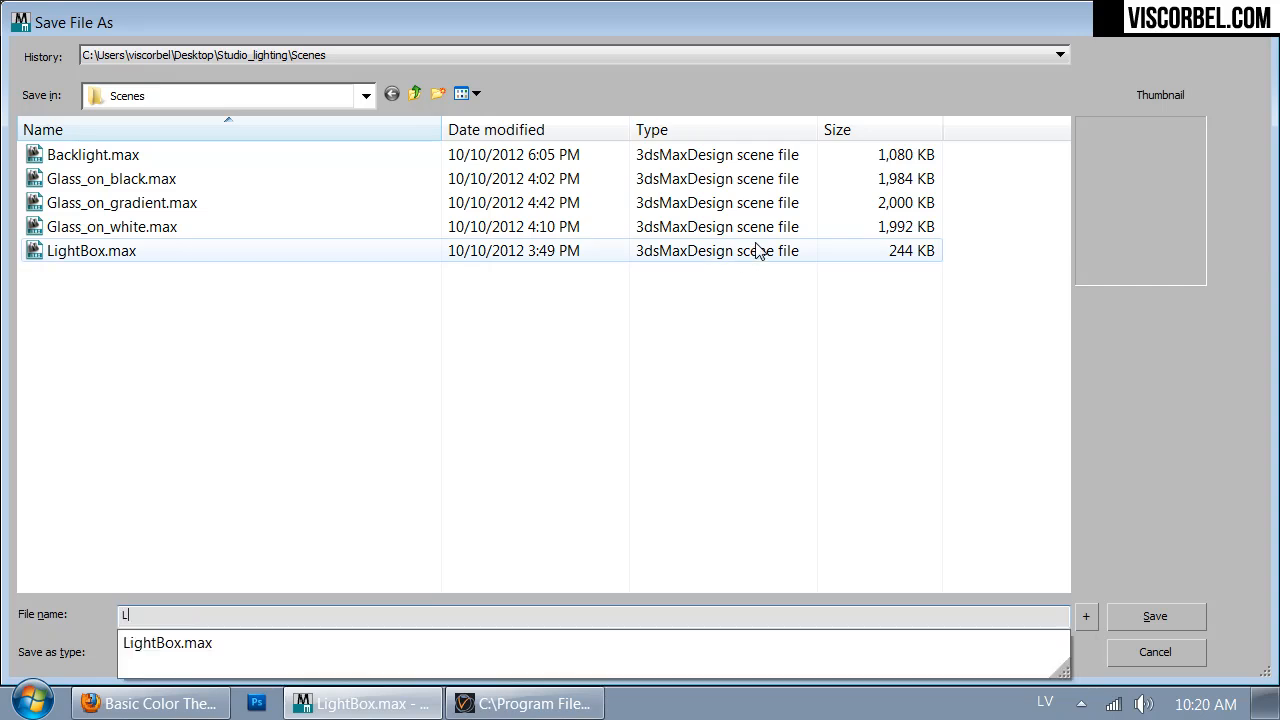
pyautogui.write('ightbox_p')
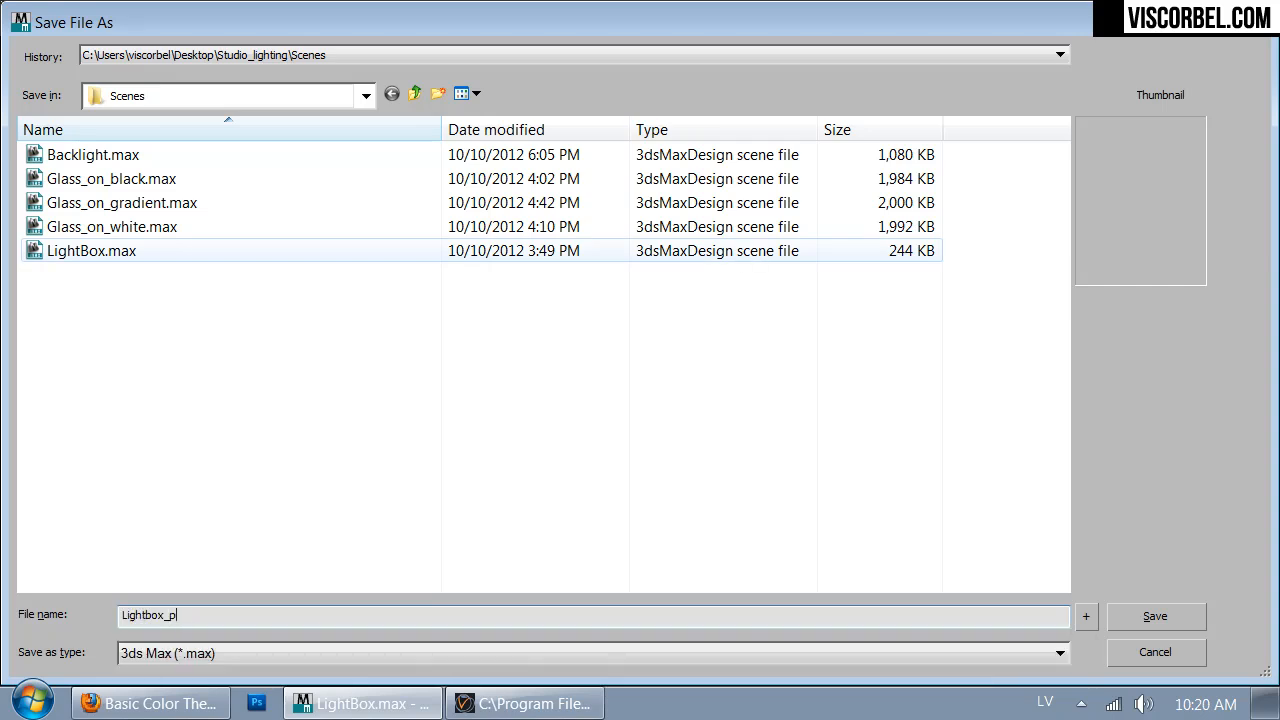
pyautogui.write('urple')
pyautogui.press('Return')
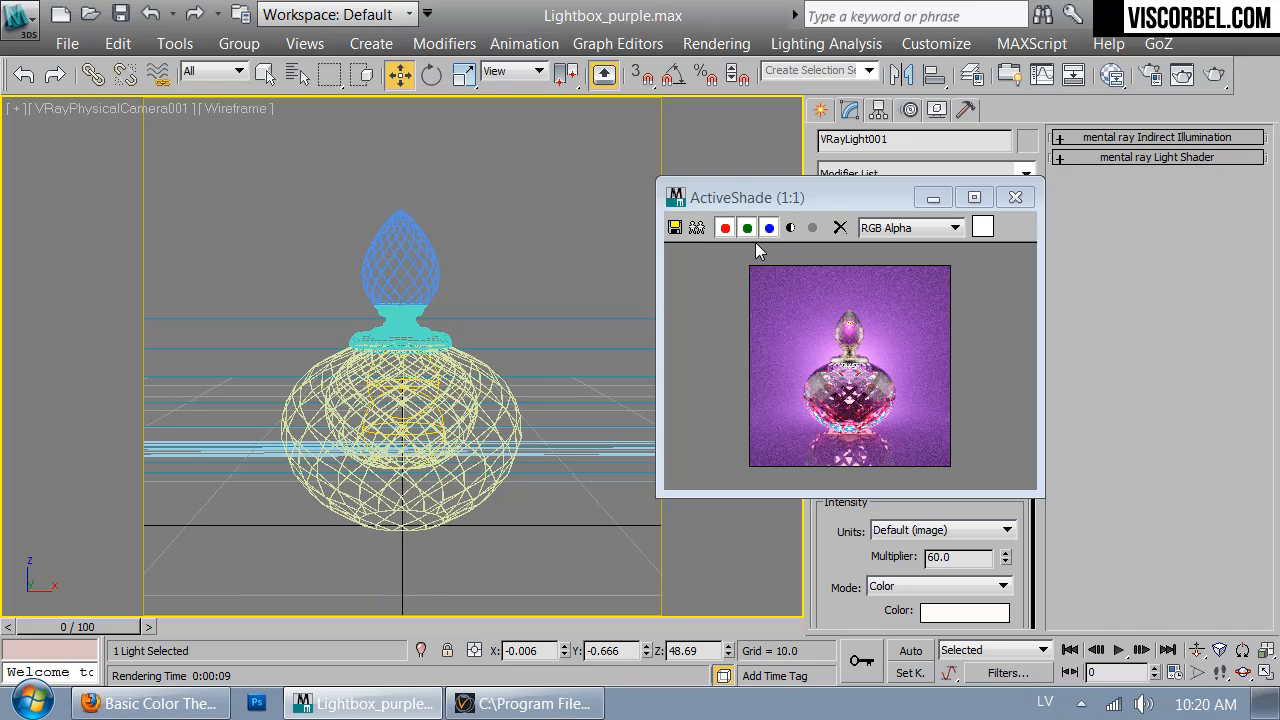
# Compare the purple ActiveShade render with the analogous and complementary color wheels on the Basic Color Theory page in Firefox
pyautogui.moveTo(902, 200); pyautogui.dragTo(1030, 176)
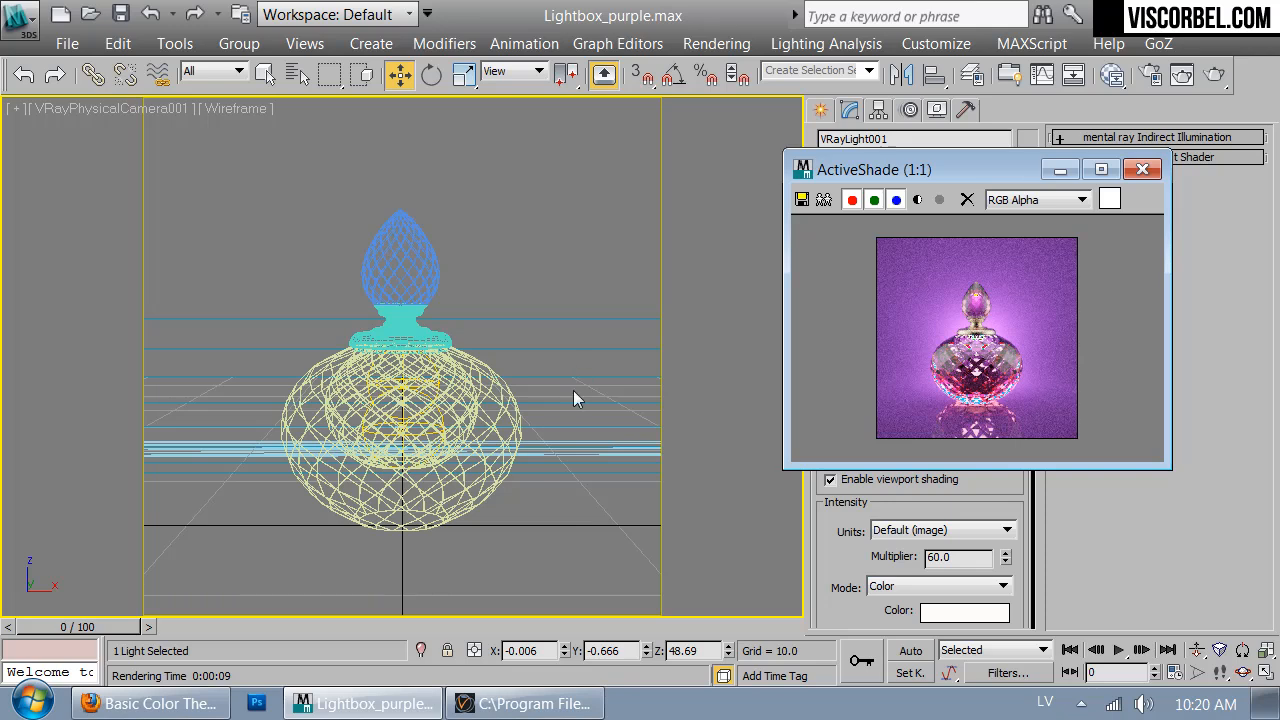
pyautogui.click(160, 704)
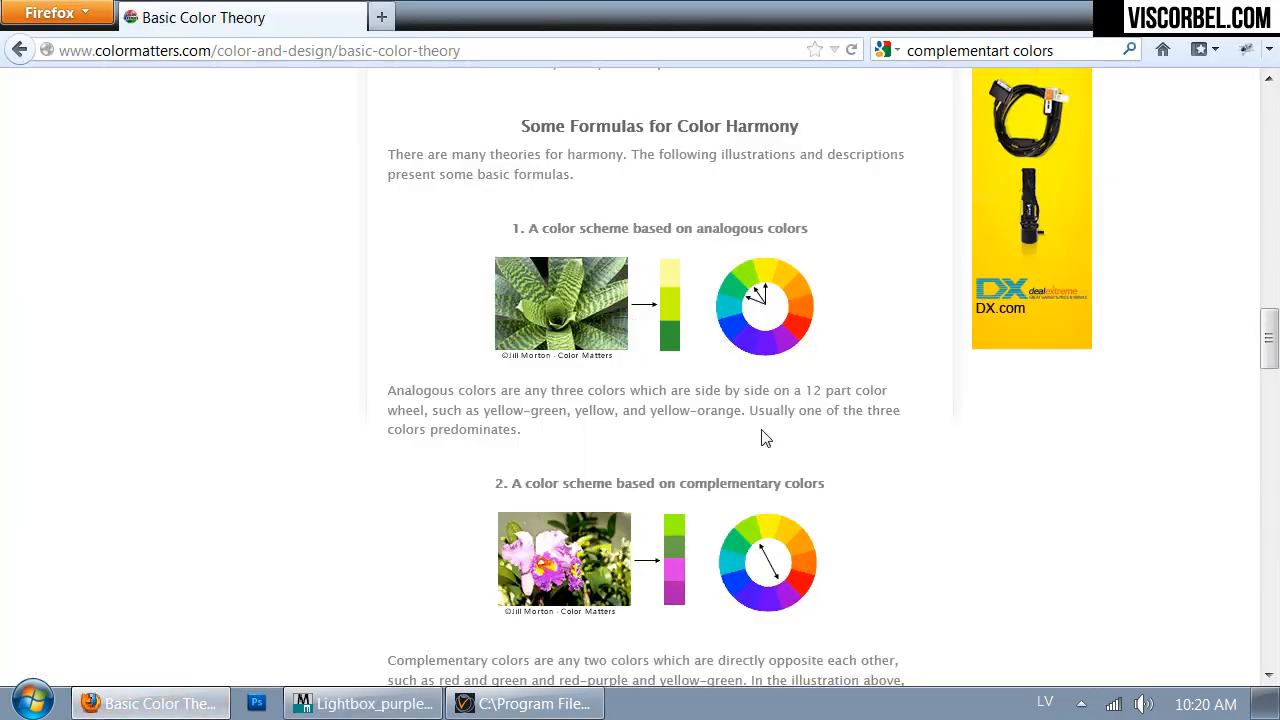
pyautogui.click(365, 704)
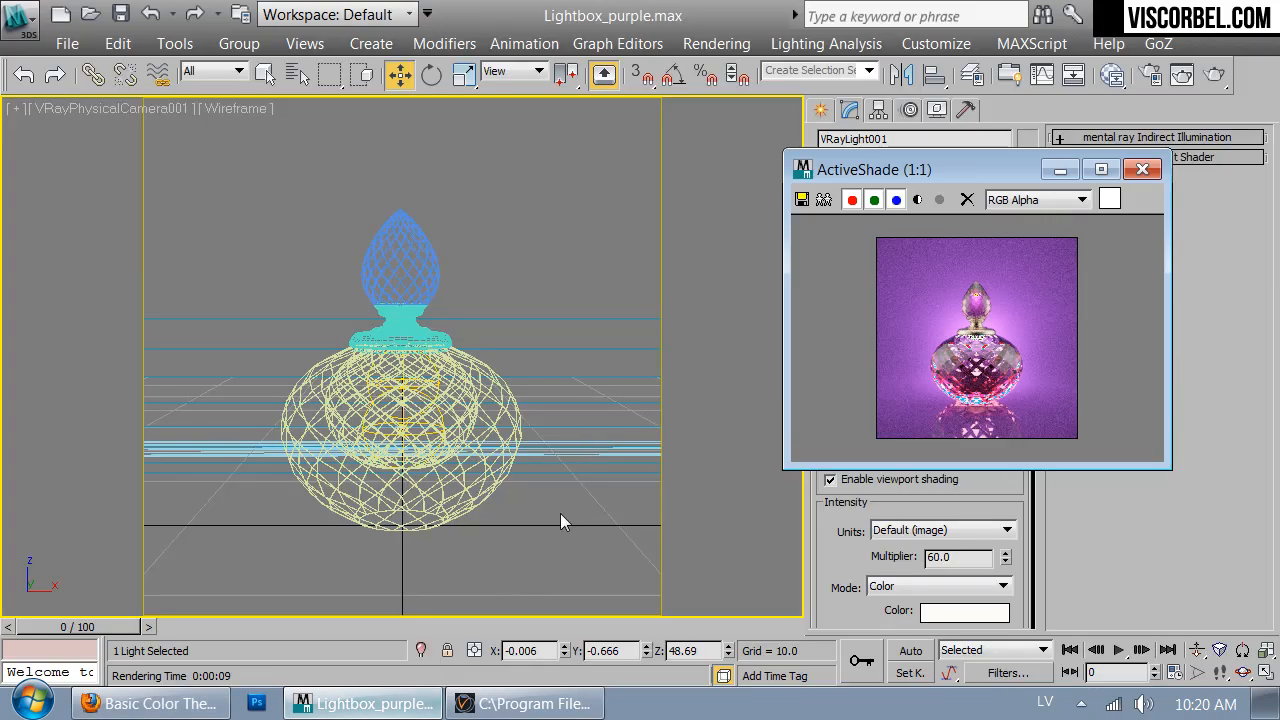
pyautogui.moveTo(1022, 176); pyautogui.dragTo(818, 151)
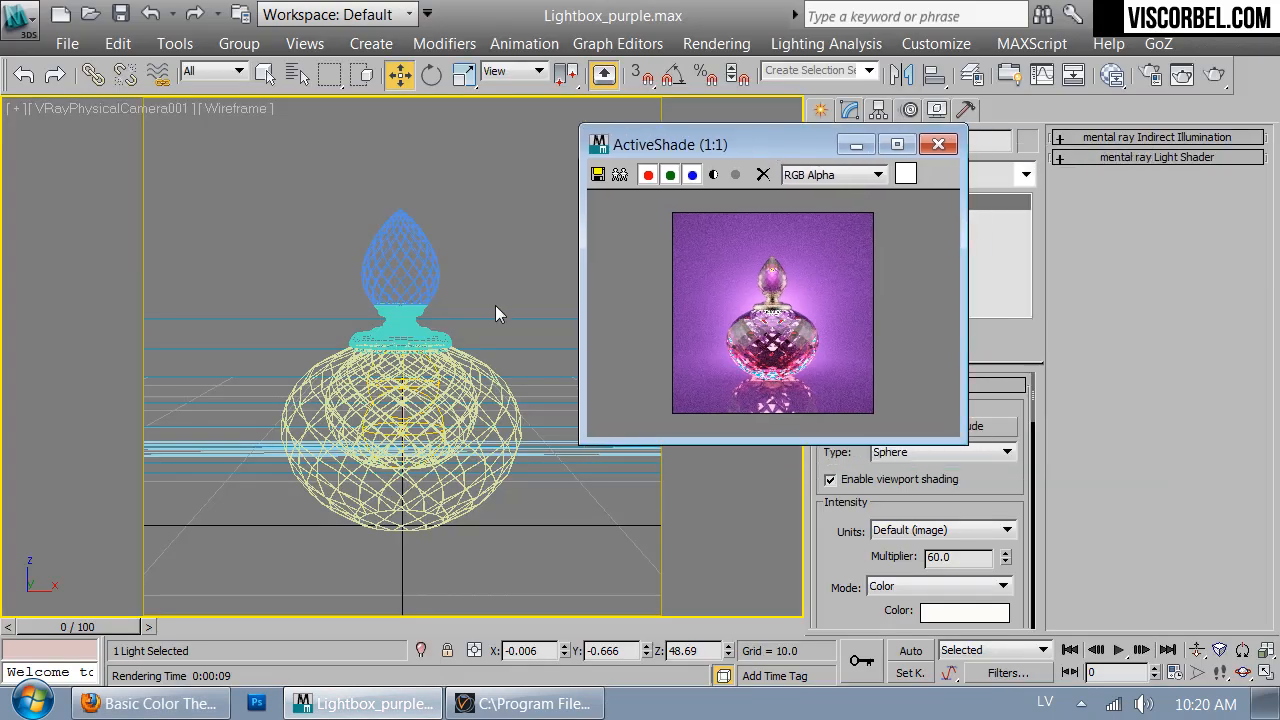
pyautogui.click(150, 704)
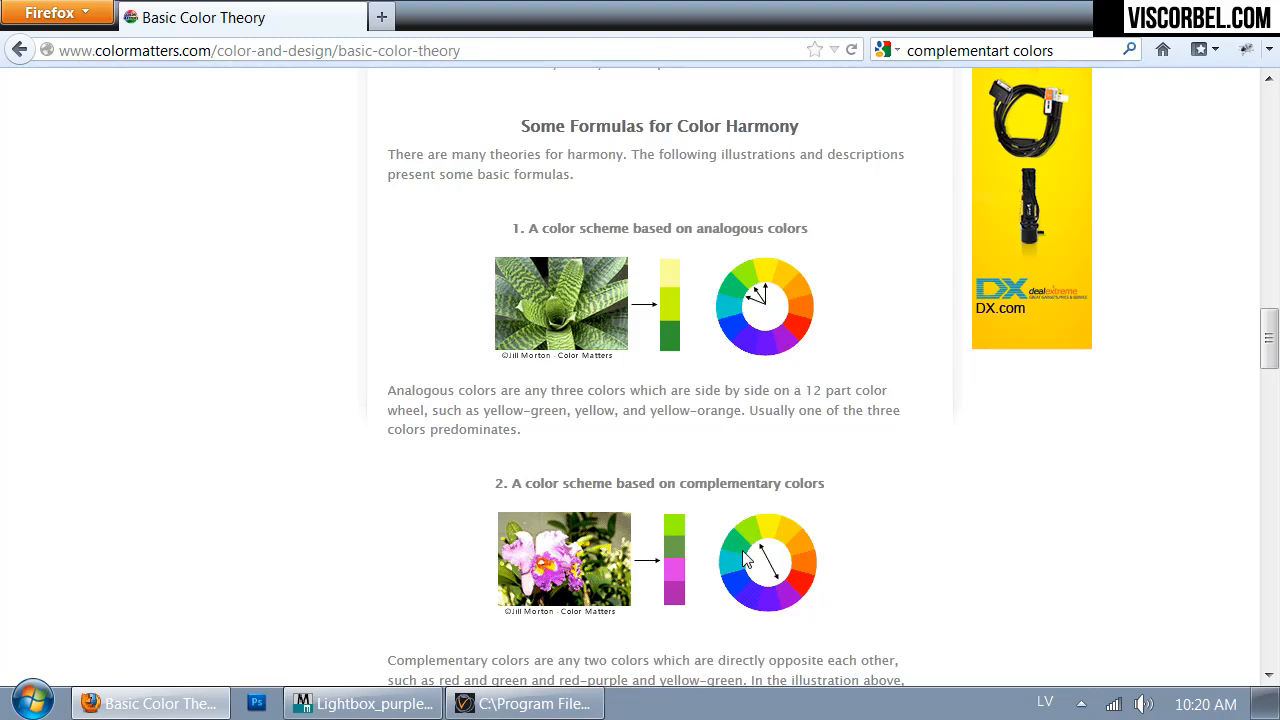
pyautogui.click(368, 704)
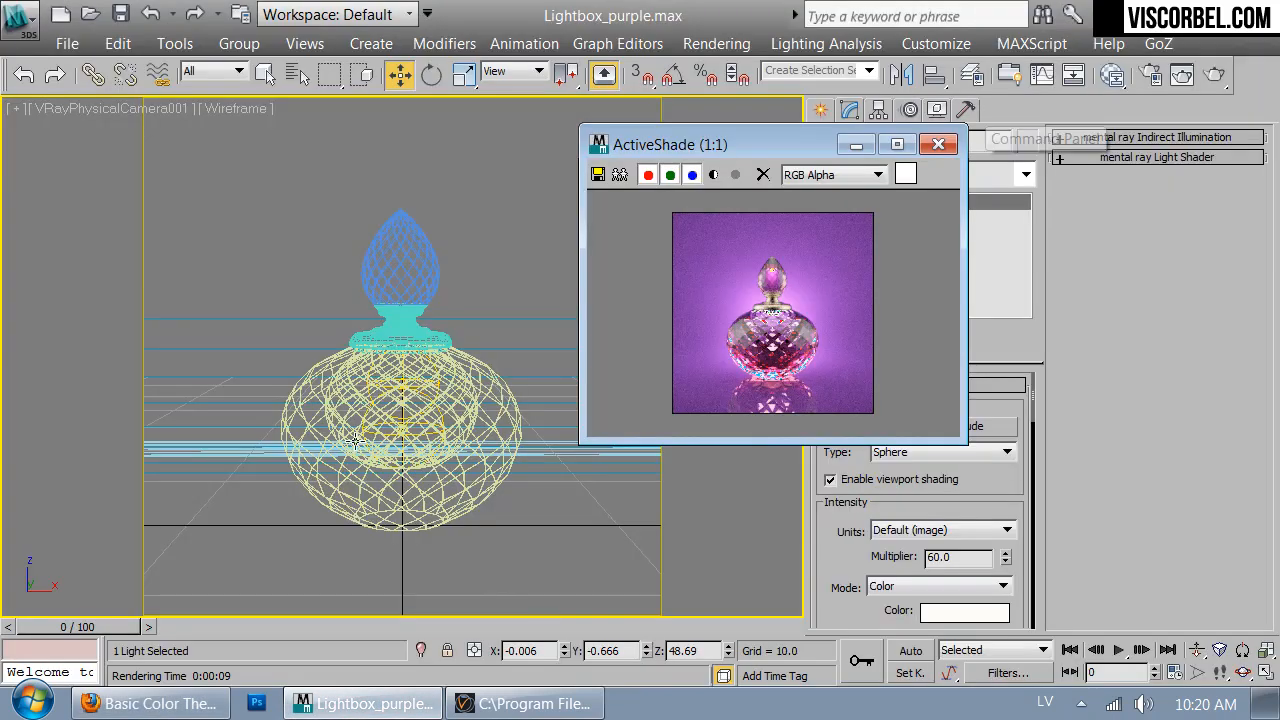
# Try a green diffuse color with hue 88 on the backdrop material, arranging the windows to keep the render in view
pyautogui.press('m')
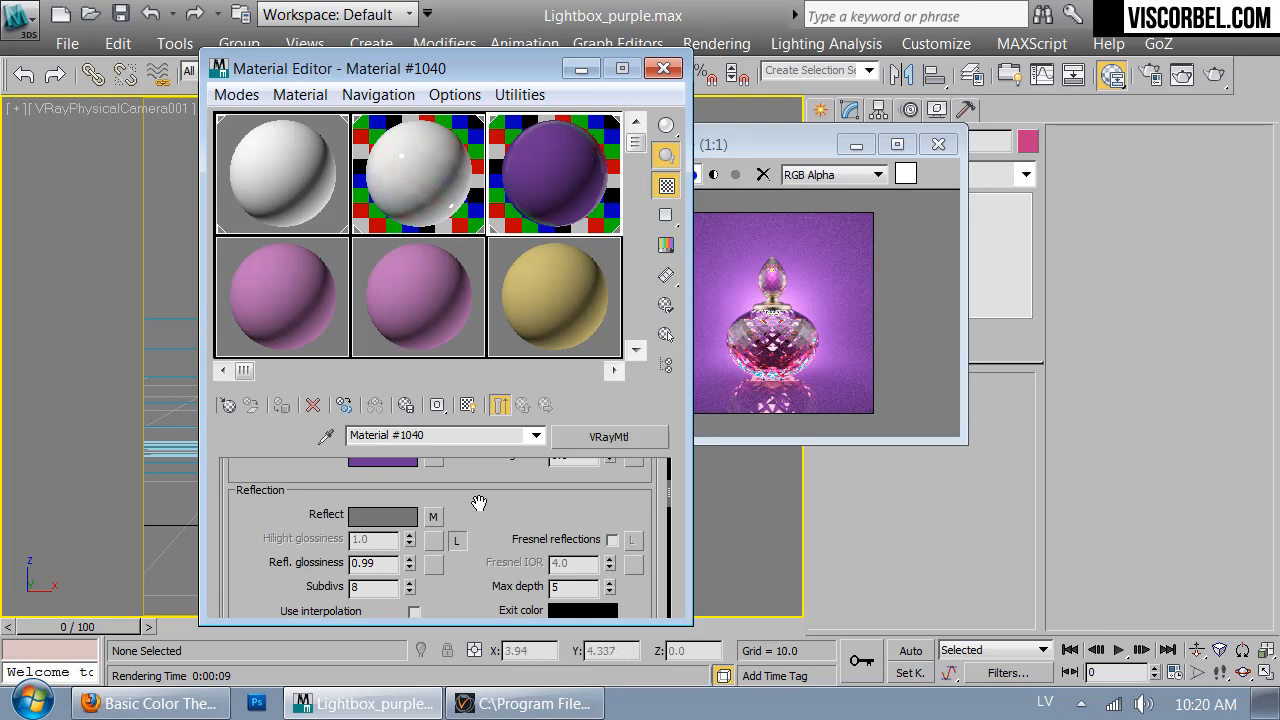
pyautogui.scroll(1, 372, 535)
pyautogui.click(372, 510)
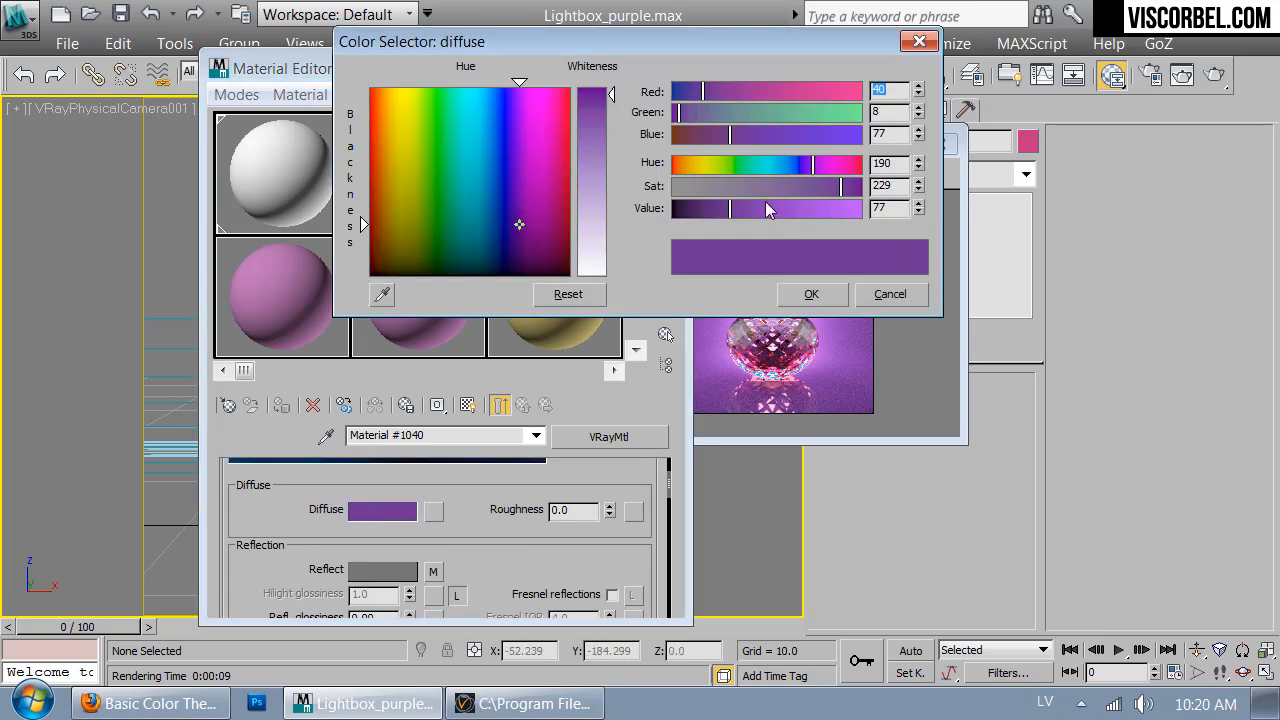
pyautogui.moveTo(759, 170); pyautogui.dragTo(738, 175)
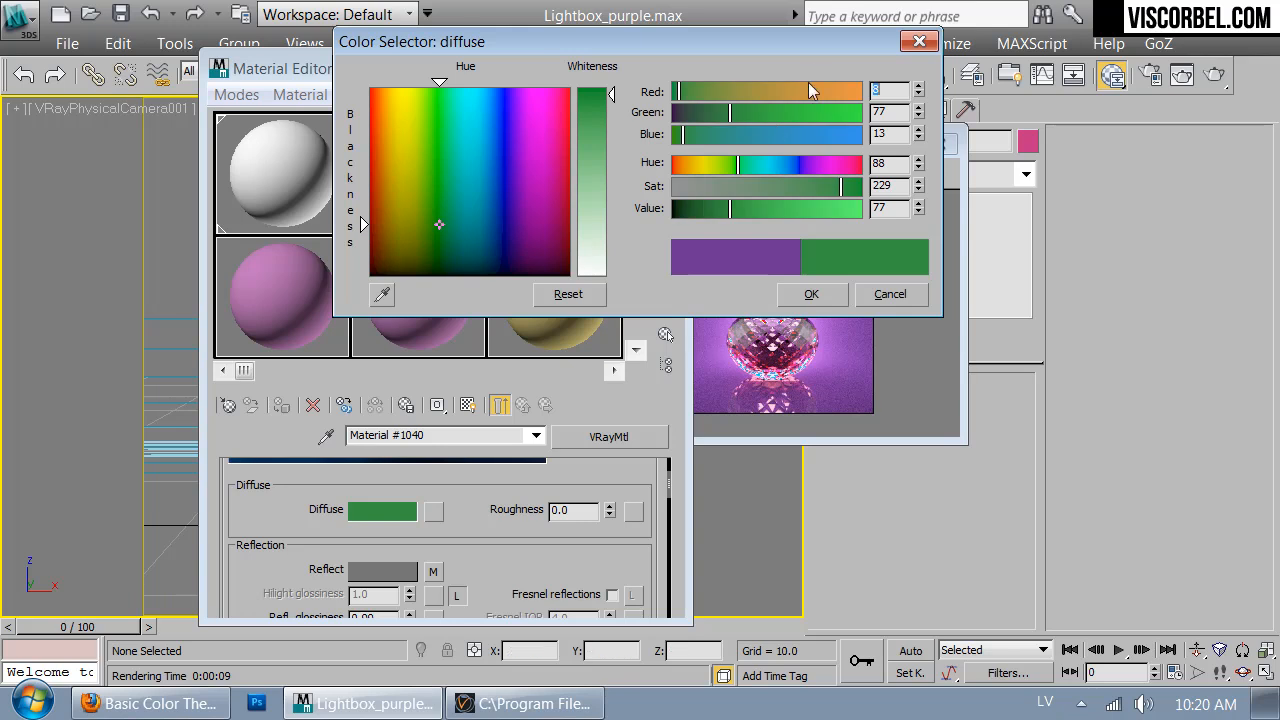
pyautogui.moveTo(814, 45); pyautogui.dragTo(1166, 411)
pyautogui.moveTo(537, 80); pyautogui.dragTo(357, 83)
pyautogui.moveTo(1019, 403); pyautogui.dragTo(334, 81)
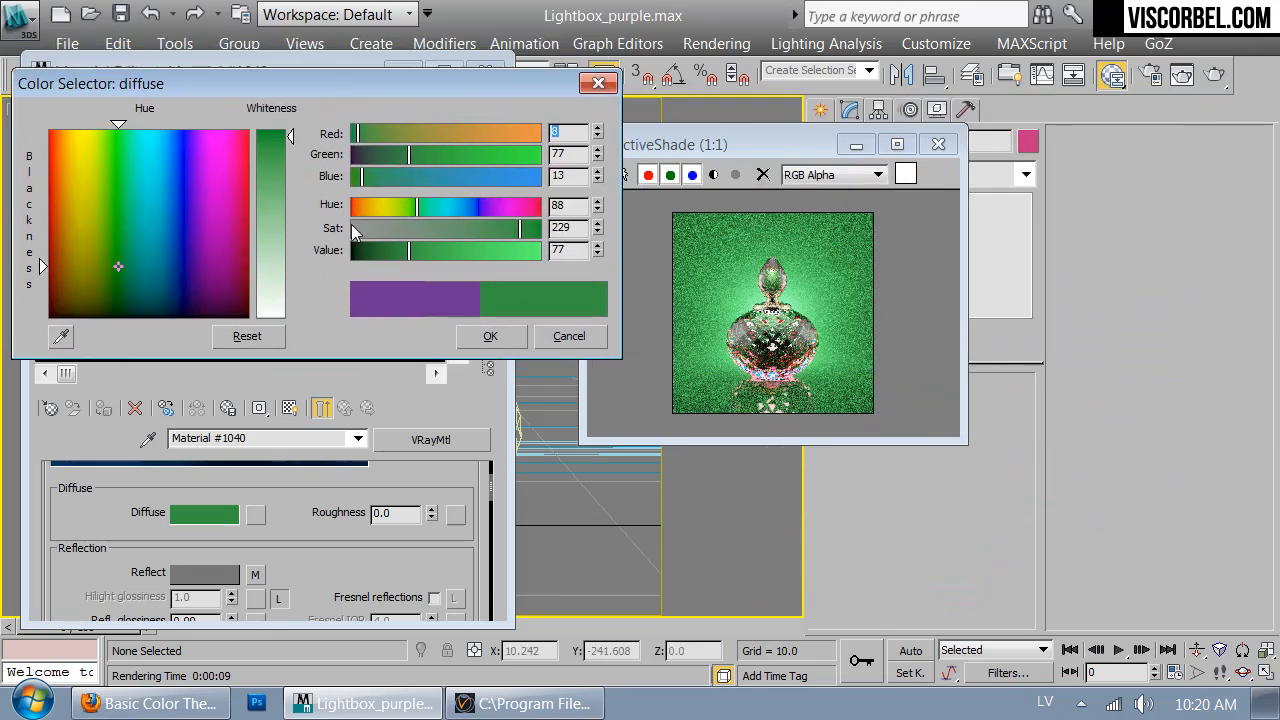
# Try a brighter yellow-green backdrop with value 166 and hue 76, cancel the color change, and close the Material Editor
pyautogui.moveTo(444, 251); pyautogui.dragTo(435, 251)
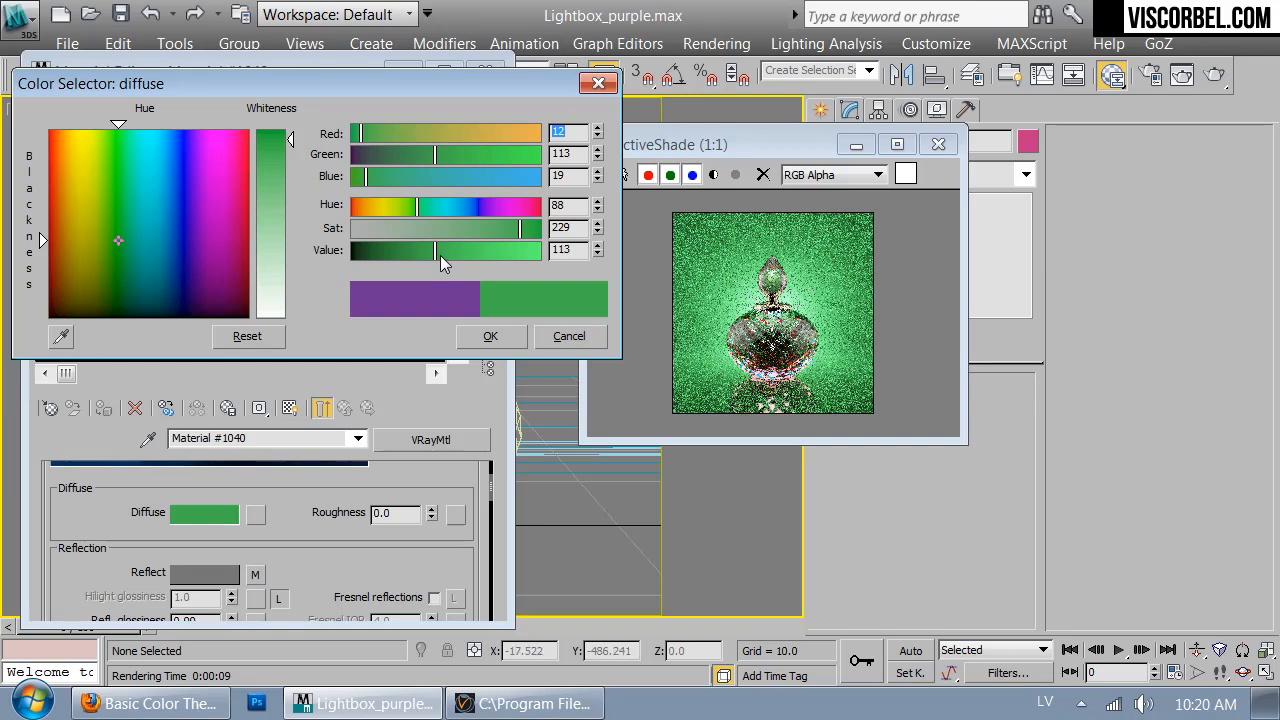
pyautogui.moveTo(439, 255); pyautogui.dragTo(474, 256)
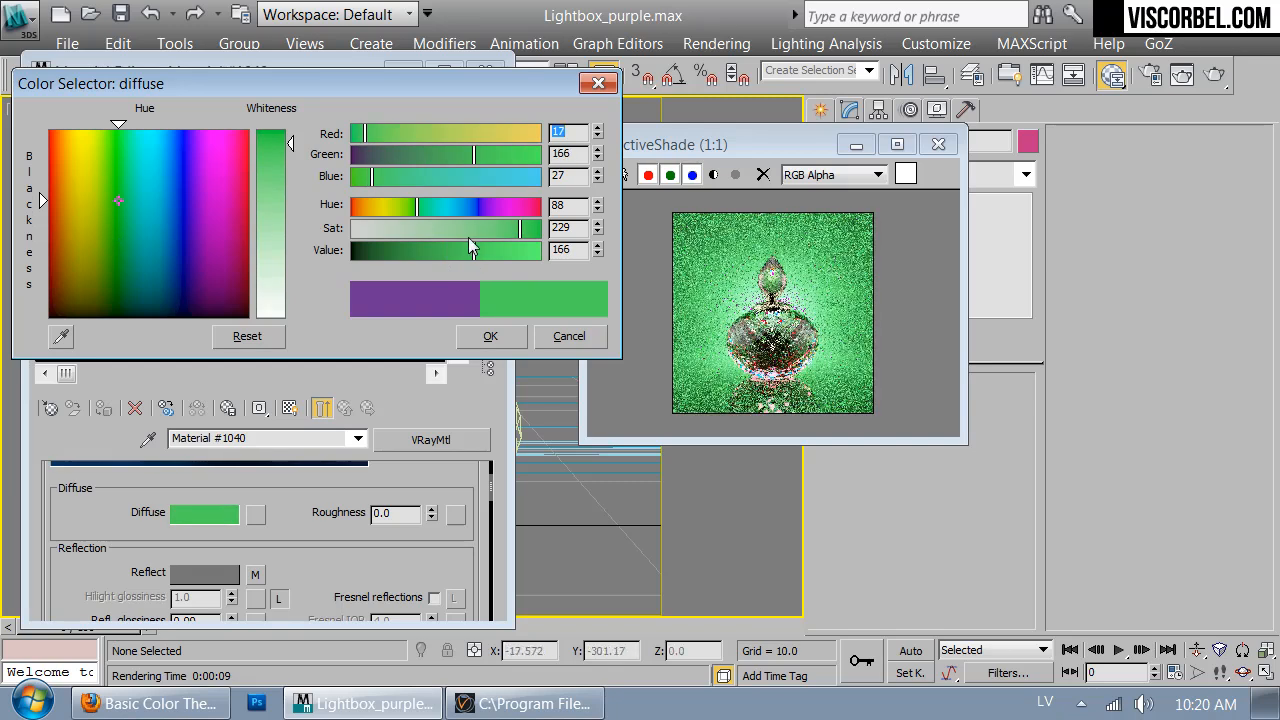
pyautogui.moveTo(417, 206); pyautogui.dragTo(407, 207)
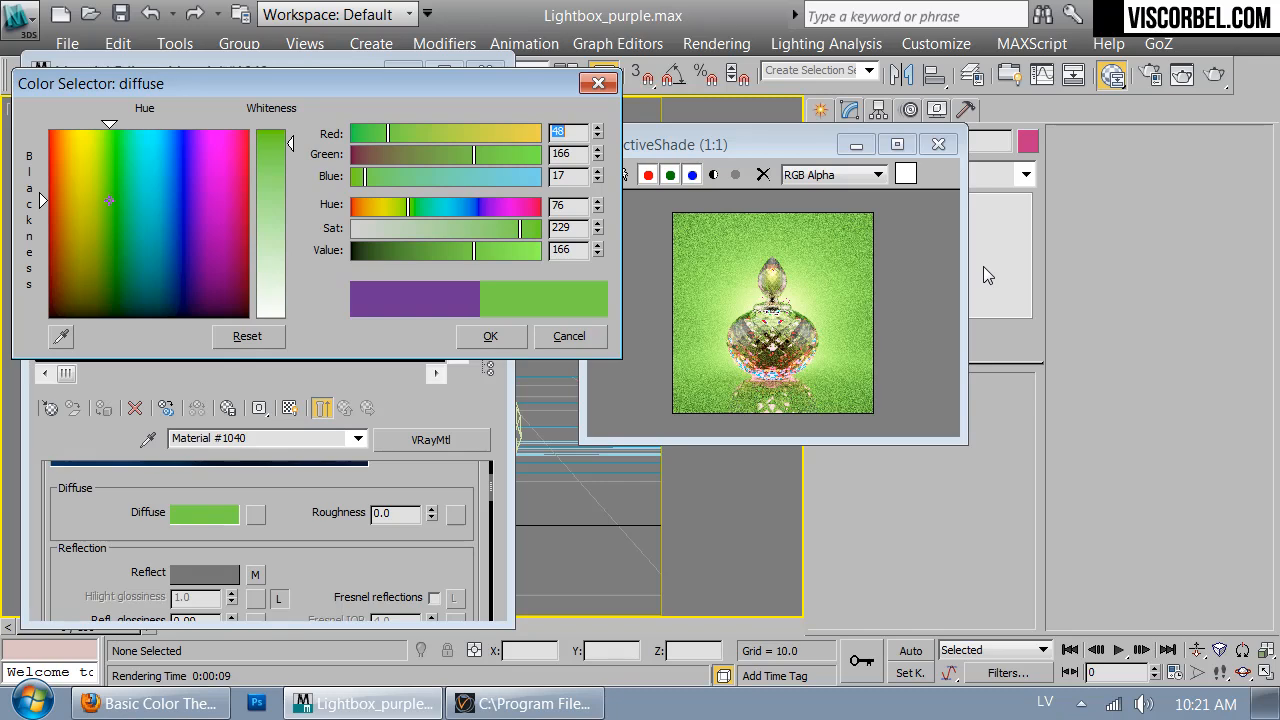
pyautogui.click(556, 335)
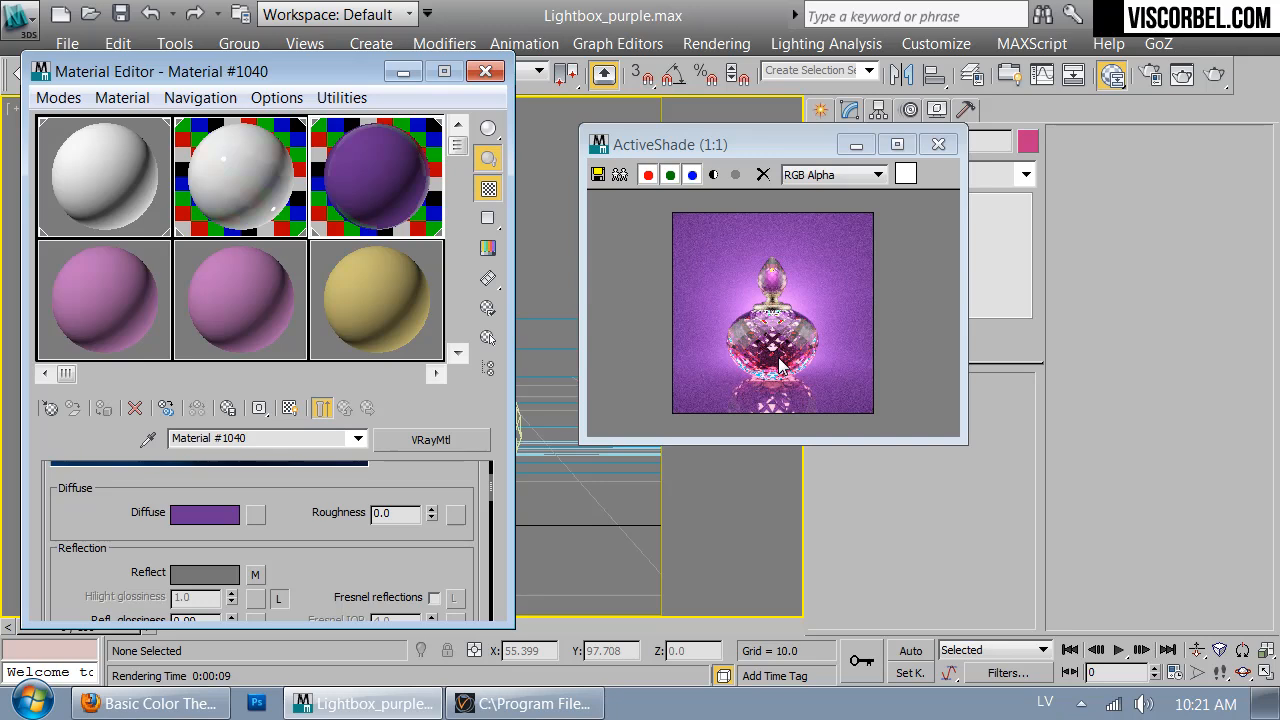
pyautogui.click(485, 71)
pyautogui.moveTo(775, 147); pyautogui.dragTo(605, 120)
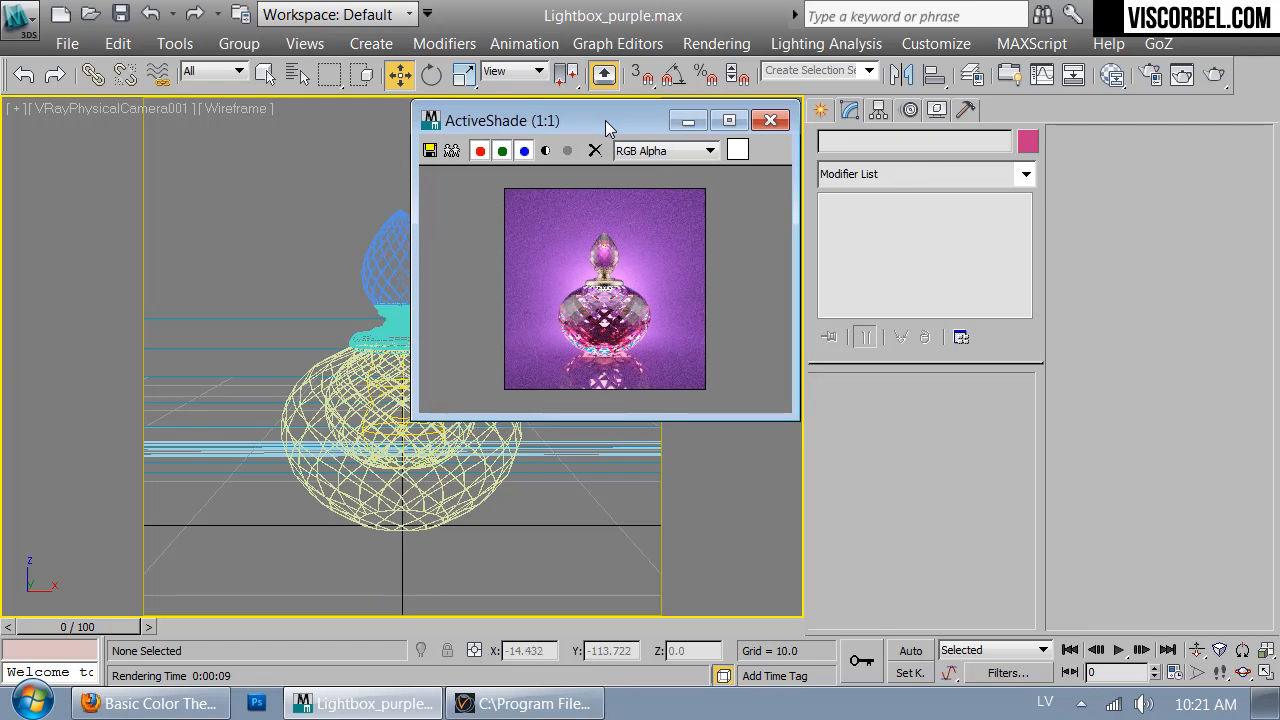